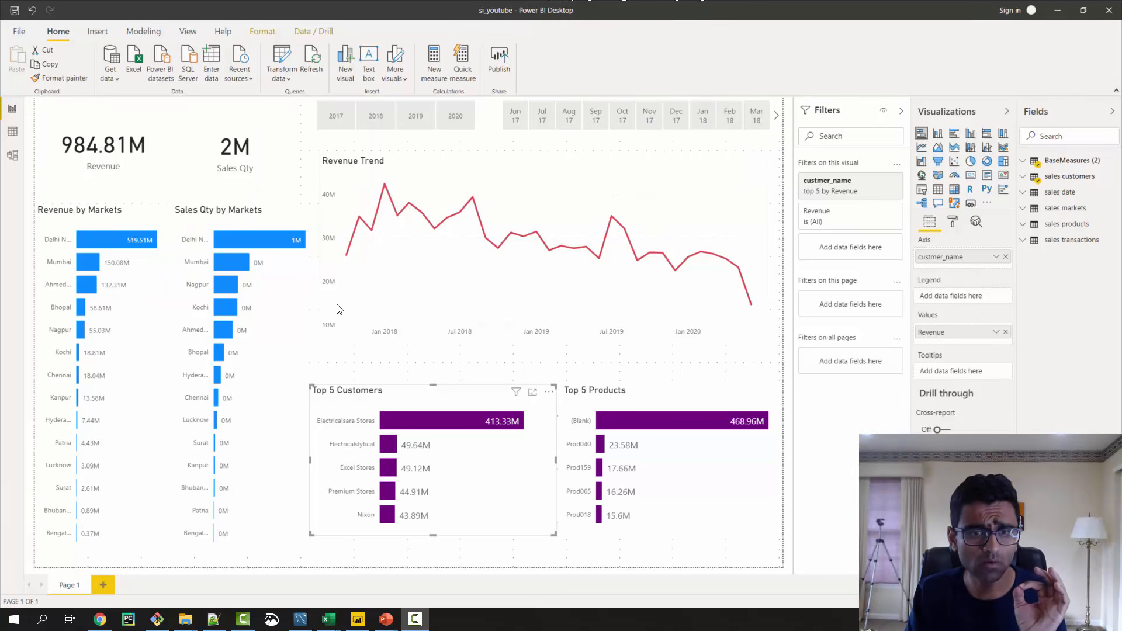
- Highlight Electricalslytical in the Top 5 Customers chart and examine its share in the revenue and sales quantity by markets charts
mouse_move(360, 311)
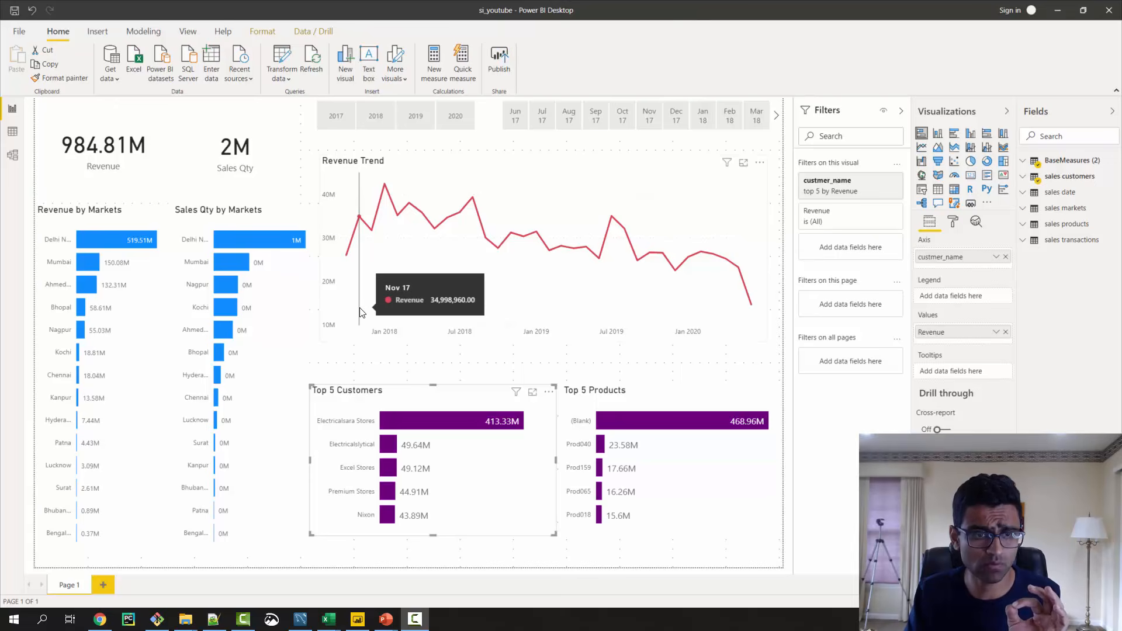
mouse_move(350, 430)
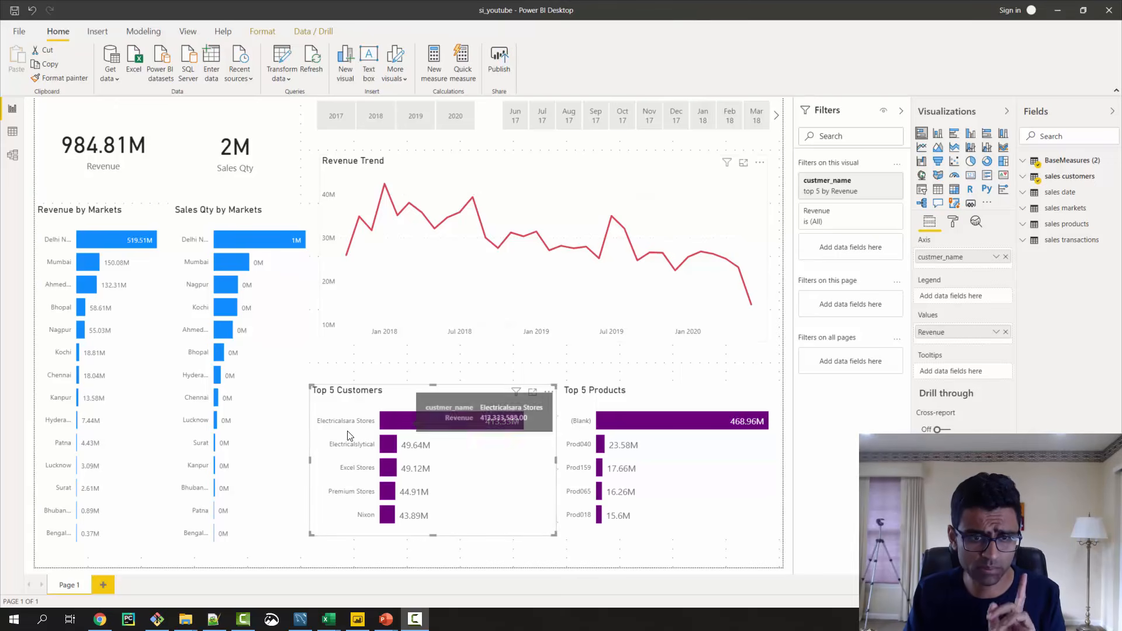
click(386, 453)
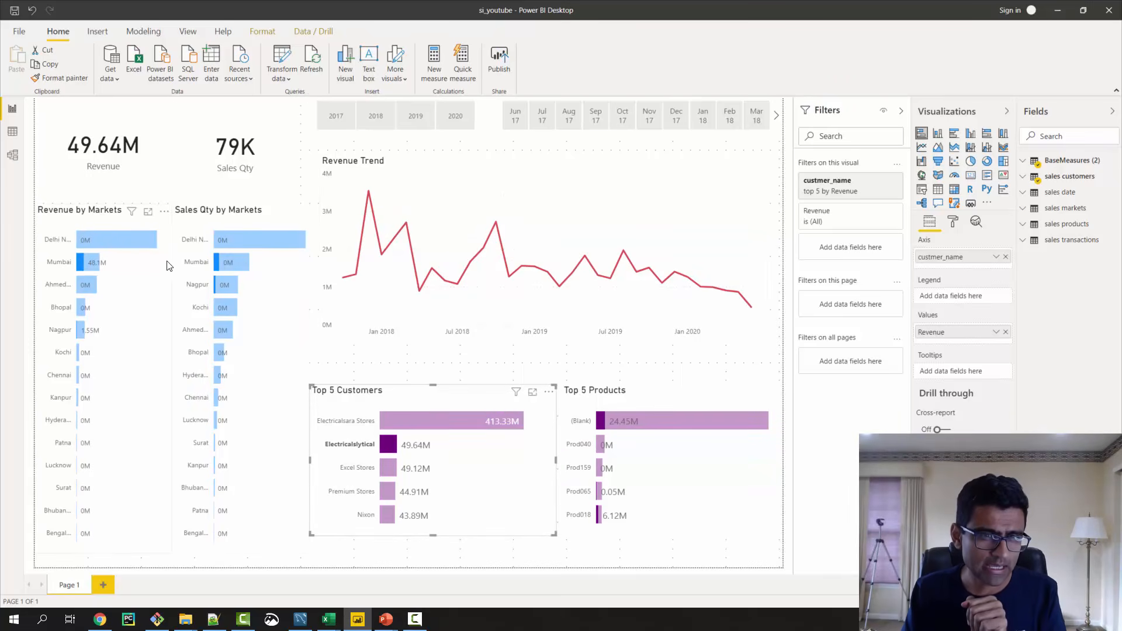
mouse_move(224, 267)
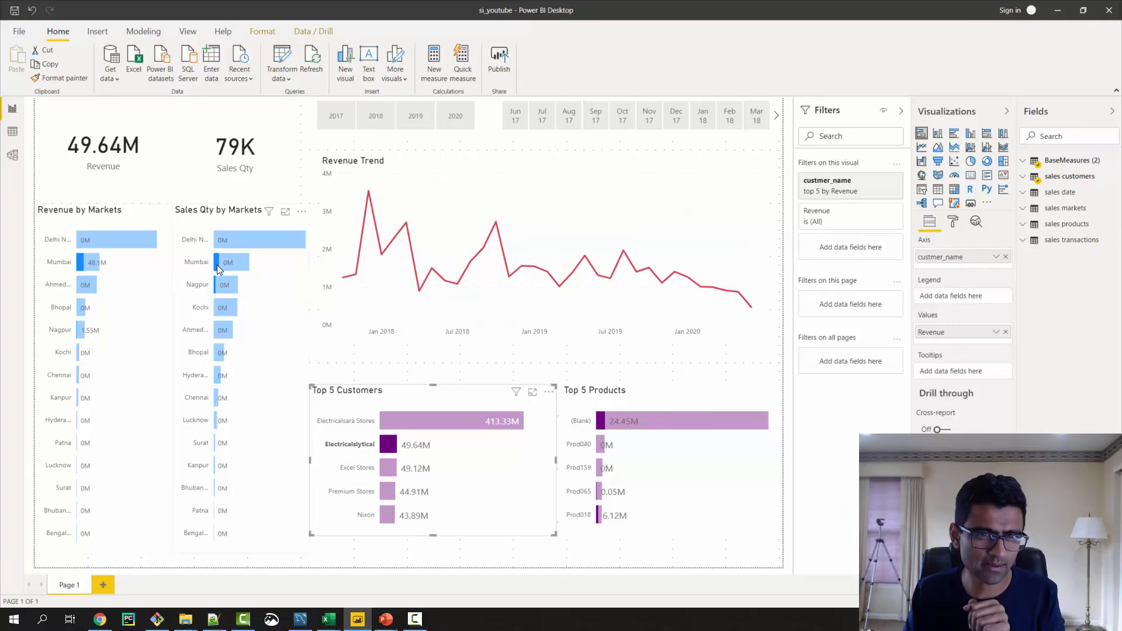
mouse_move(90, 267)
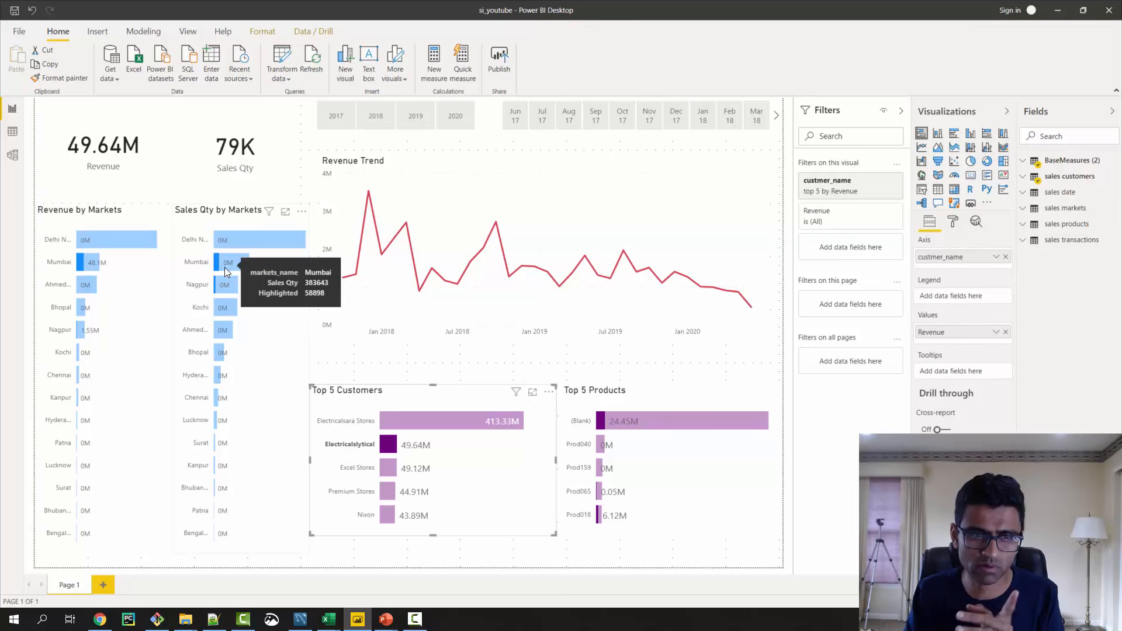
mouse_move(222, 285)
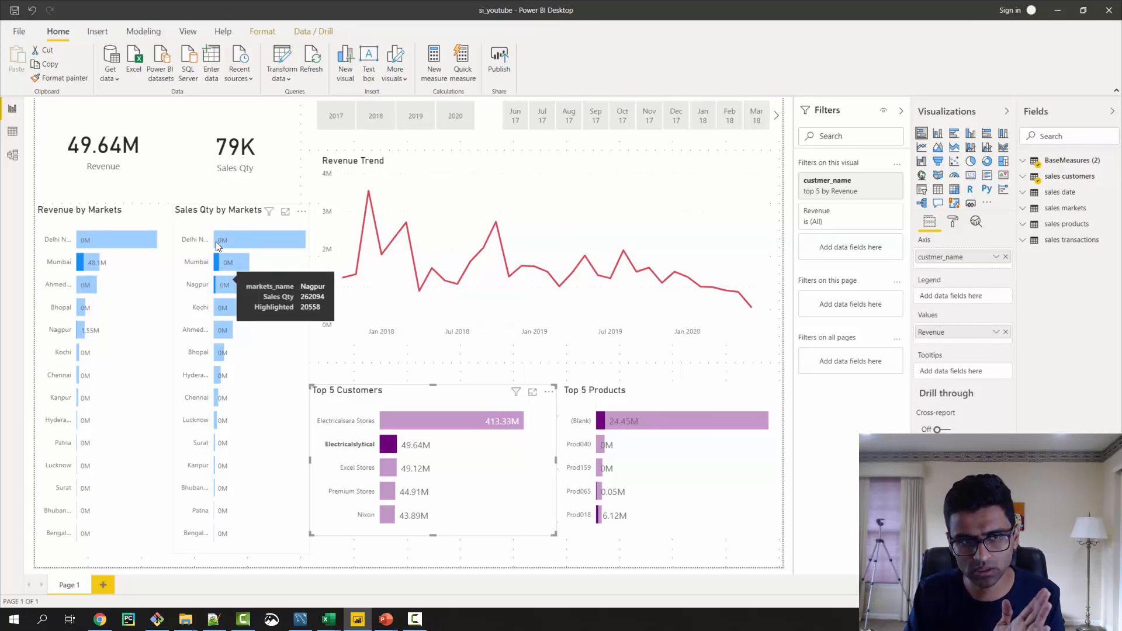
mouse_move(230, 240)
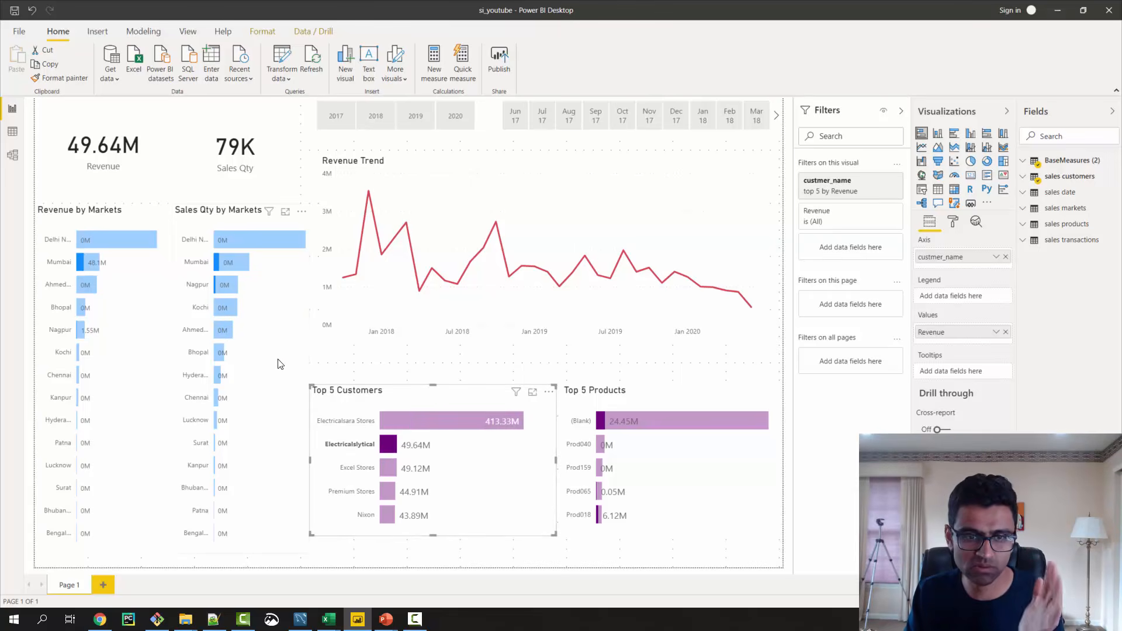
- In the current file's report settings, change the default visual interaction from cross highlighting to cross filtering
click(18, 35)
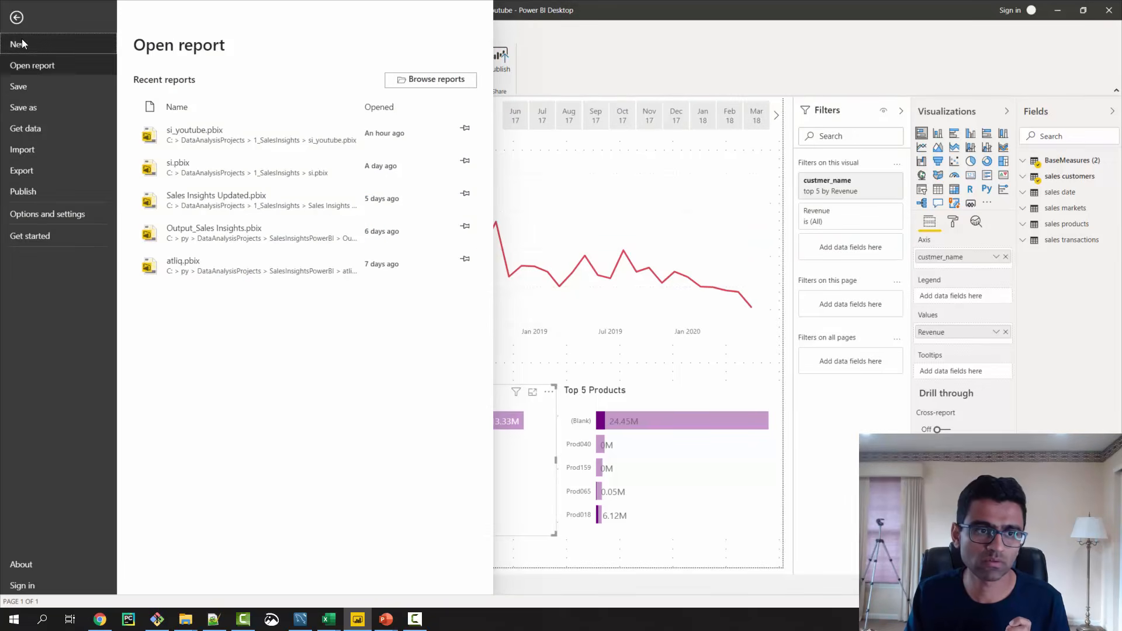
click(64, 219)
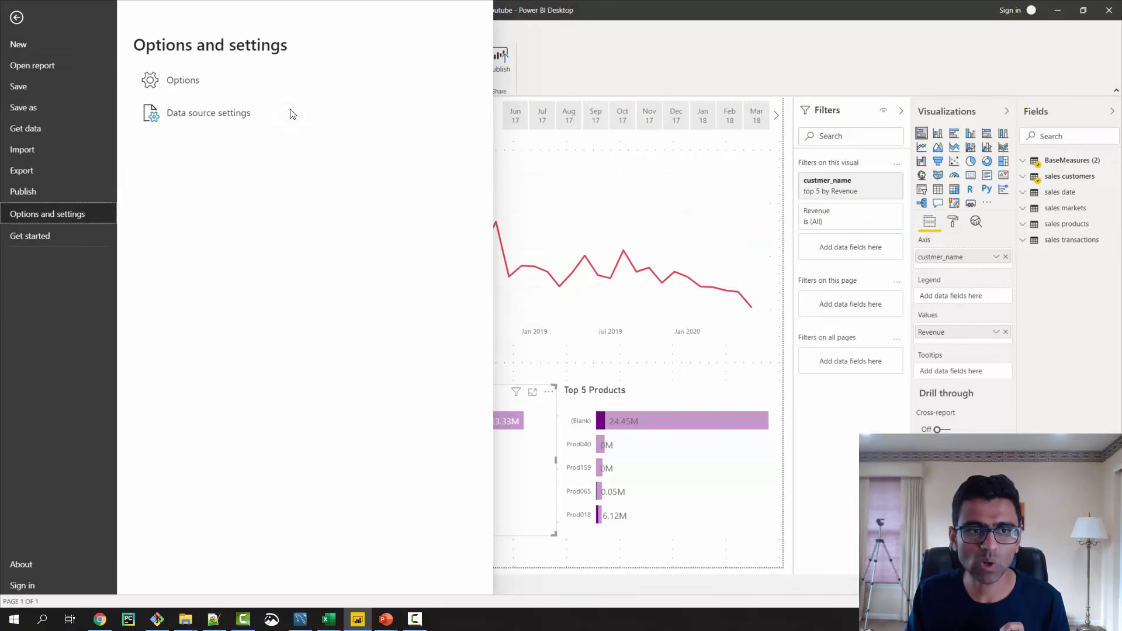
click(230, 90)
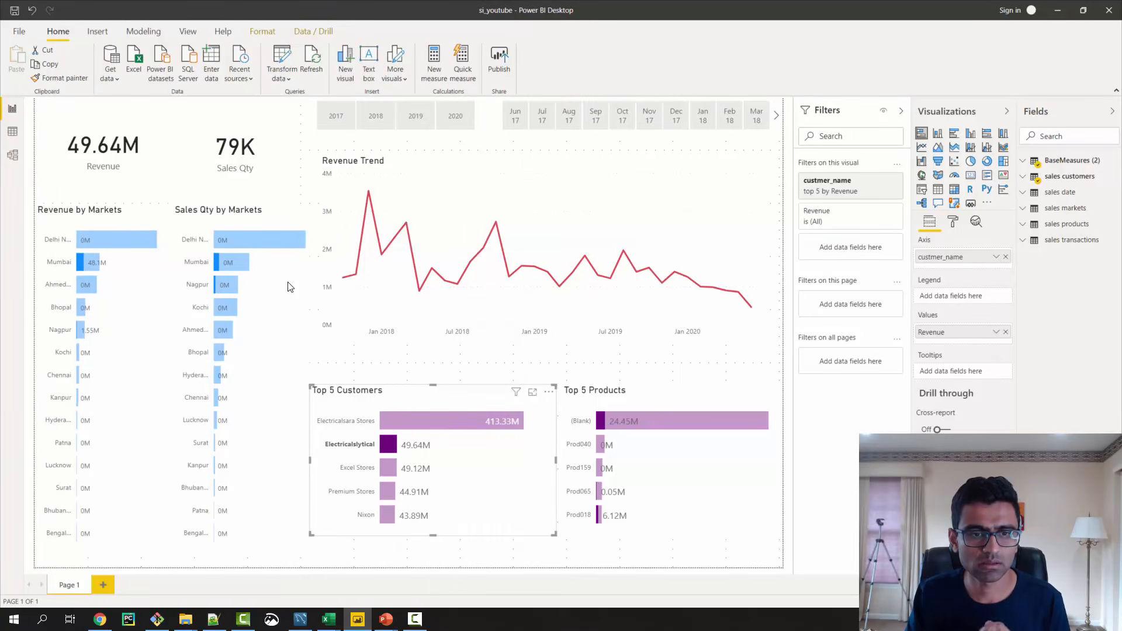
scroll(400, 380, down, 3)
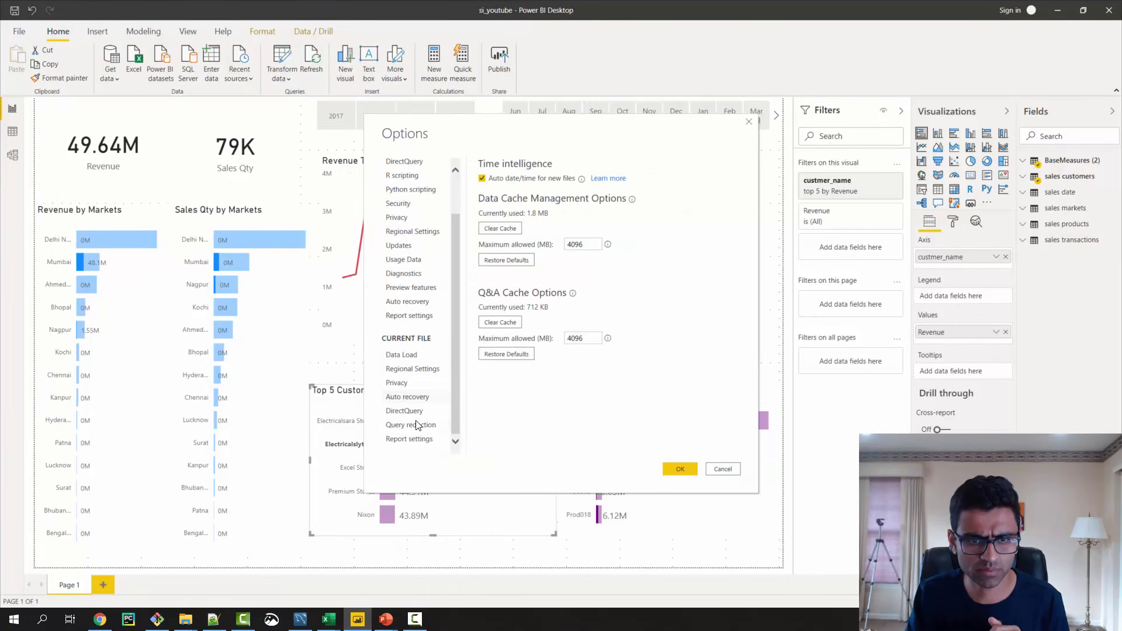
click(412, 440)
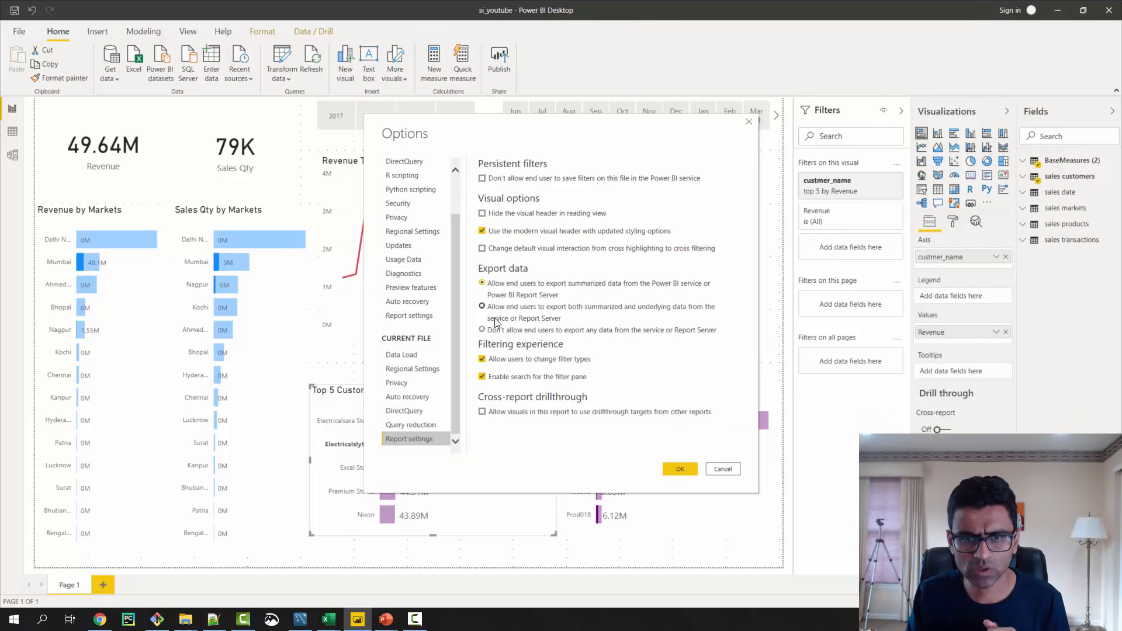
click(483, 249)
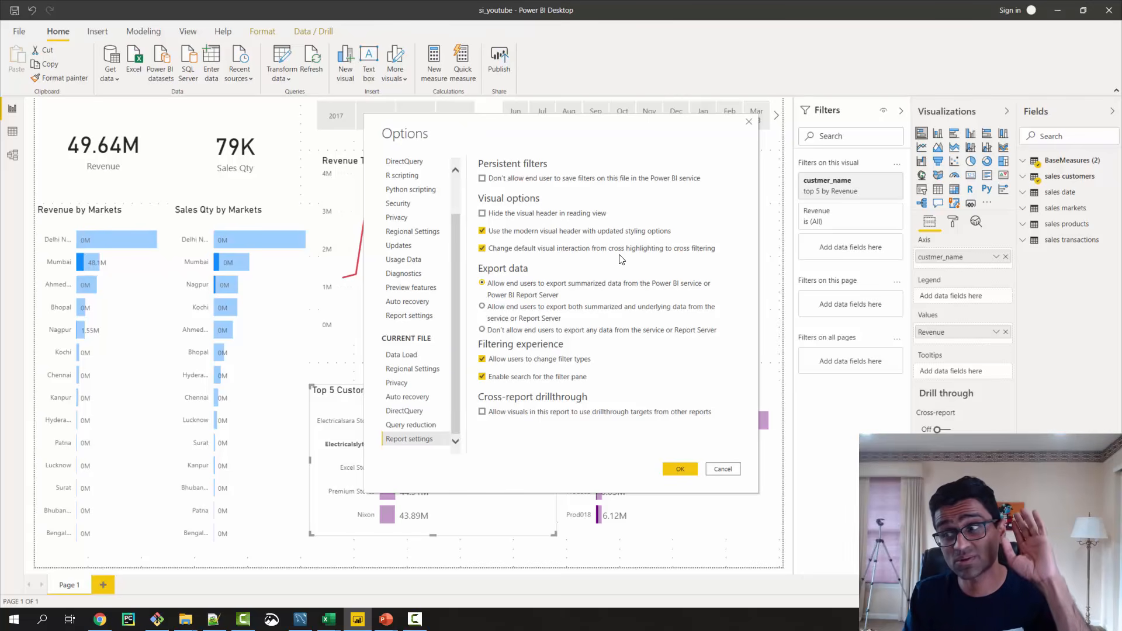
click(678, 468)
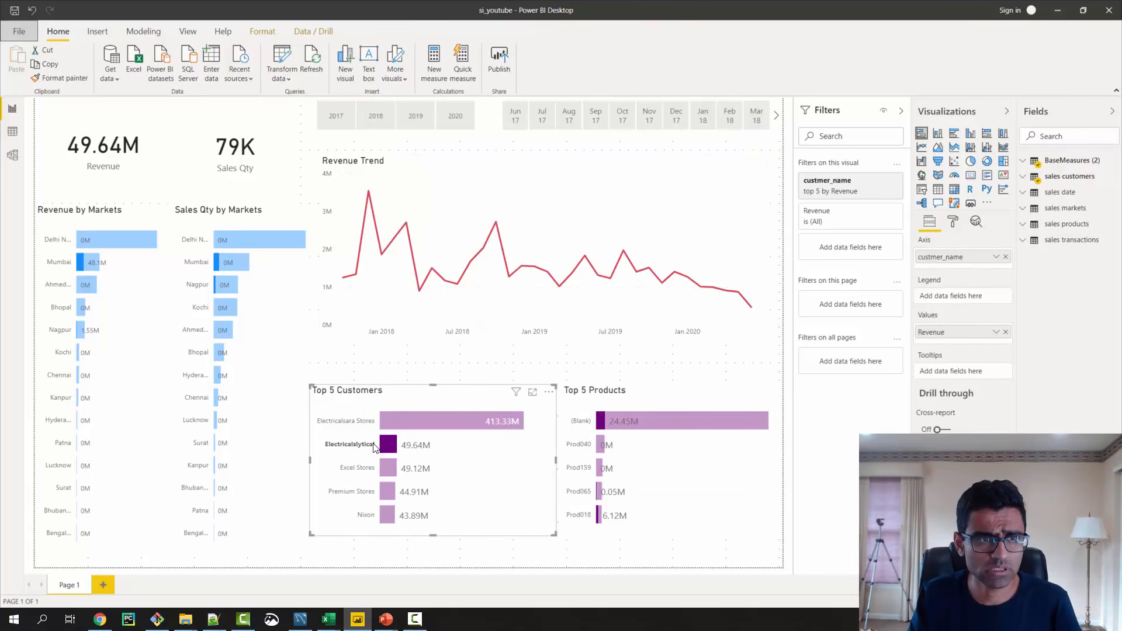
- Test cross filtering with Electricalslytical in Top 5 Customers and Prod040 in Top 5 Products, clearing each selection
click(393, 447)
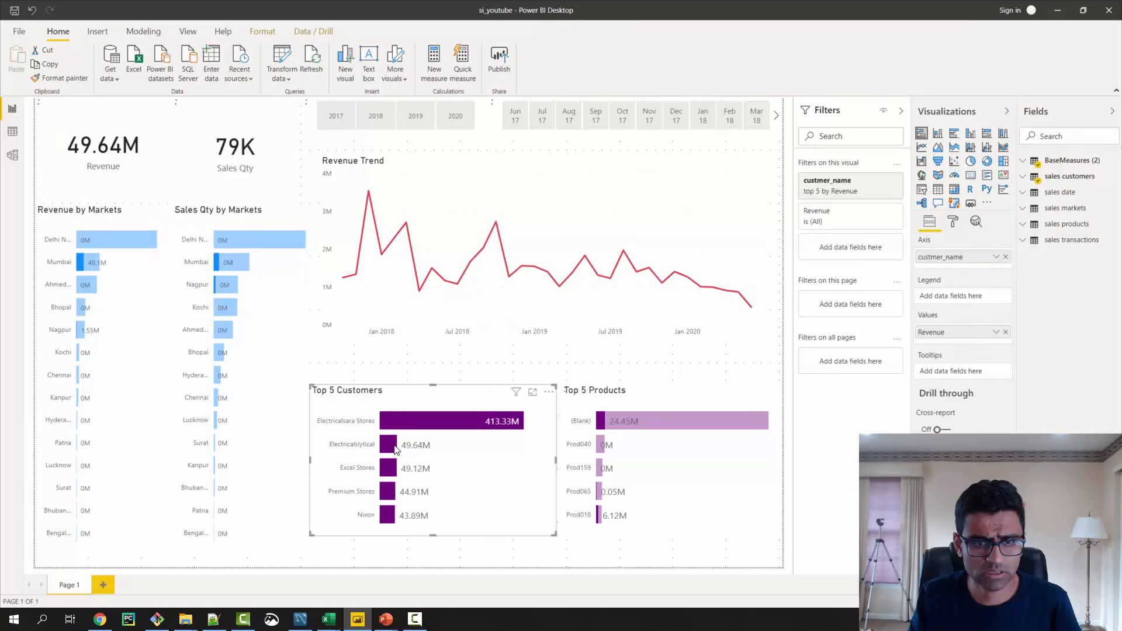
click(395, 448)
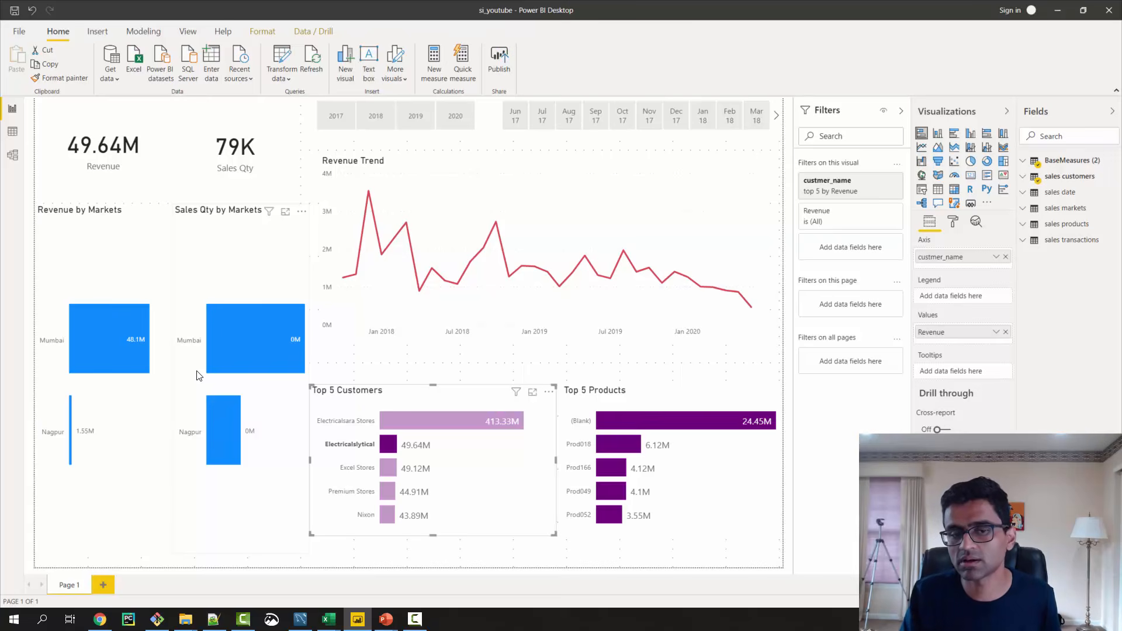
click(391, 444)
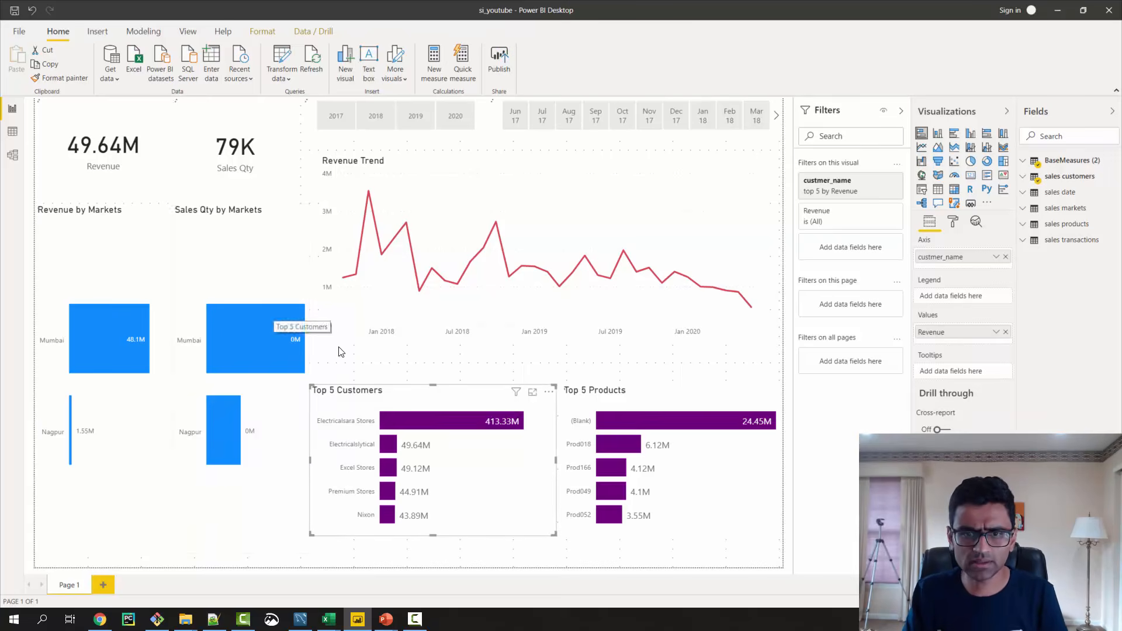
click(637, 428)
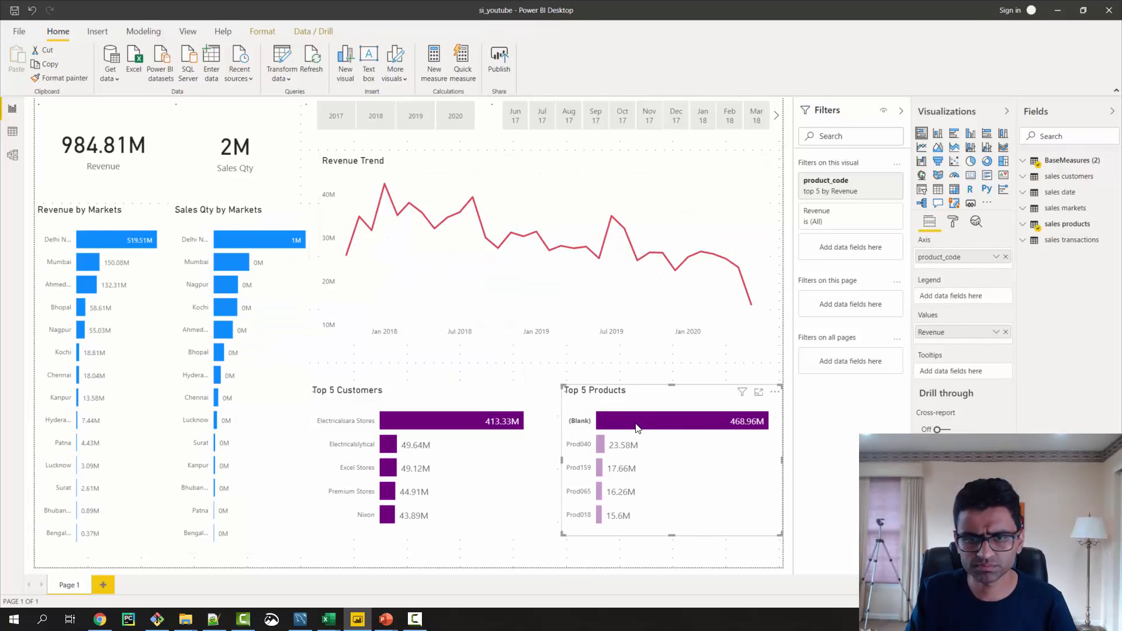
click(600, 445)
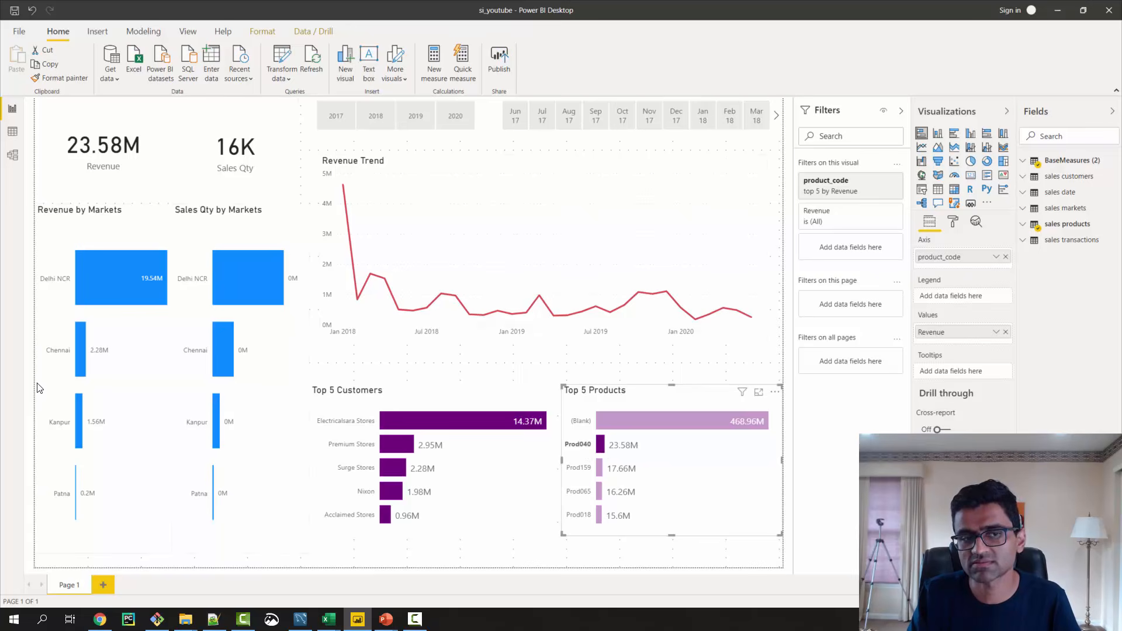
click(599, 450)
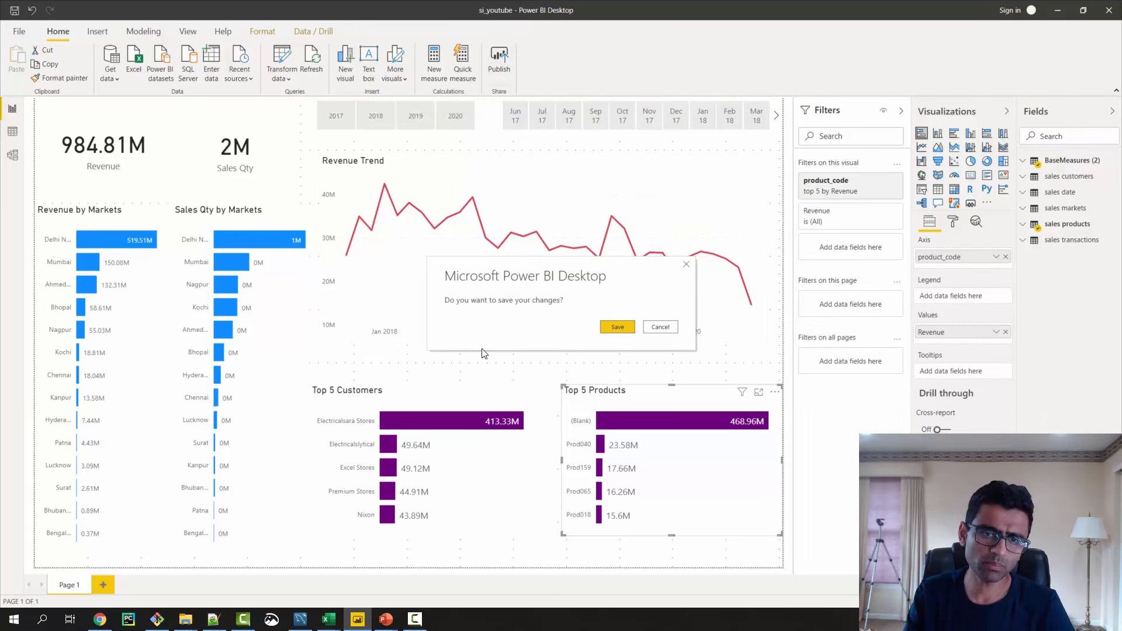
- Save the report changes for publishing and submit the account e-mail in the sign-in dialog
click(611, 327)
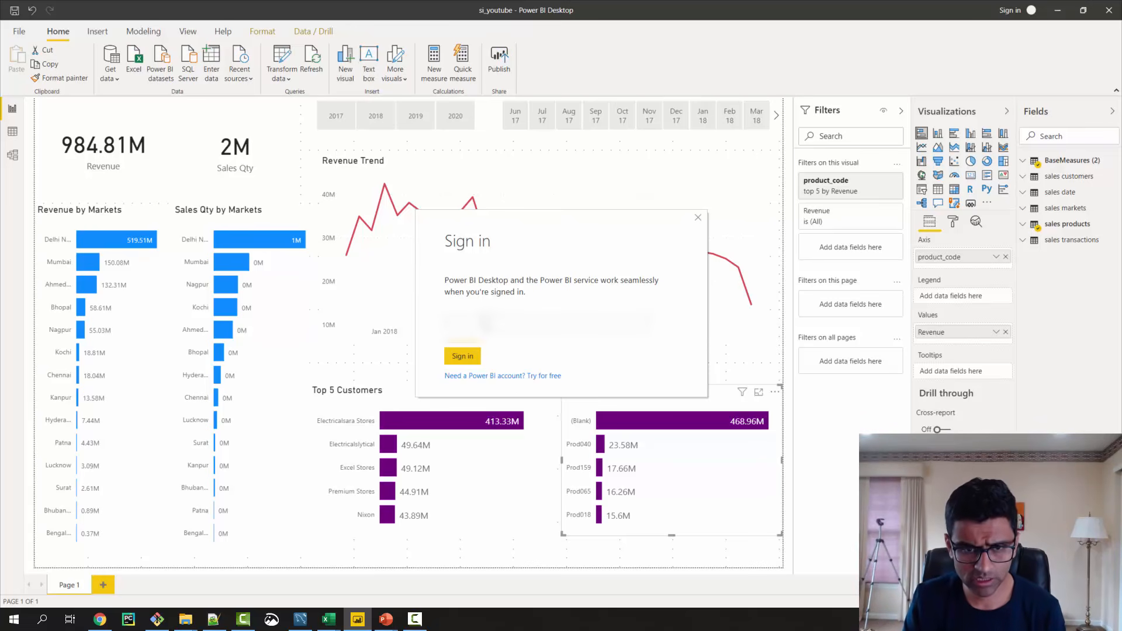
text(****)
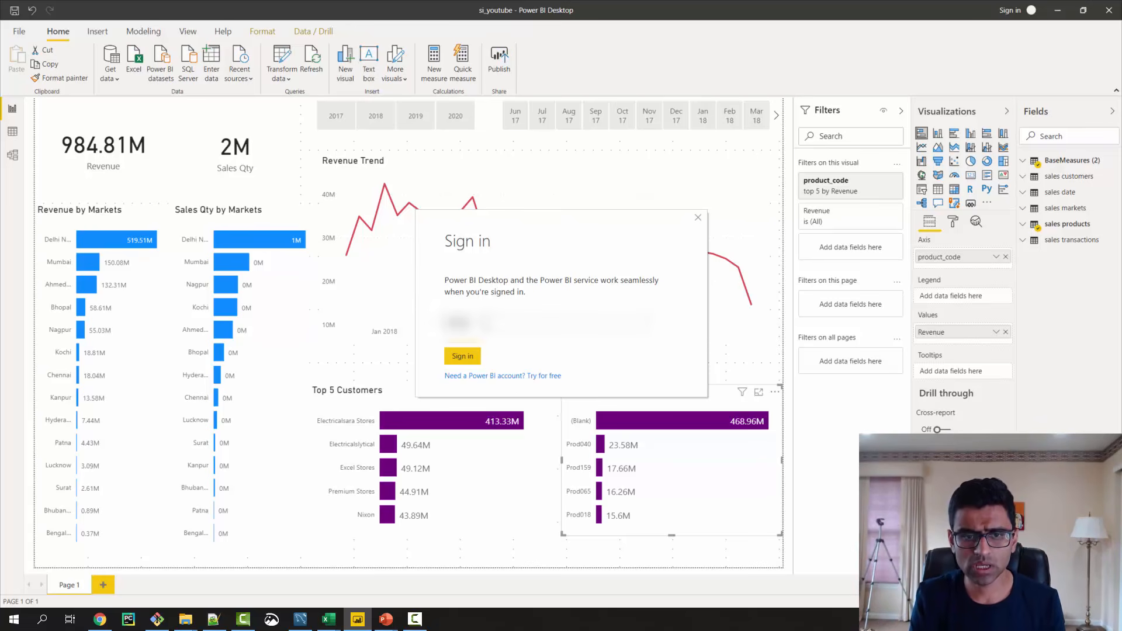
text(***)
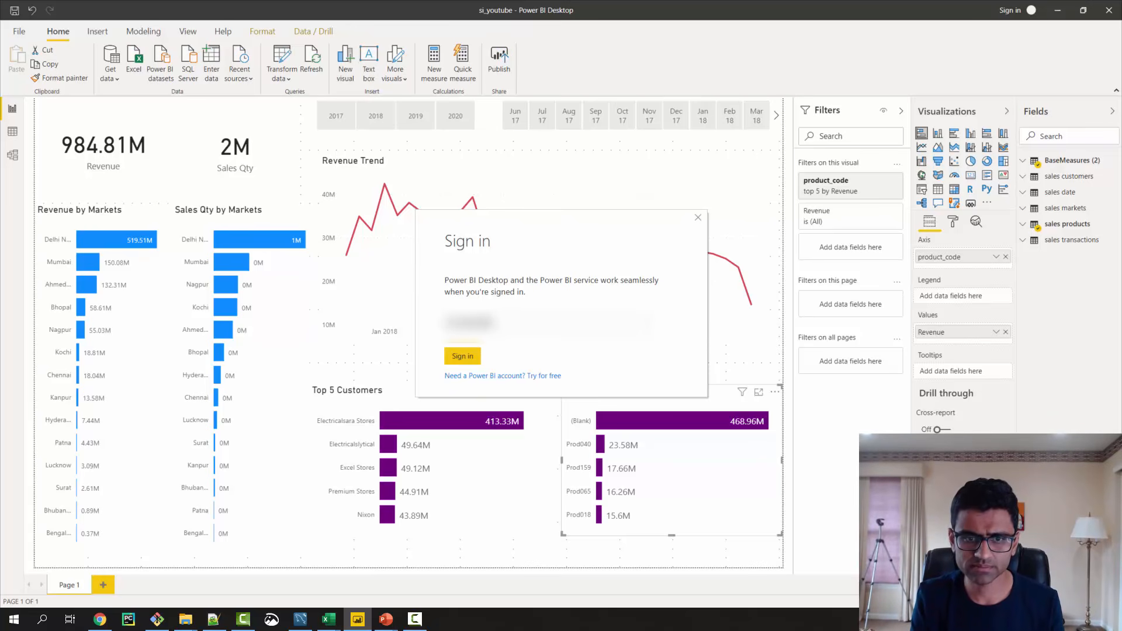
key(Return)
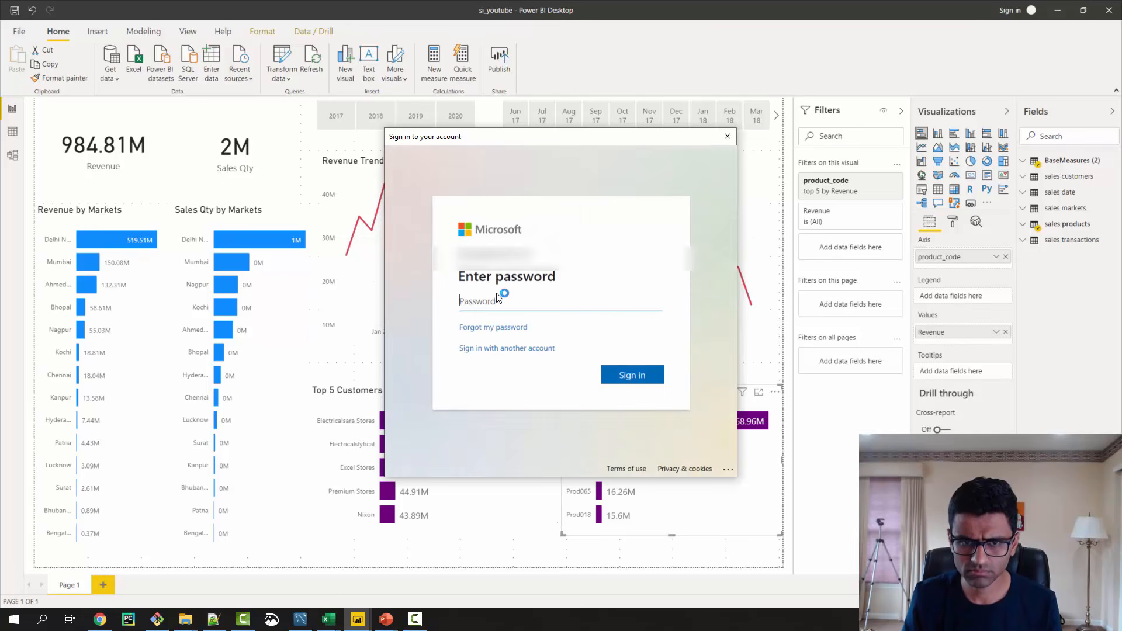
- Enter the account password, sign in and skip the additional security information for now
text(******)
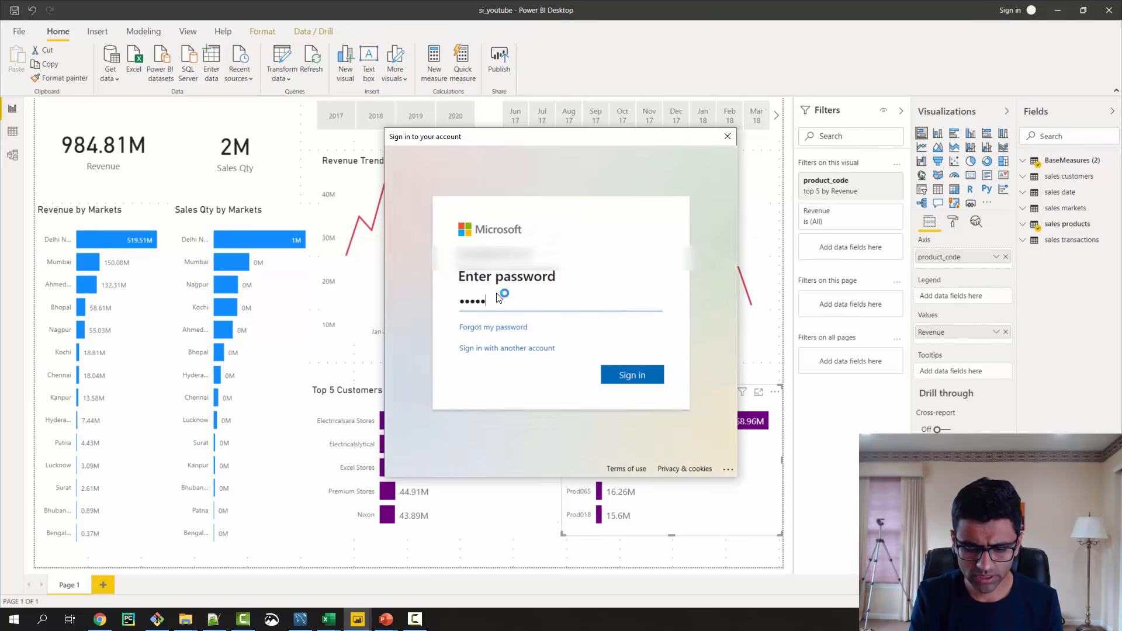
text(****)
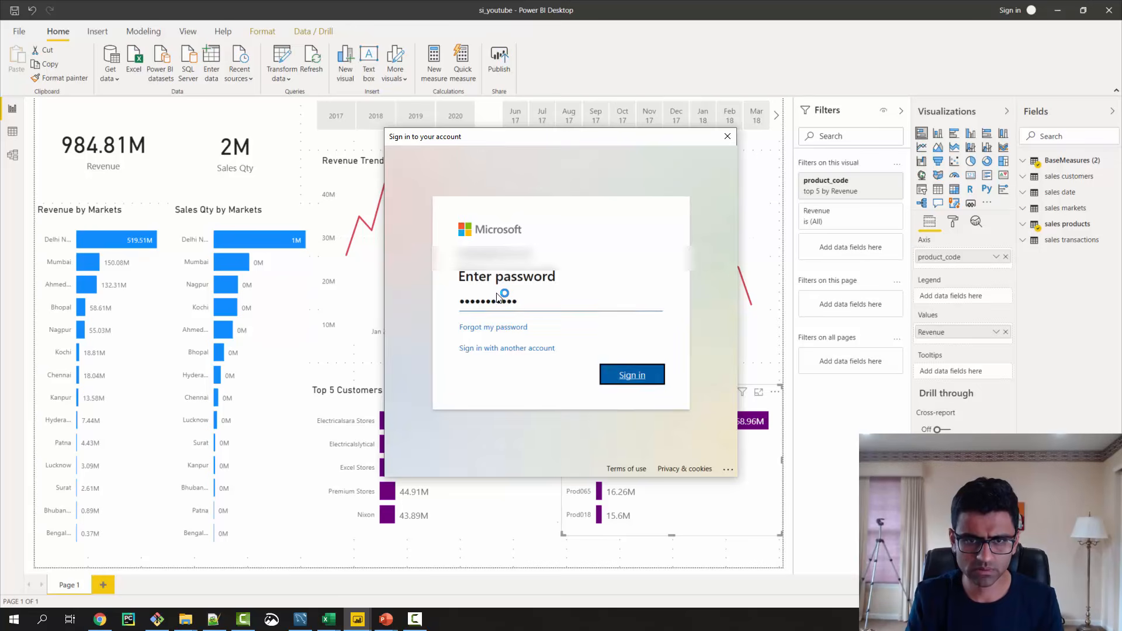
key(Return)
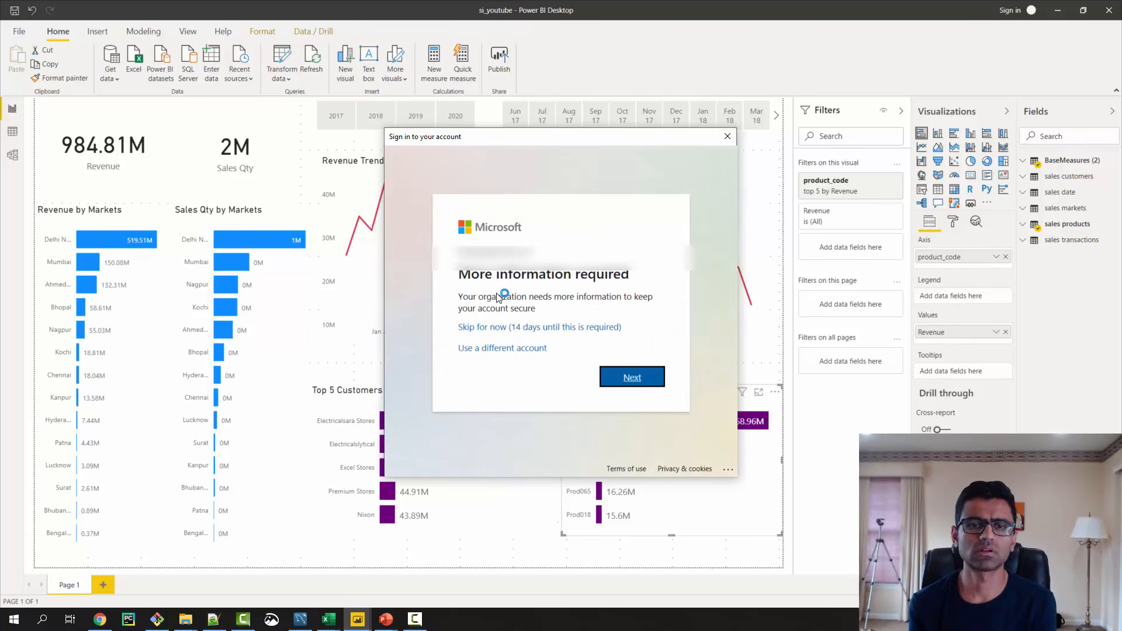
click(589, 329)
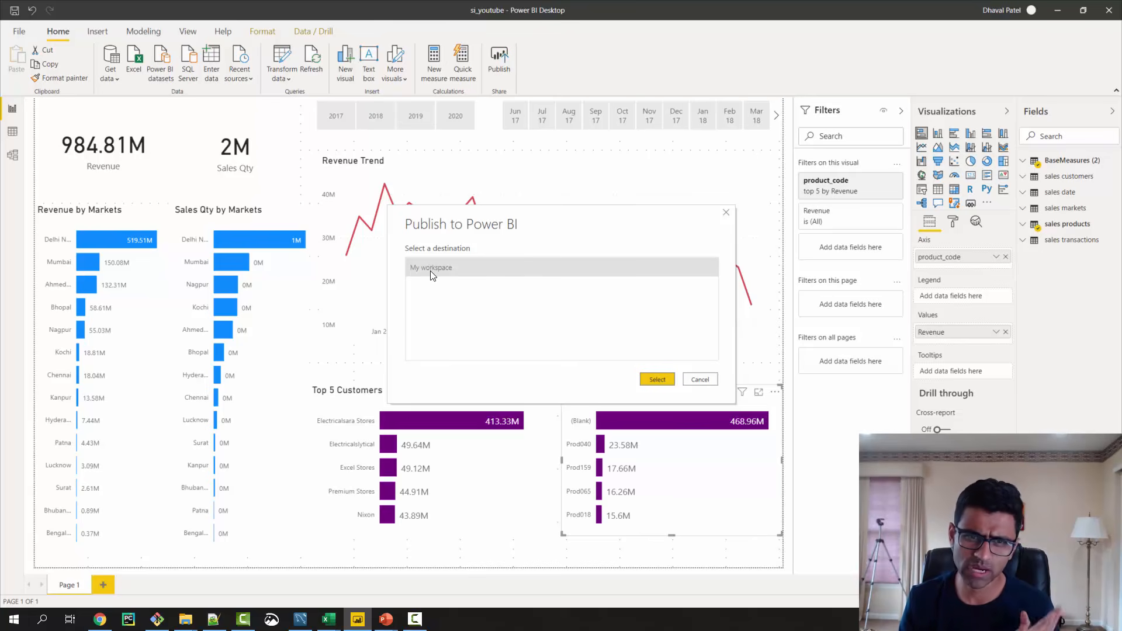
- Publish the report to My workspace, replacing the existing si_youtube dataset
click(658, 380)
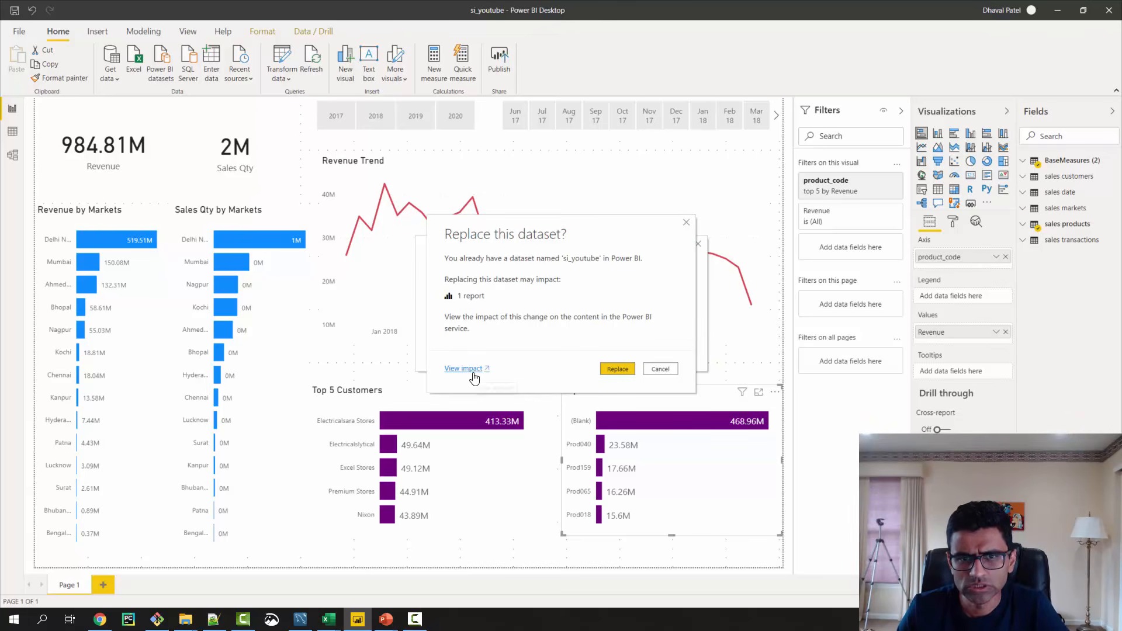
click(627, 372)
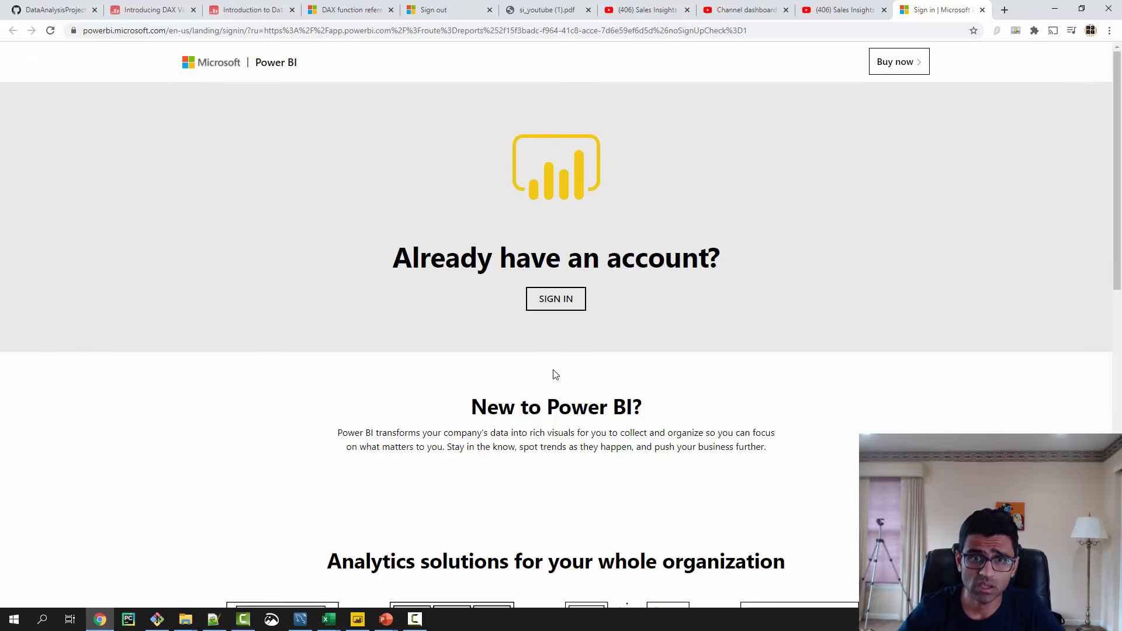
- Start signing in to the Power BI web service and submit the account password, correcting the mistyped entry
click(571, 307)
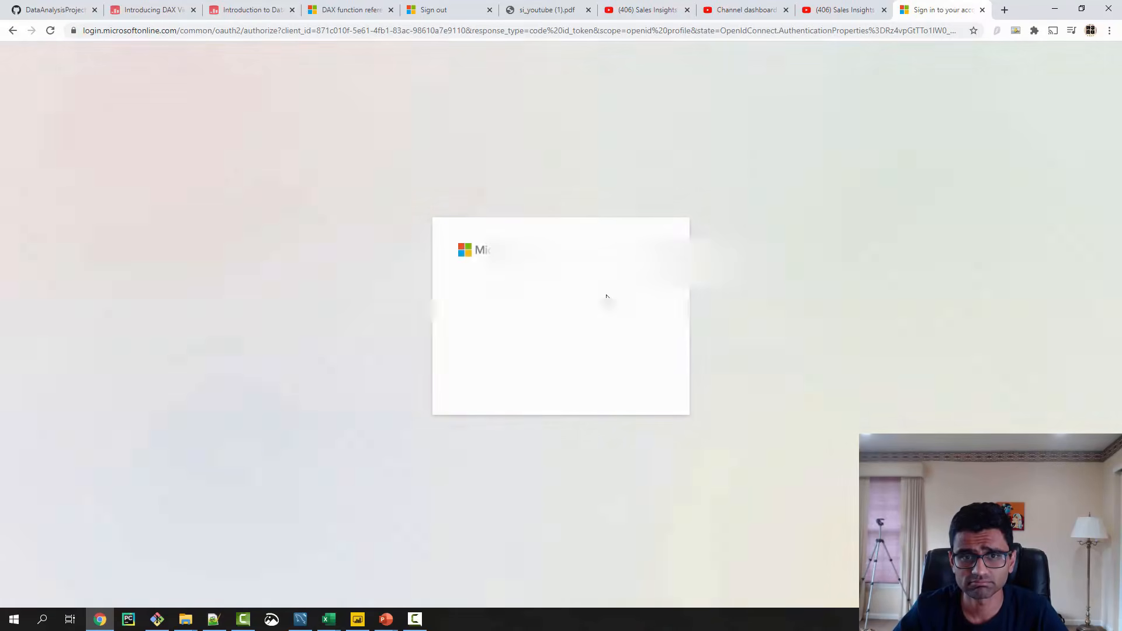
click(578, 322)
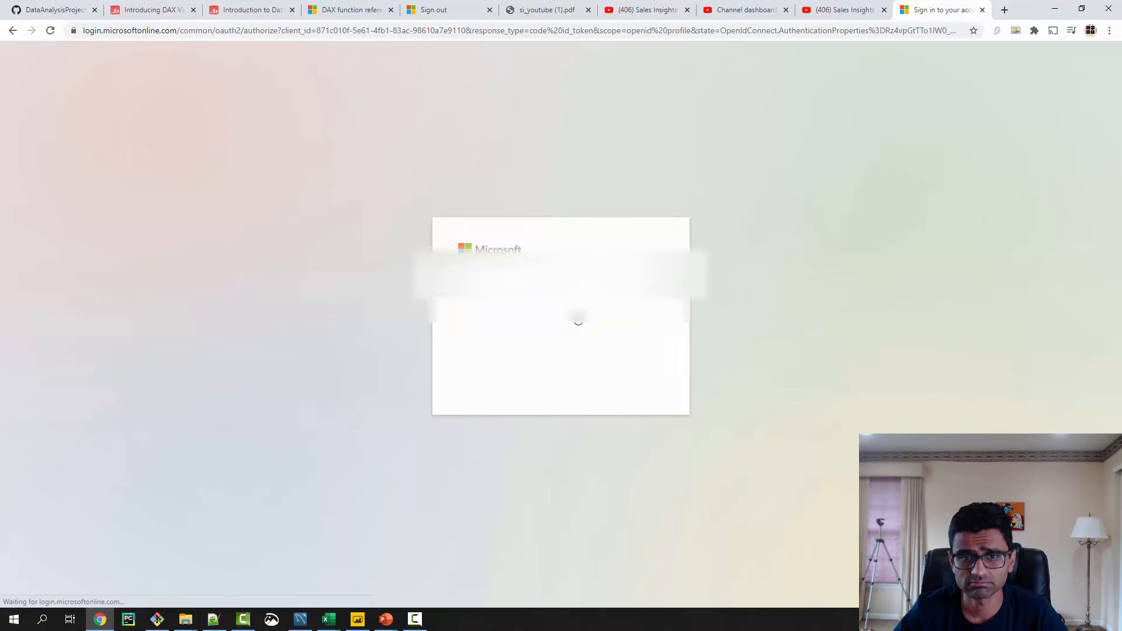
text(••••••)
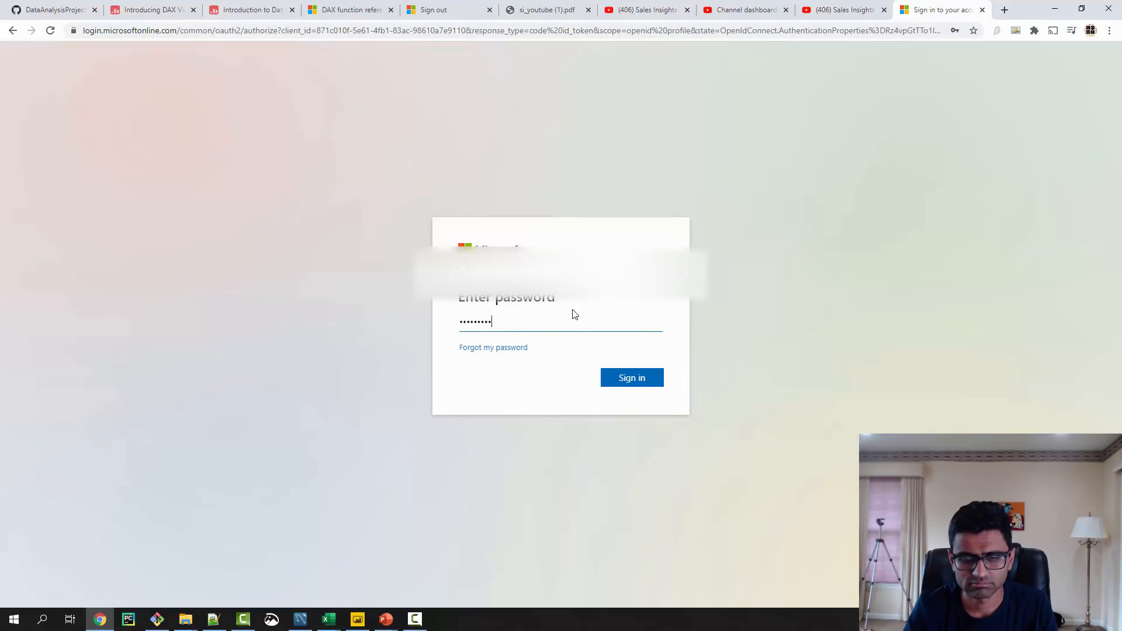
key(BackSpace)
key(BackSpace)
key(BackSpace)
key(BackSpace)
text(••••)
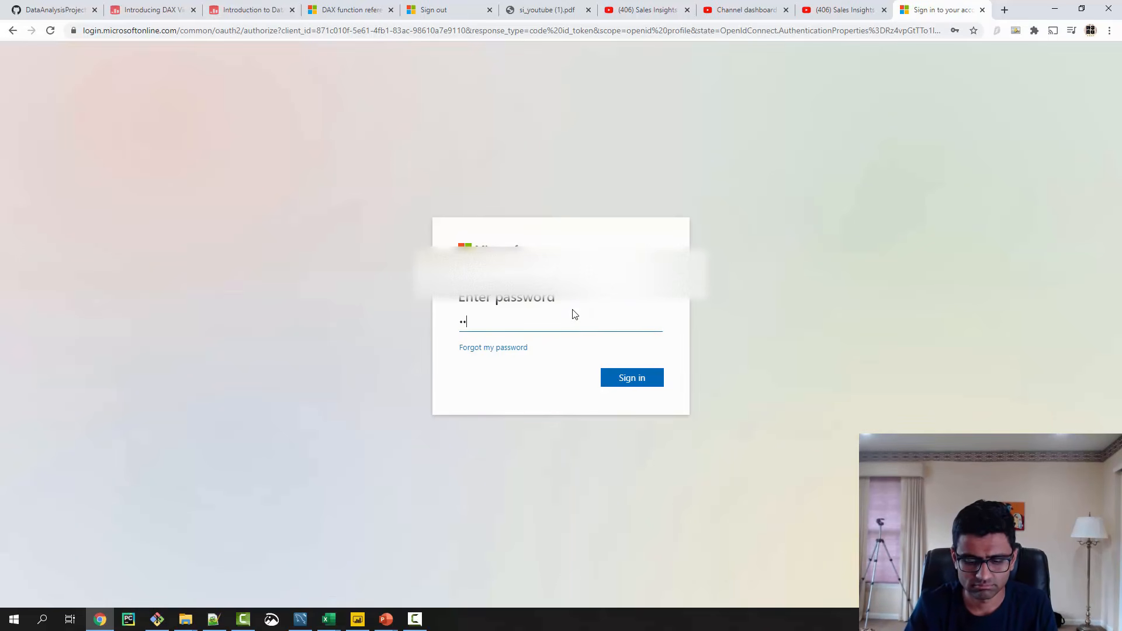
text(•••••••)
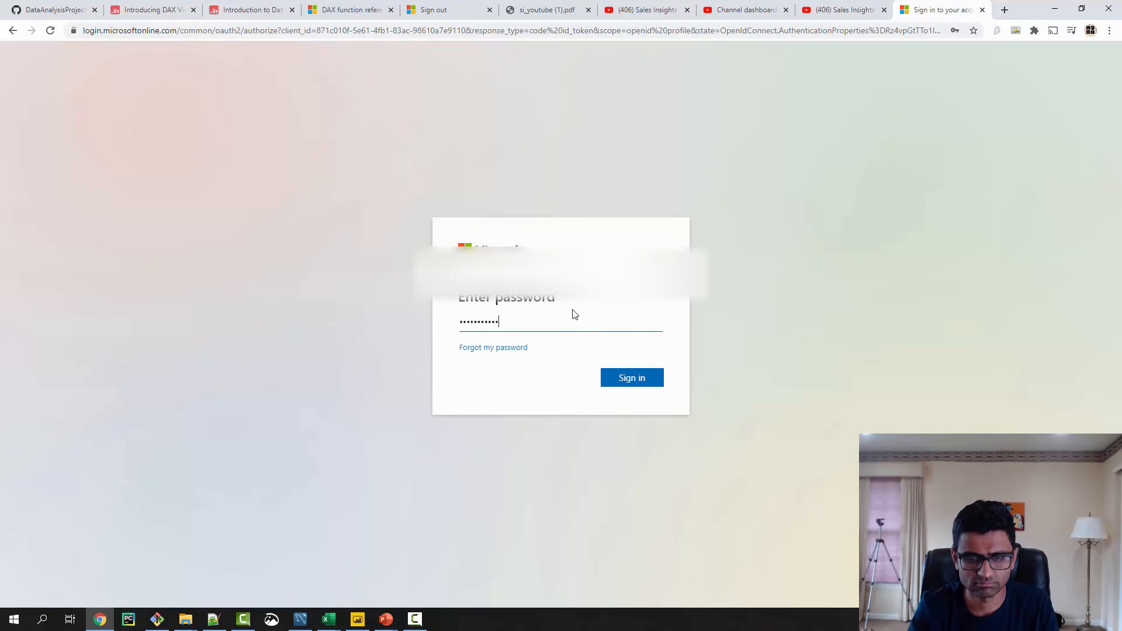
key(Return)
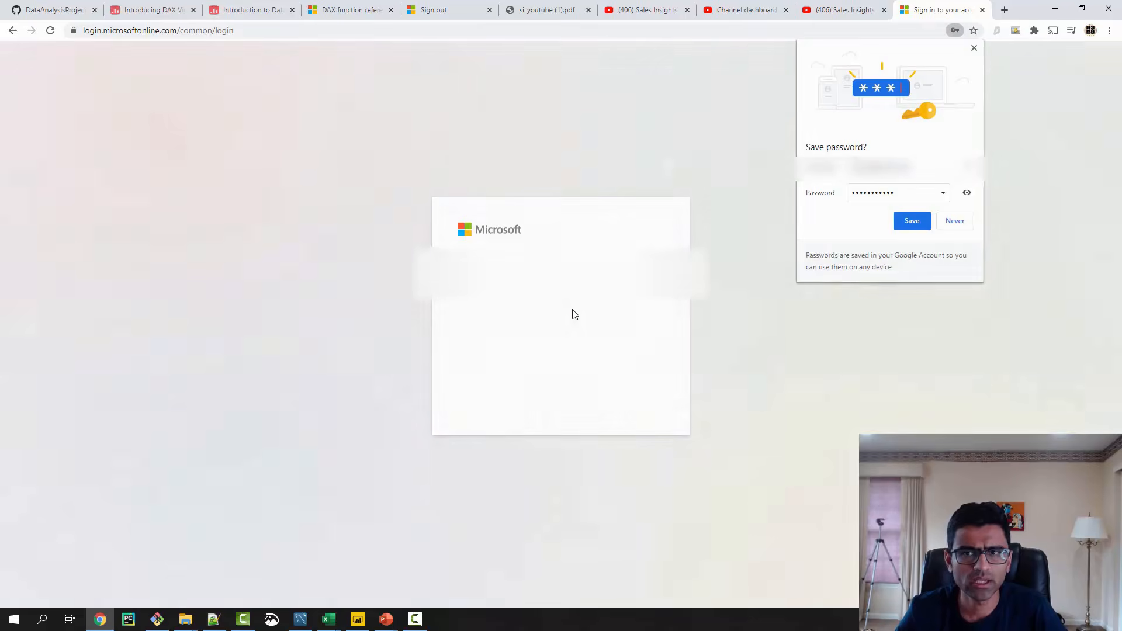
- Save the password in the browser, skip the extra security information for now and stay signed in without being asked again
click(904, 226)
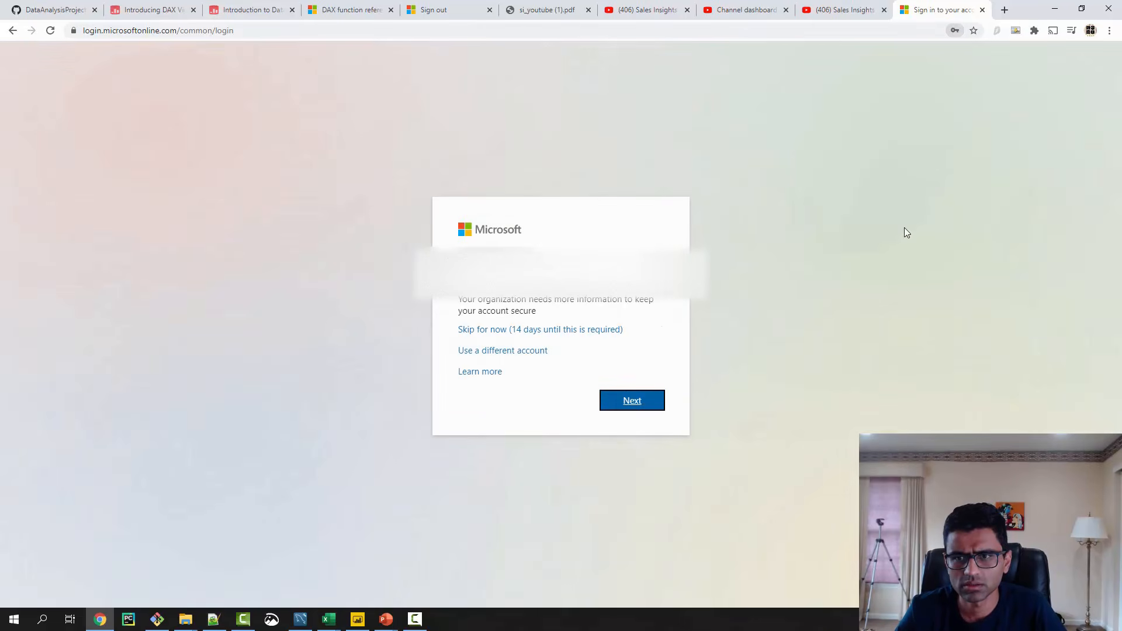
click(545, 334)
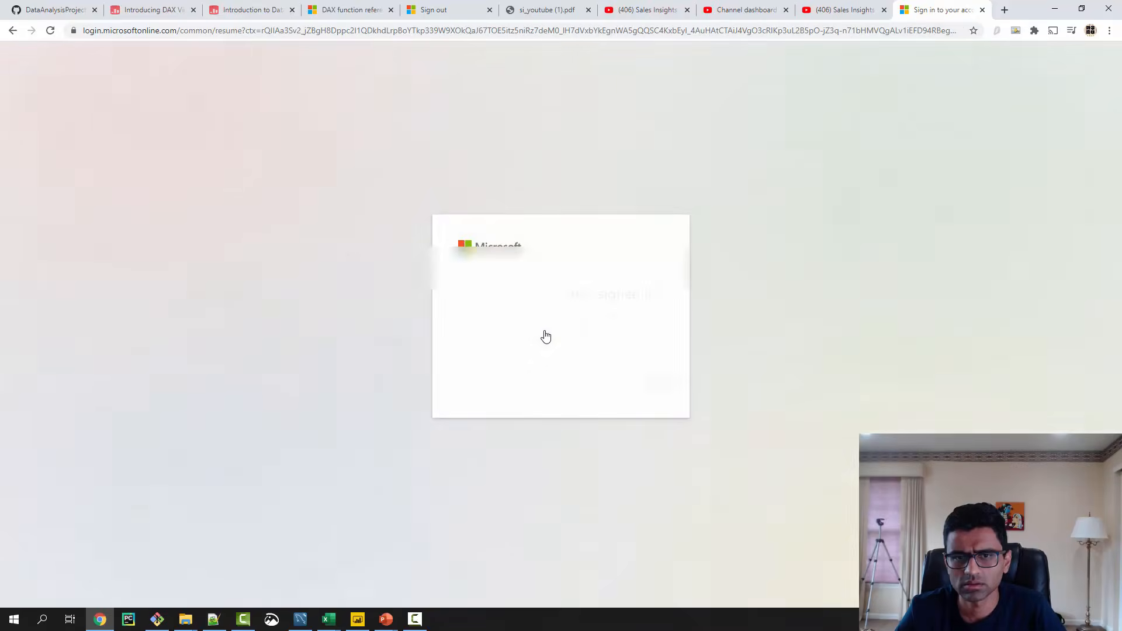
click(466, 354)
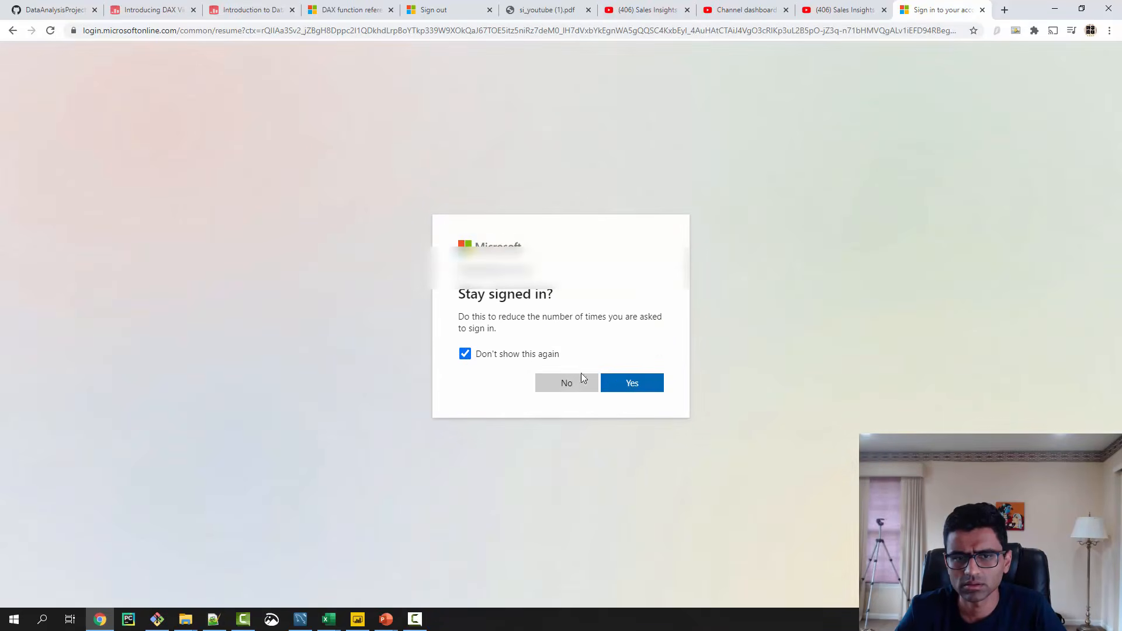
click(634, 389)
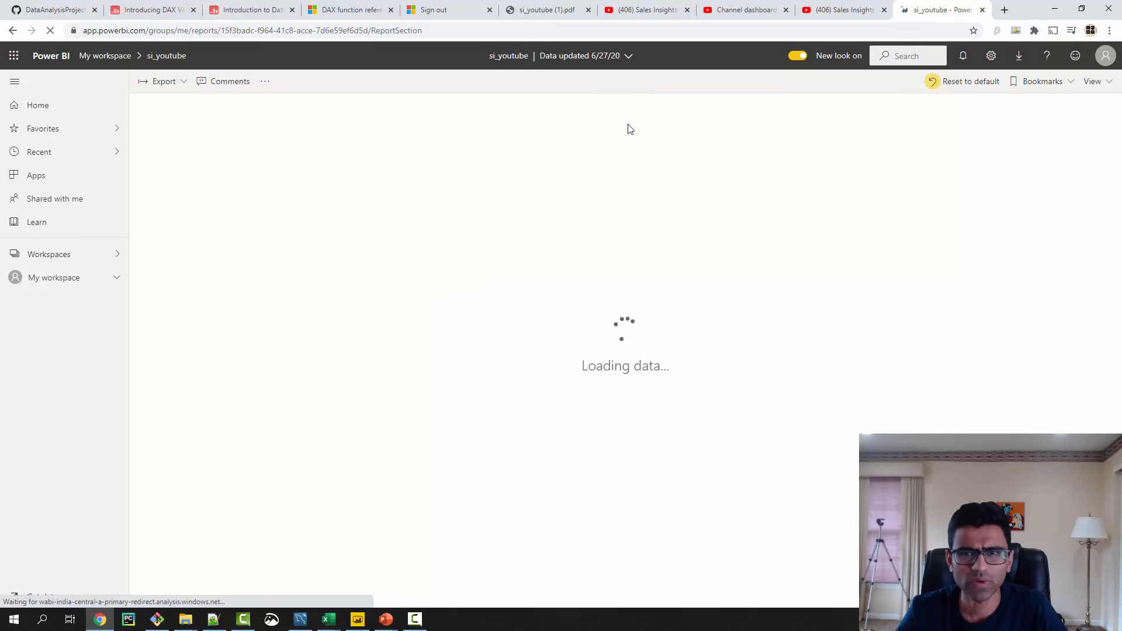
- Look over the introduction of the Introducing DAX video course page on sqlbi.com
click(251, 10)
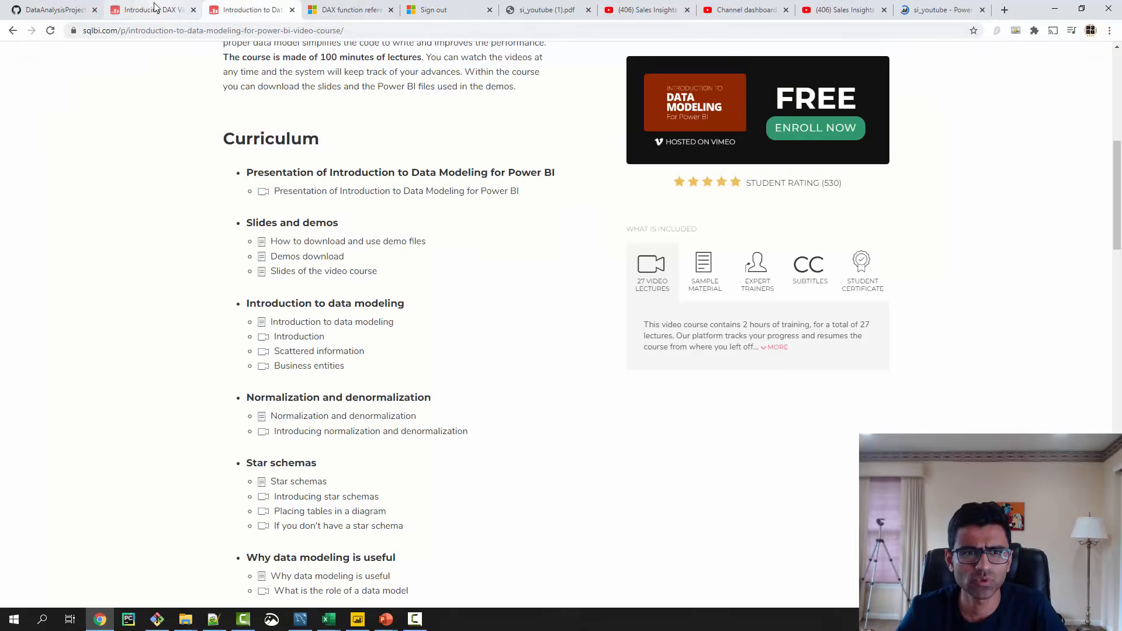
click(151, 10)
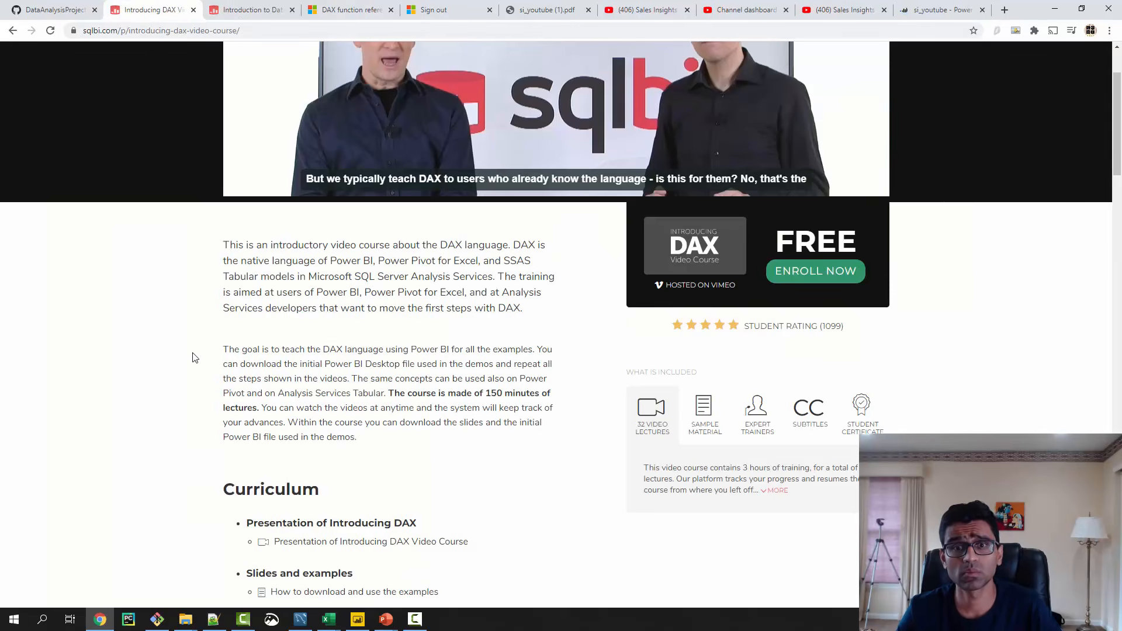
scroll(198, 348, up, 1)
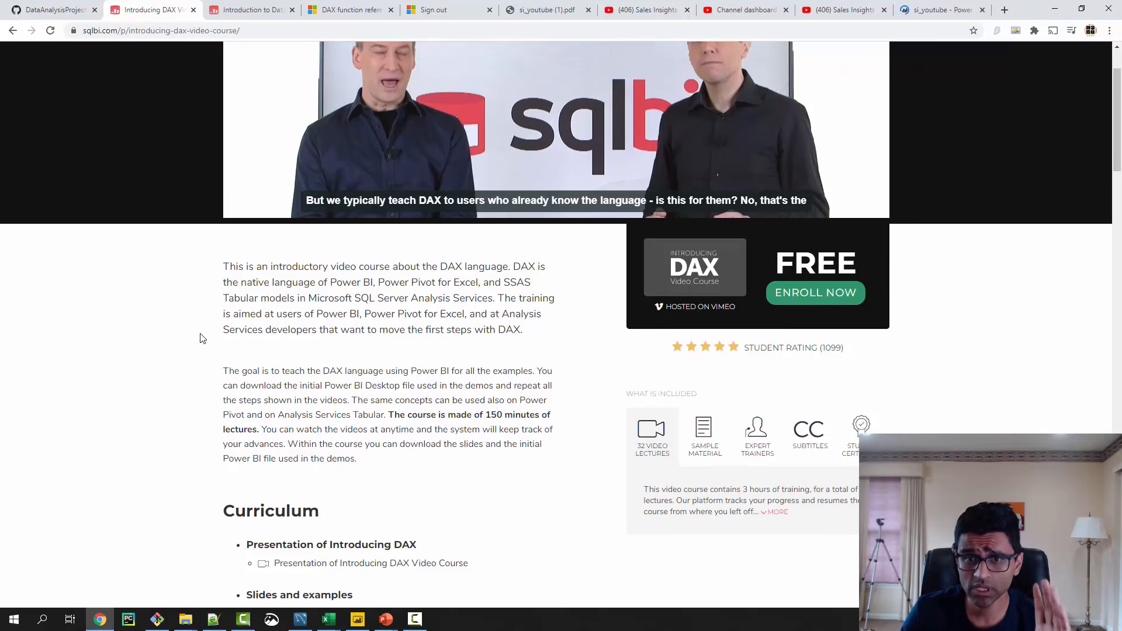
scroll(200, 338, up, 1)
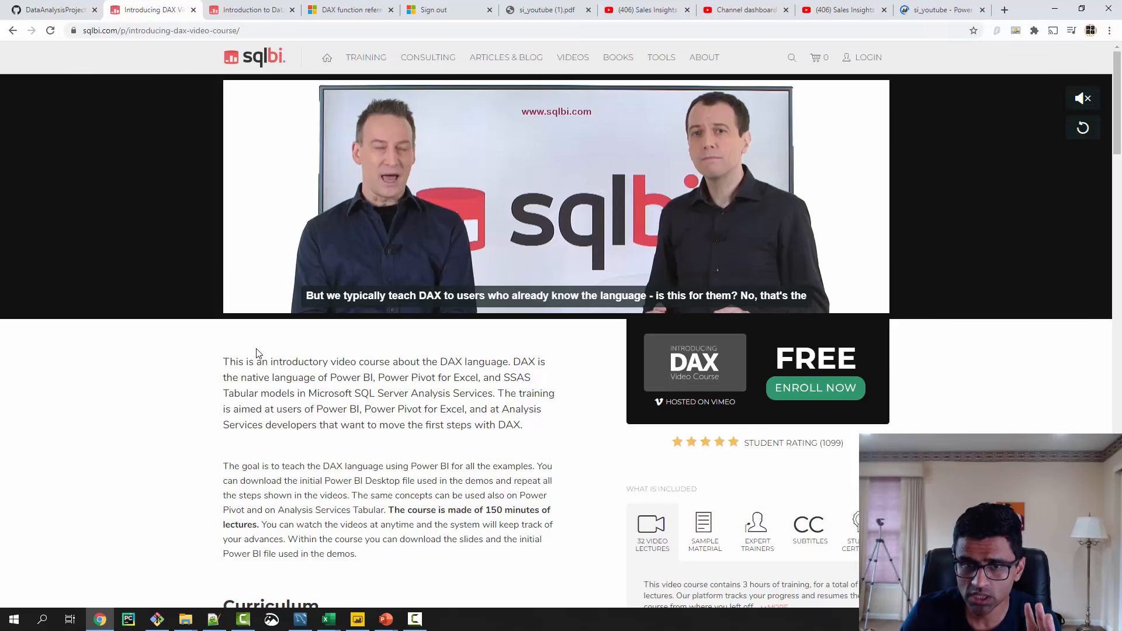
scroll(407, 337, down, 1)
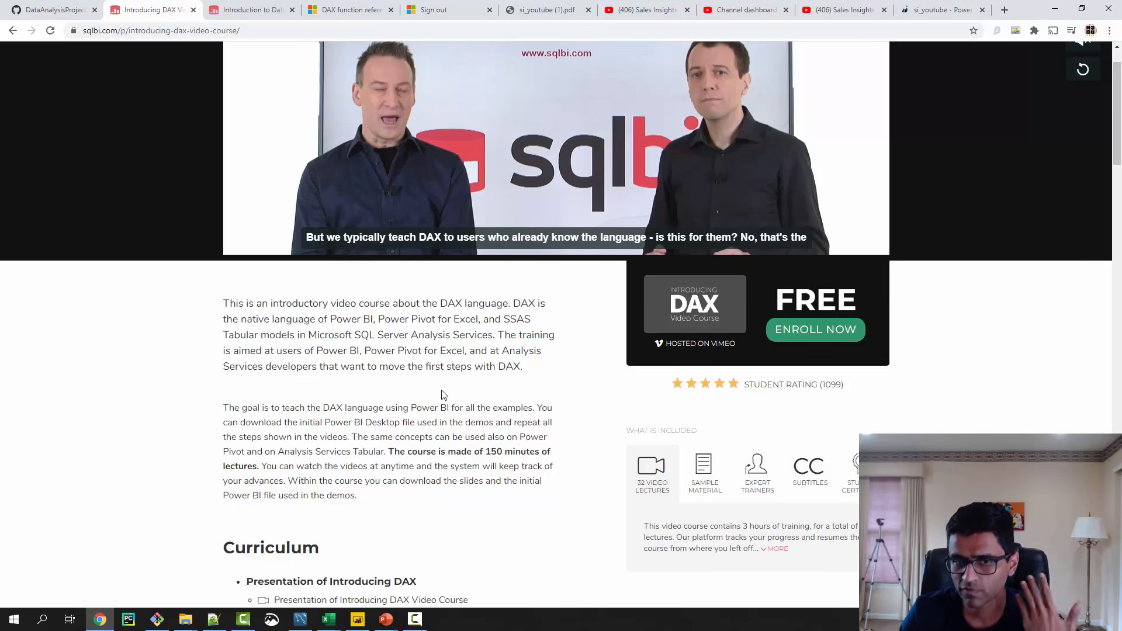
- Switch to Power BI Desktop, dismiss the publishing dialog and open the report's queries in Power Query Editor
click(357, 619)
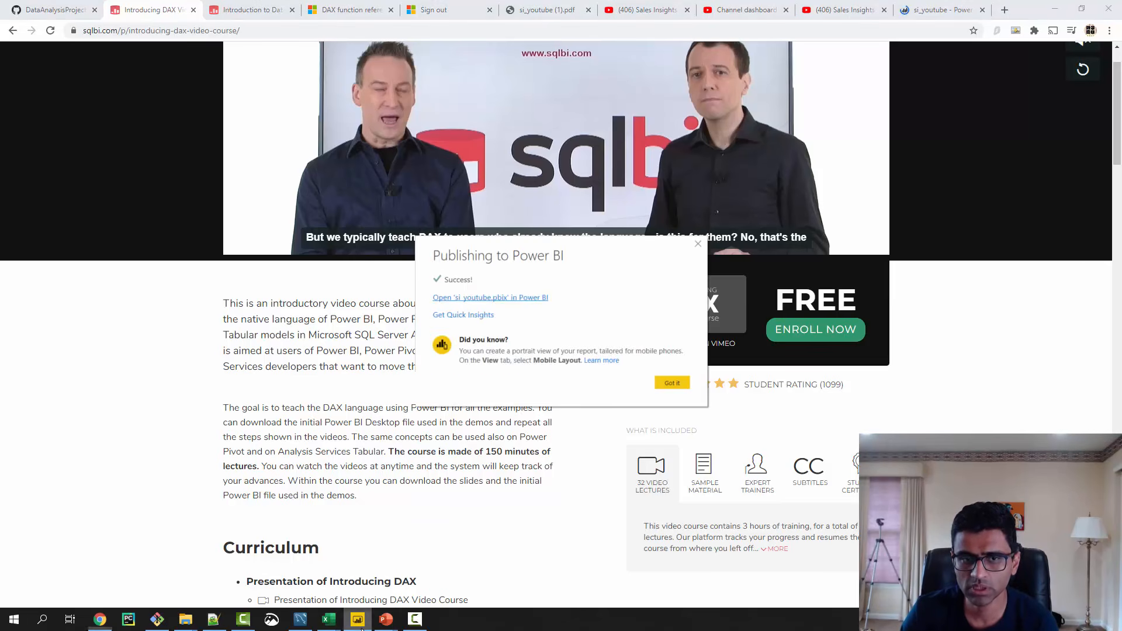
click(671, 383)
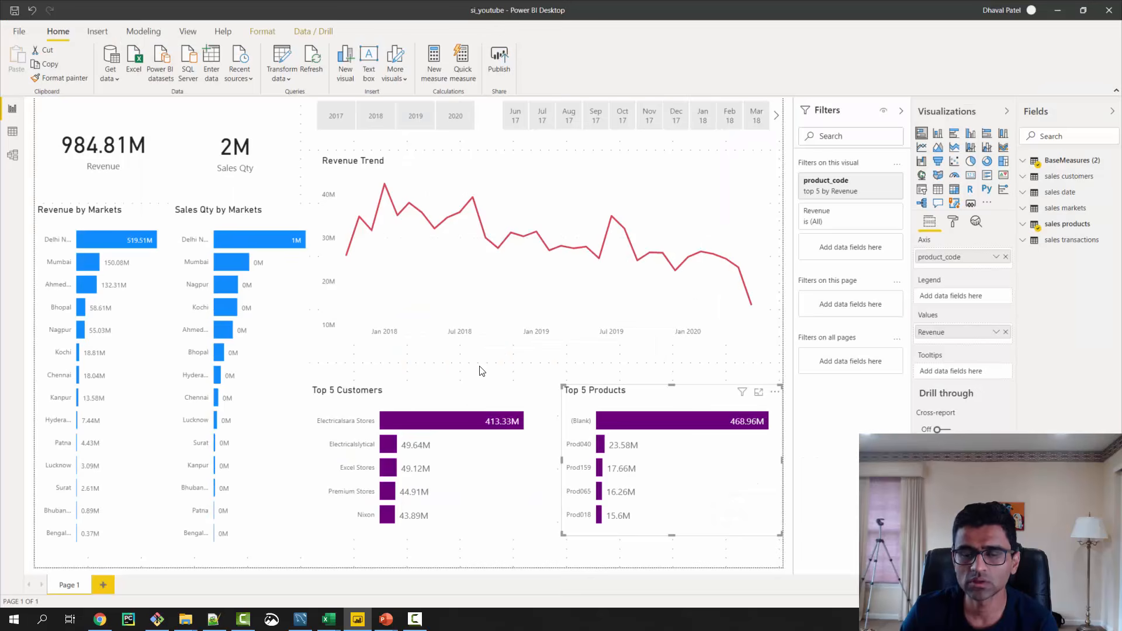
click(280, 66)
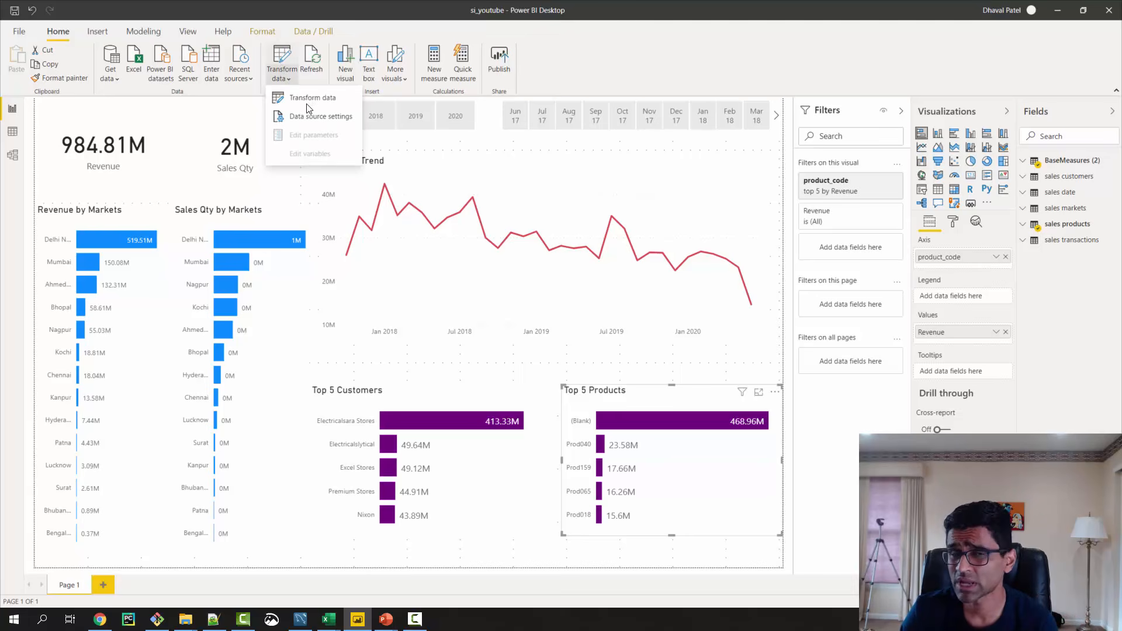
click(342, 109)
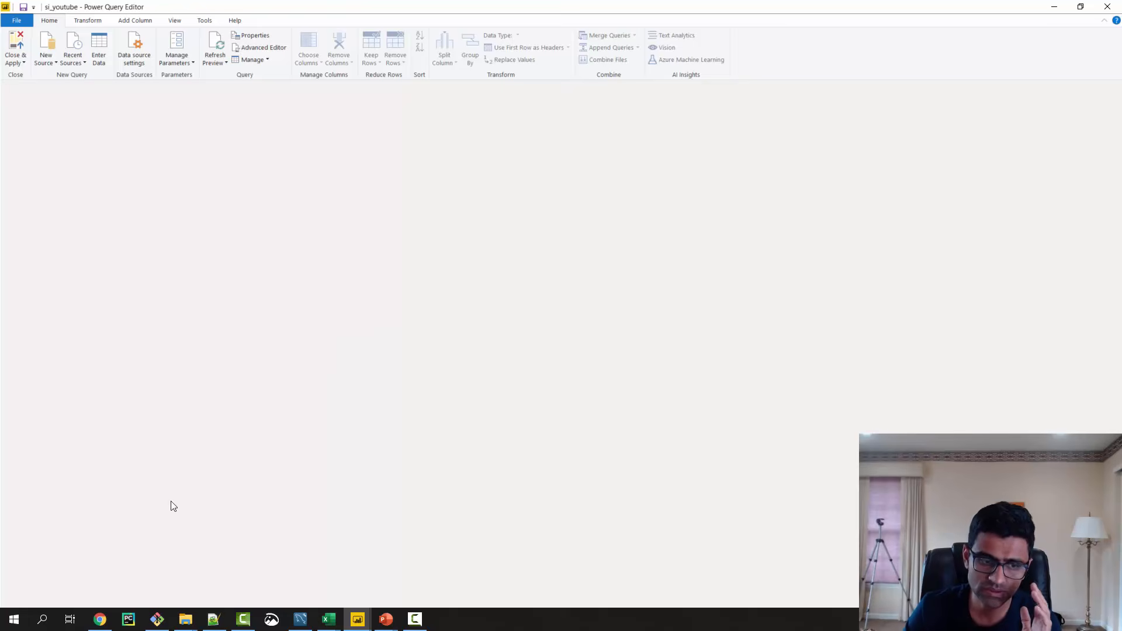
- Switch back to the browser and review the Introducing DAX video course's address and curriculum
click(100, 619)
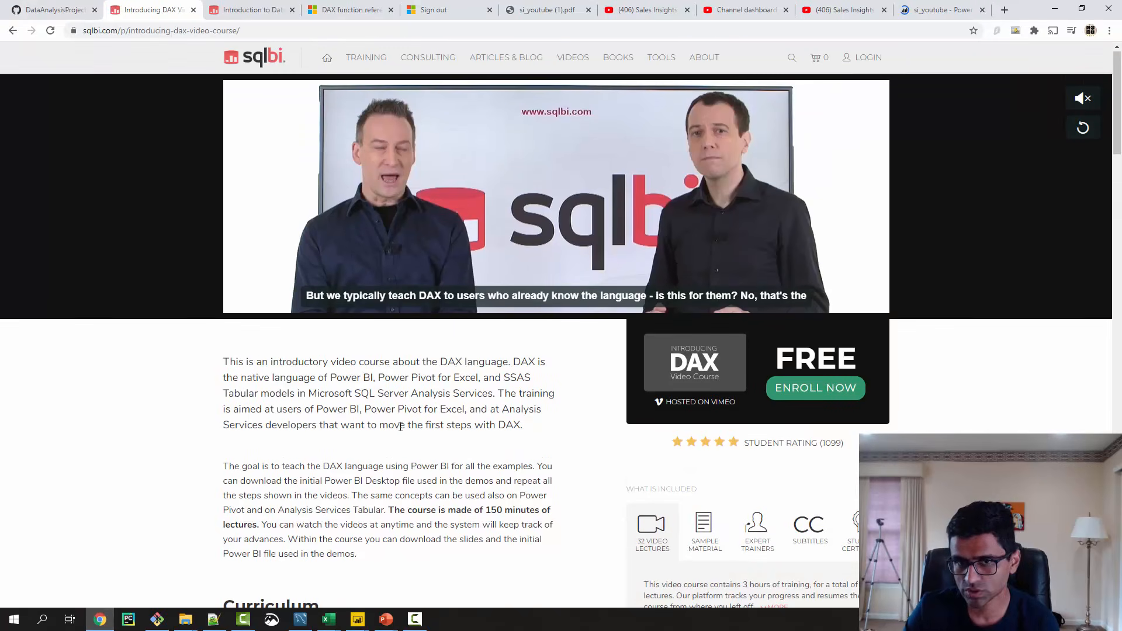
scroll(338, 319, up, 1)
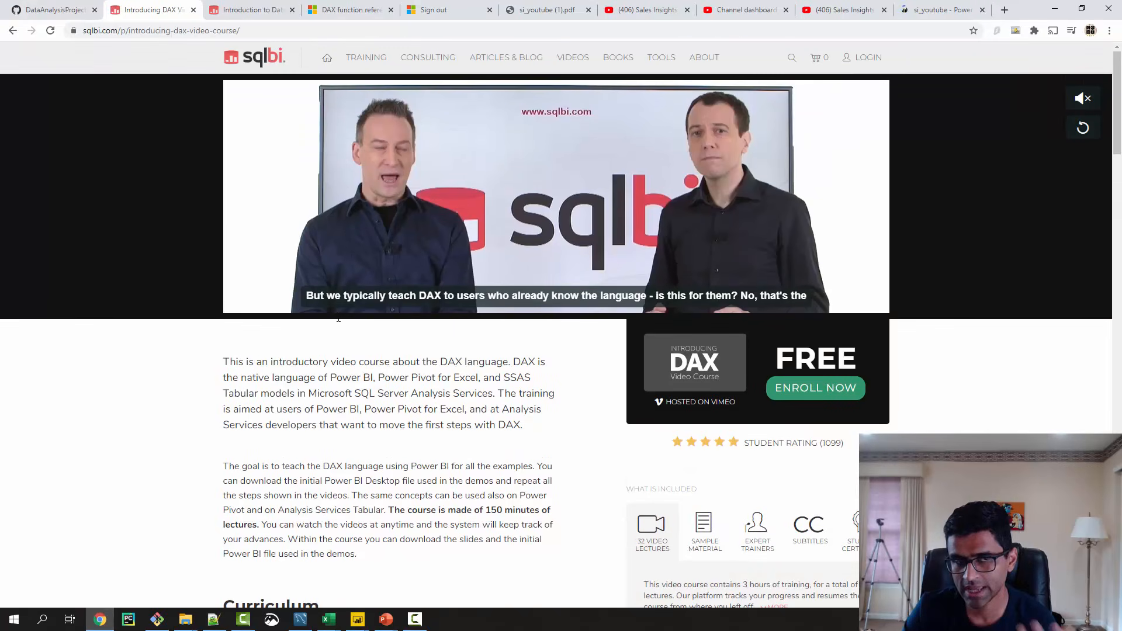
click(268, 31)
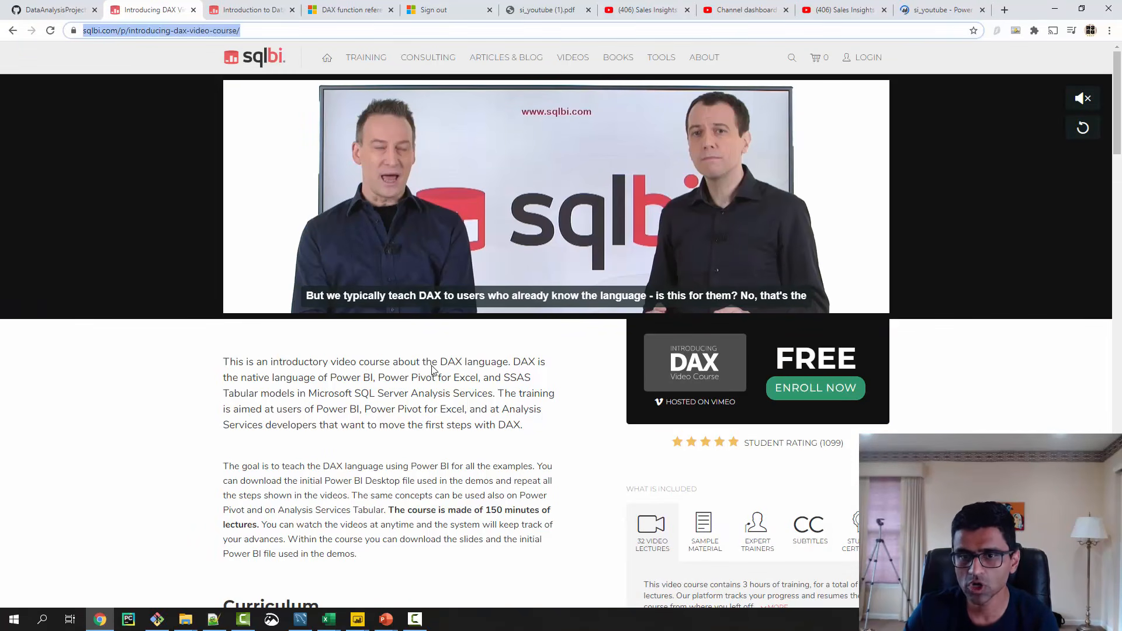
scroll(412, 426, down, 9)
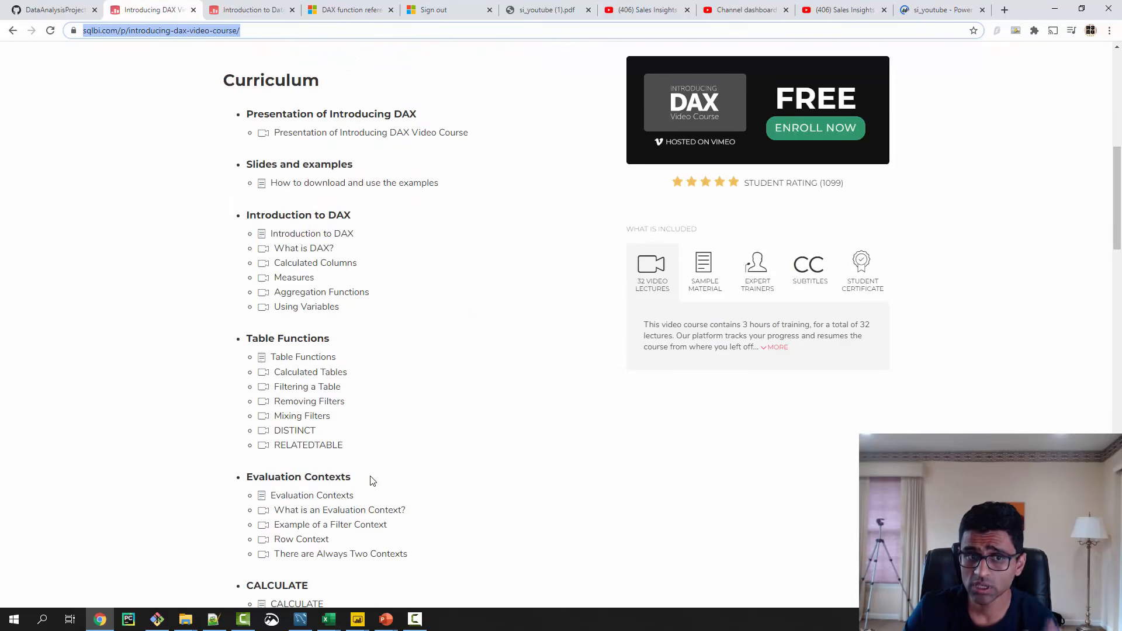
scroll(372, 480, down, 6)
scroll(372, 480, up, 4)
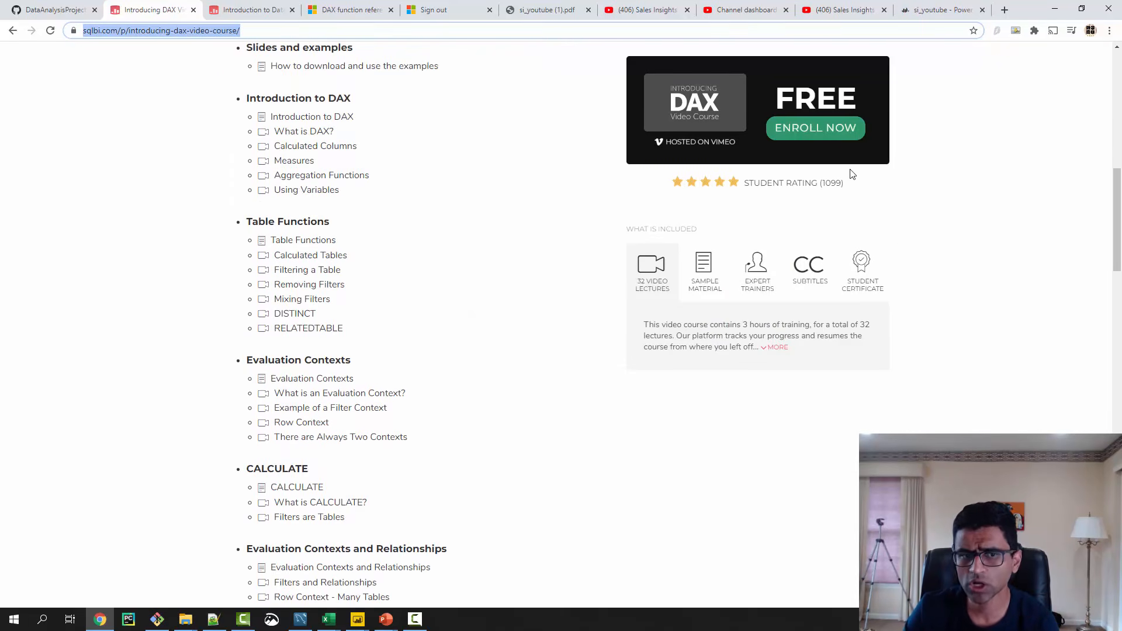
- Examine the norm_sales_amount column formula of the sales transactions query in Power Query Editor, and return to the report
click(1055, 9)
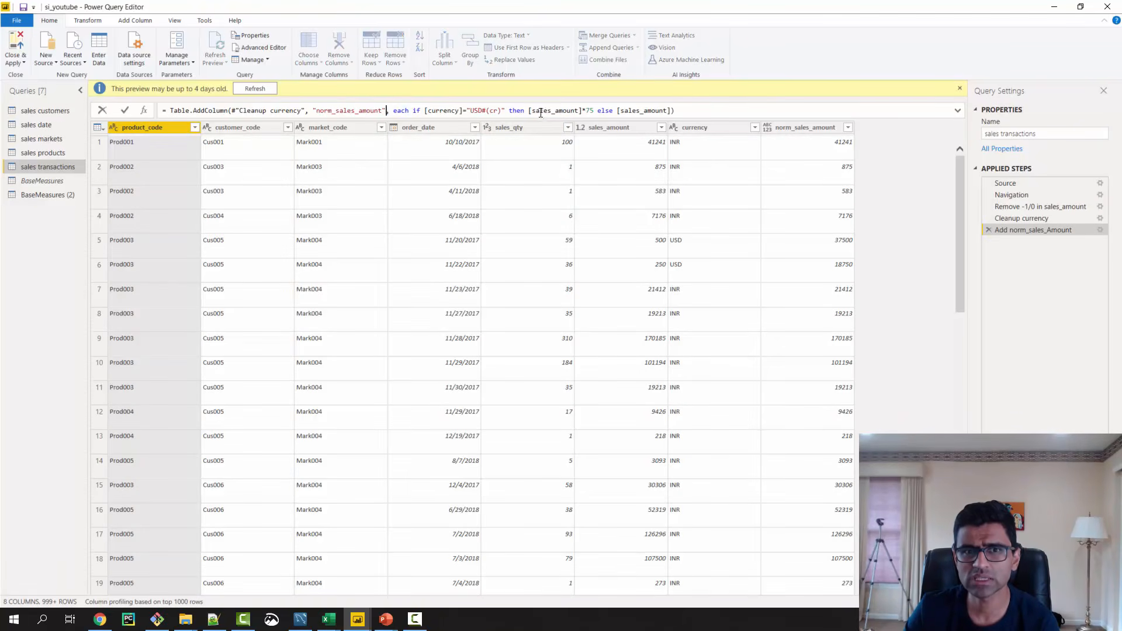
drag(387, 111, 676, 110)
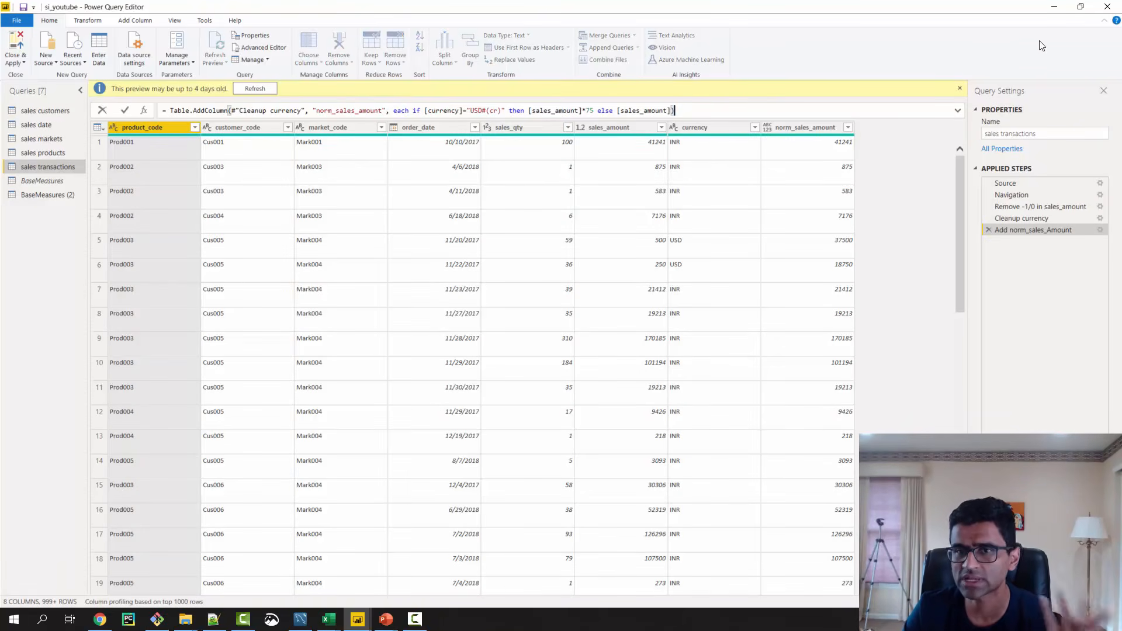
click(1054, 6)
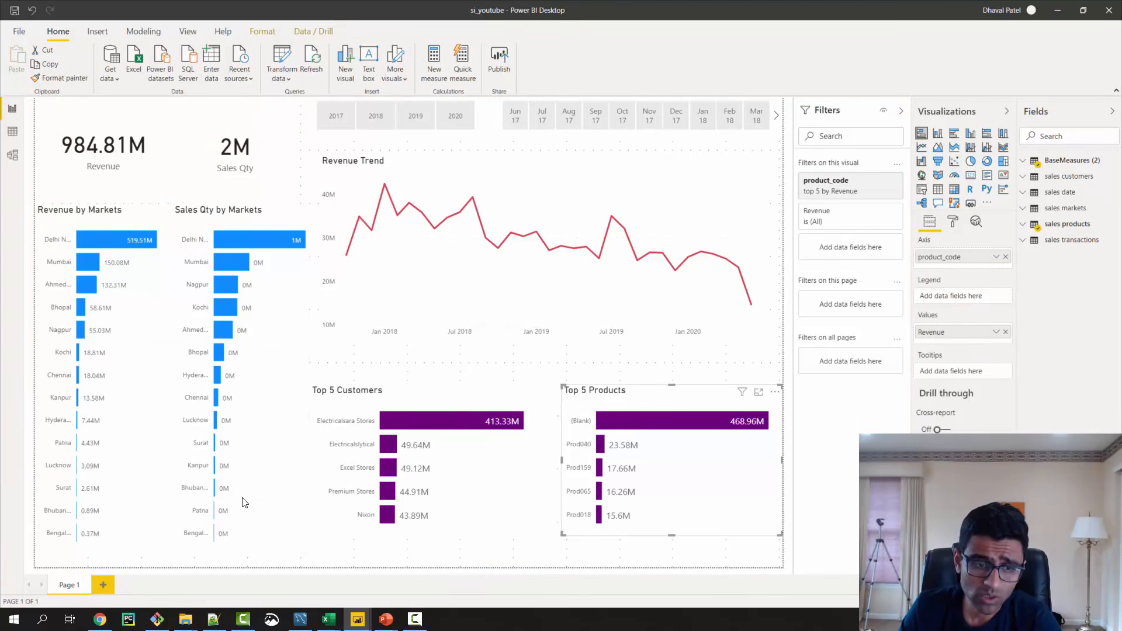
- Review the description and curriculum of the Introduction to Data Modeling for Power BI course page in the browser
key(alt+Tab)
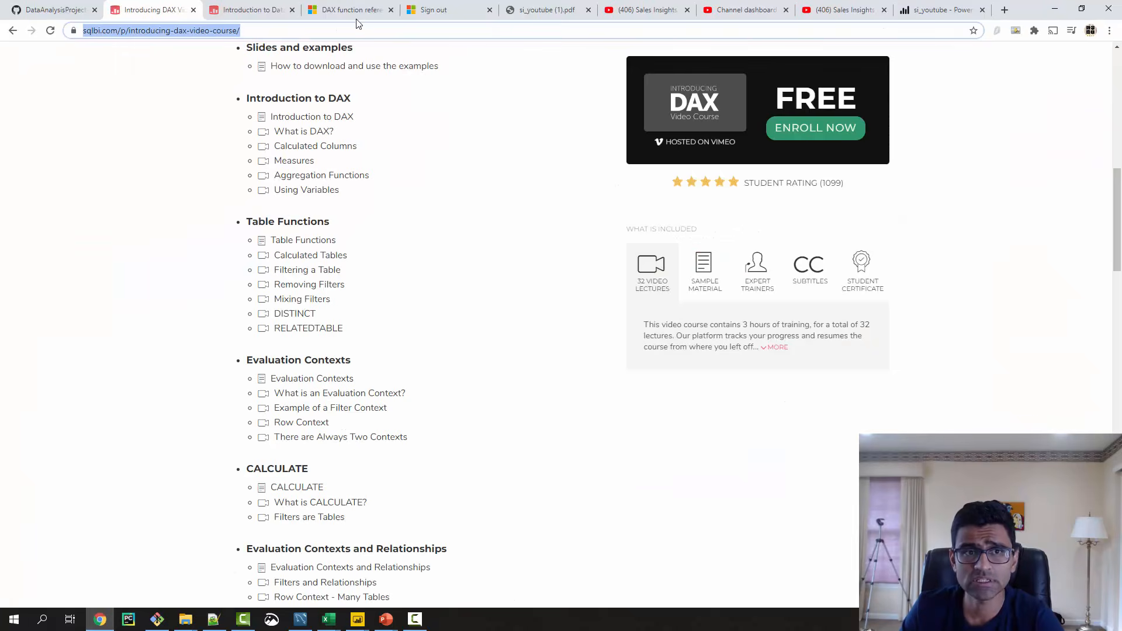
click(267, 12)
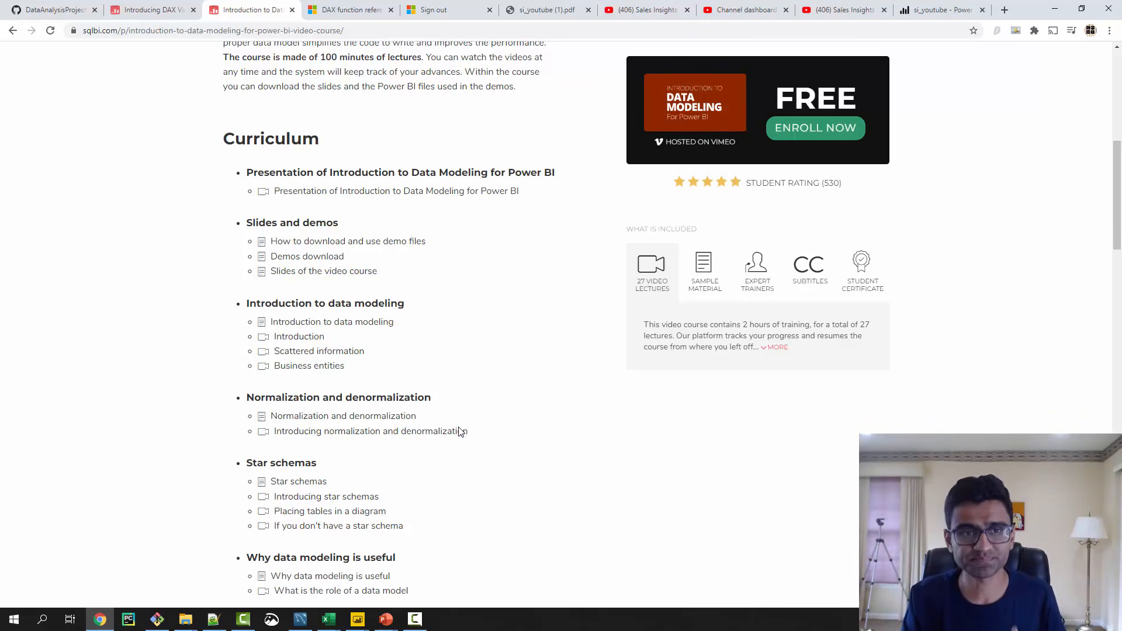
scroll(452, 446, up, 8)
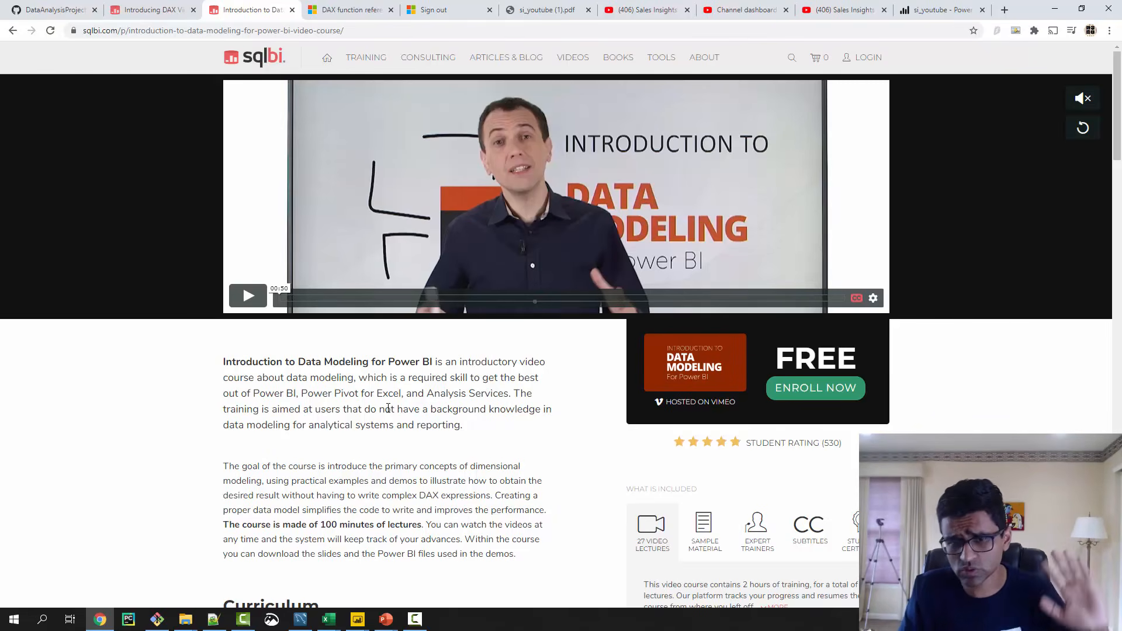
scroll(409, 397, down, 8)
scroll(381, 450, down, 4)
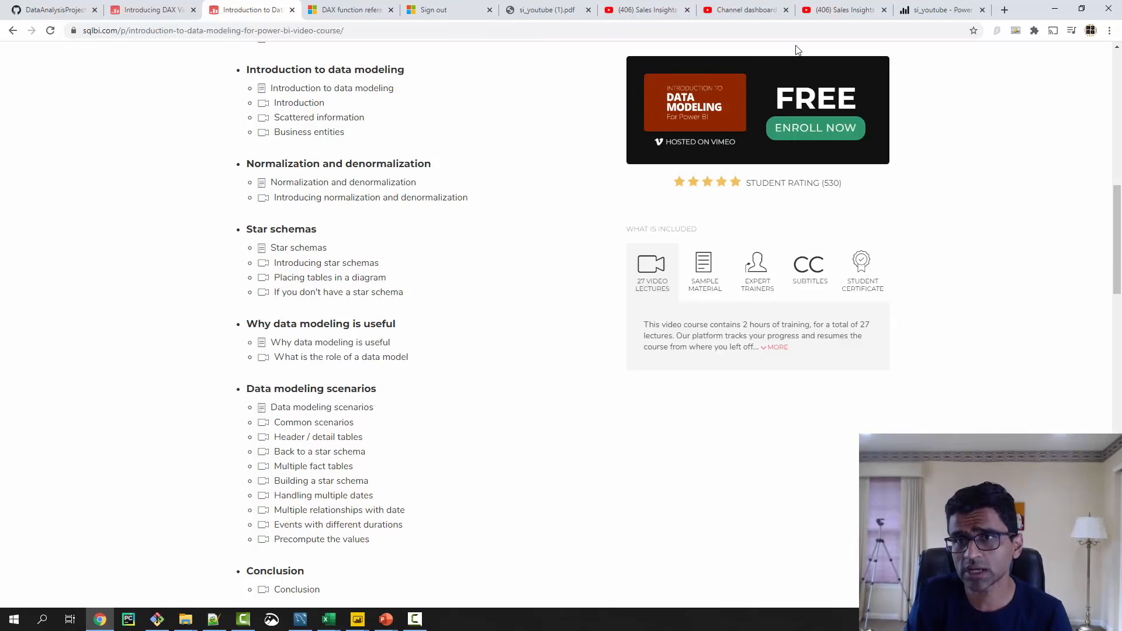
- Show the published si_youtube report's export formats, and switch to PowerPoint to view the title slide of si_youtube.pptx
click(941, 10)
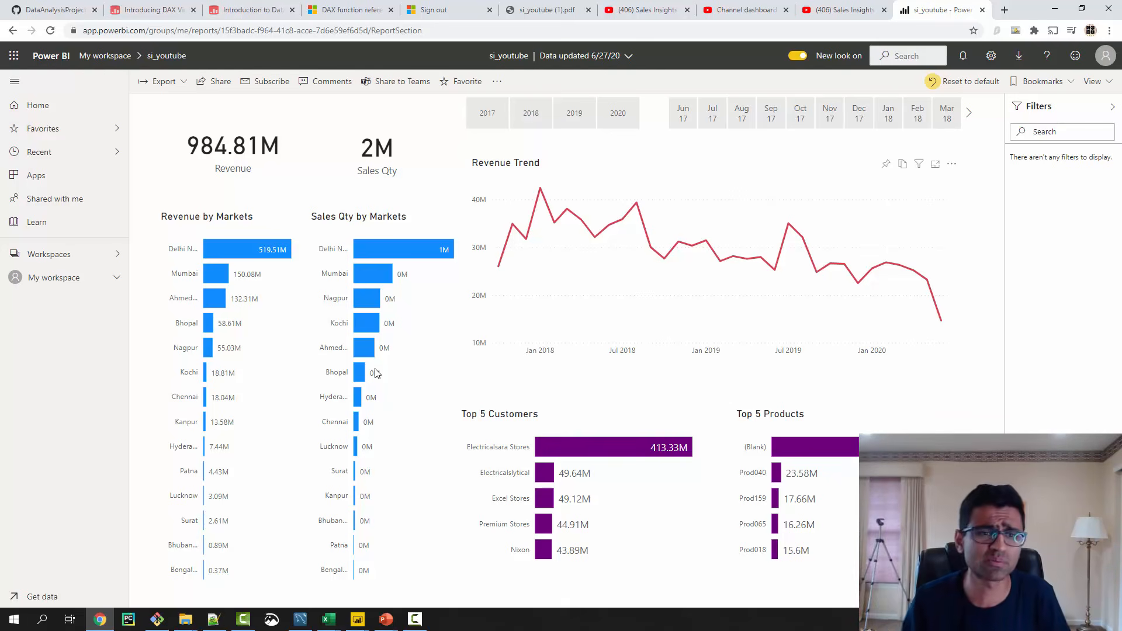
click(180, 85)
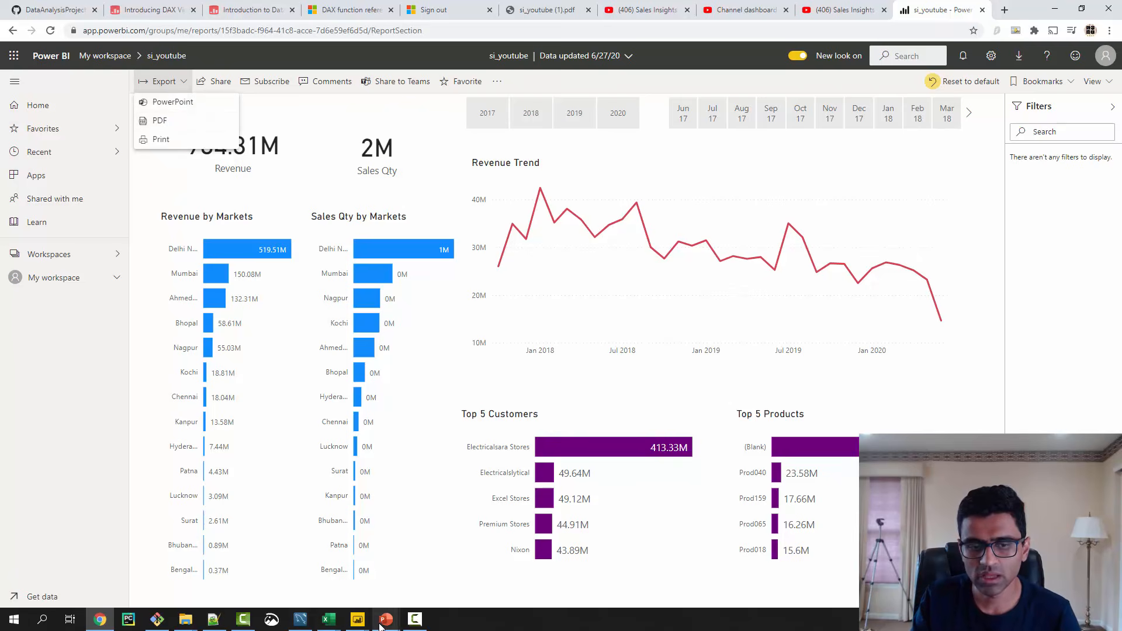
mouse_move(386, 619)
click(419, 582)
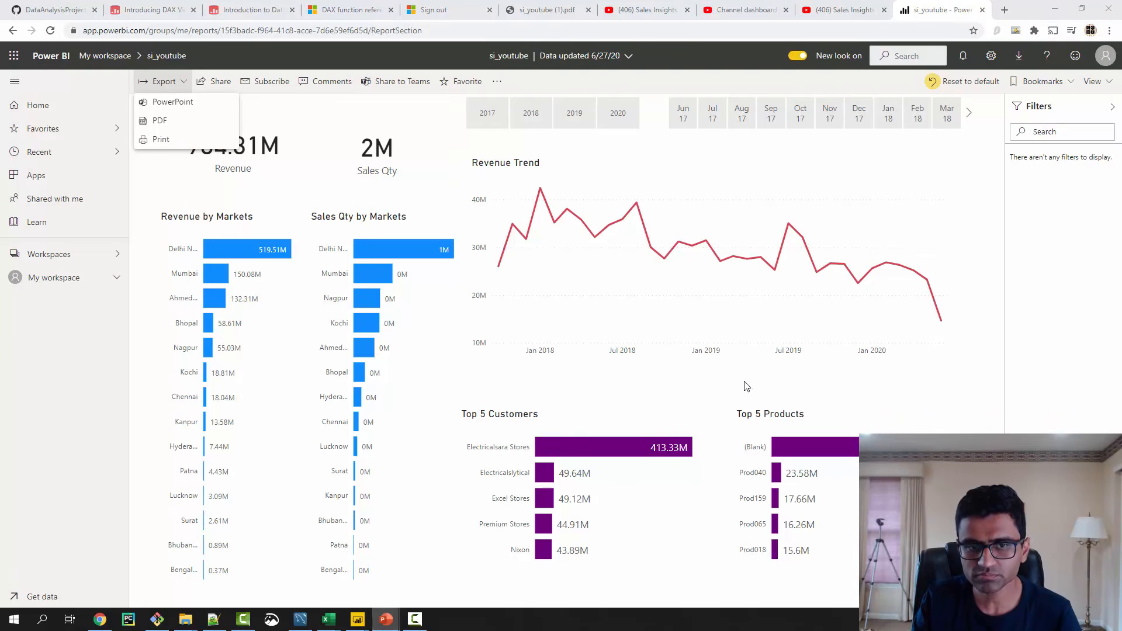
click(118, 127)
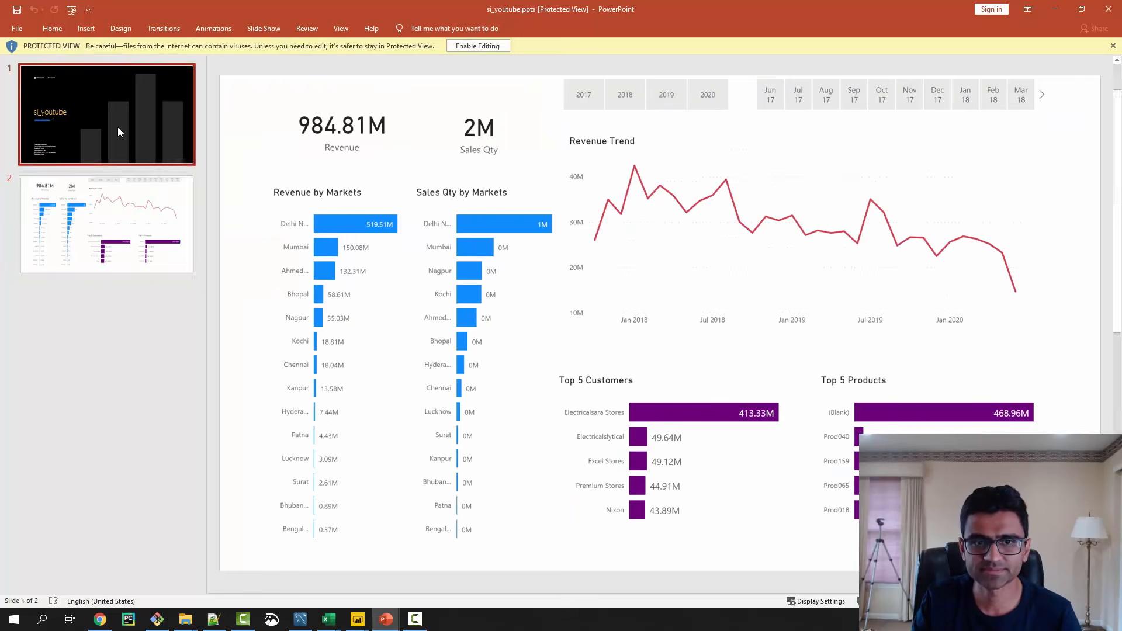
- View the dashboard slide of si_youtube.pptx, enable editing of the presentation, and switch back to the browser
click(113, 240)
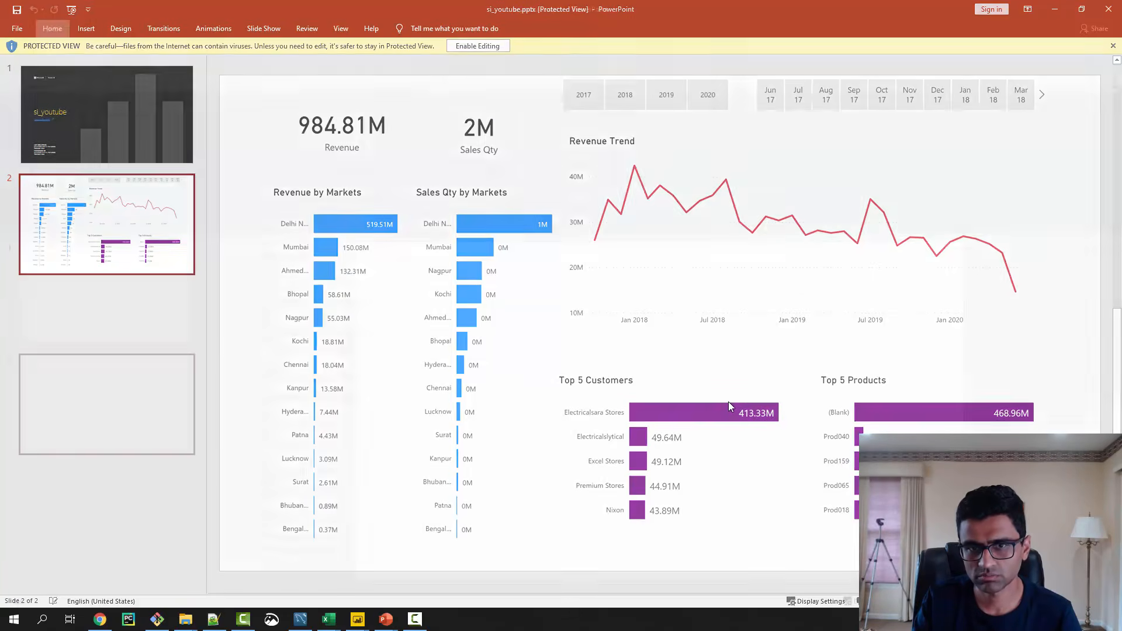
click(478, 45)
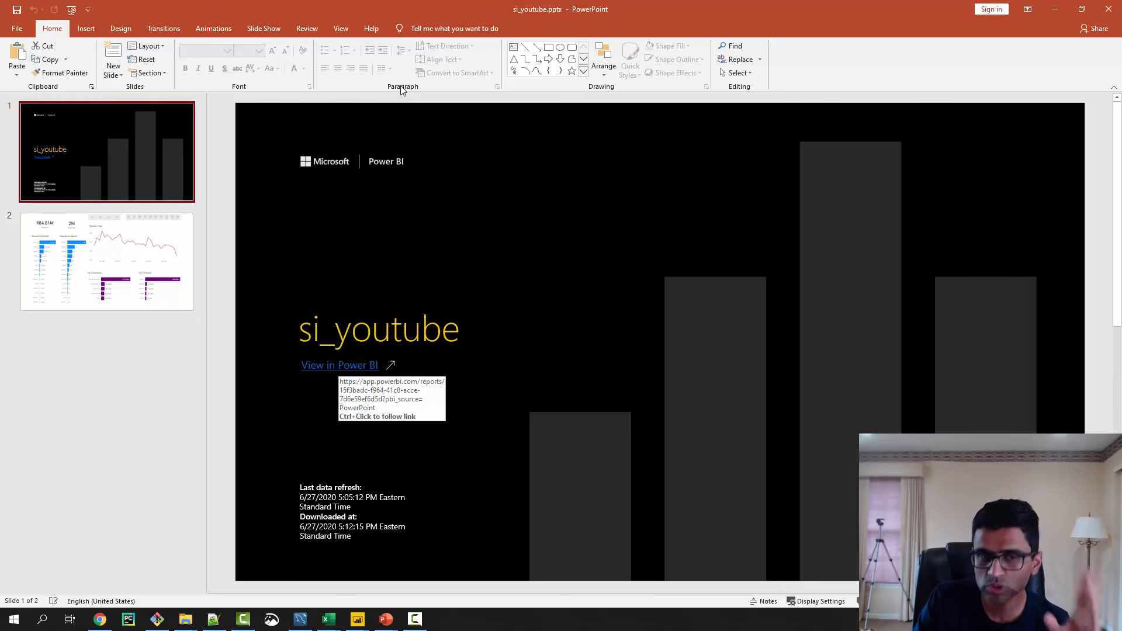
key(alt+Tab)
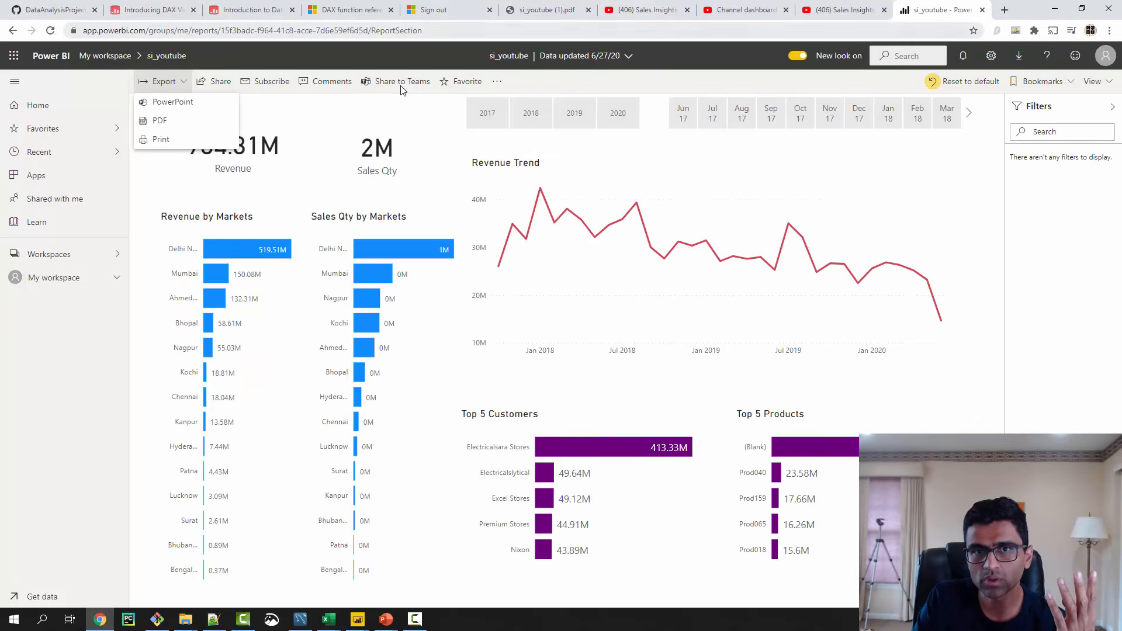
- Review the exported si_youtube (1).pdf, and return to the published report with its export options closed
key(ctrl+6)
scroll(400, 89, down, 3)
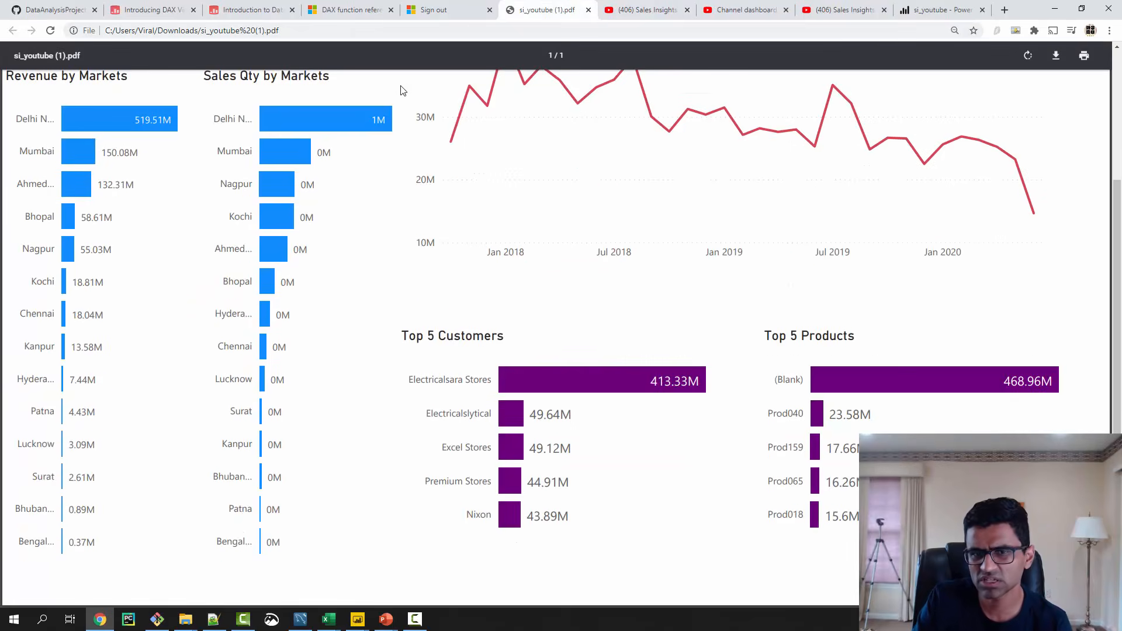
scroll(400, 90, up, 3)
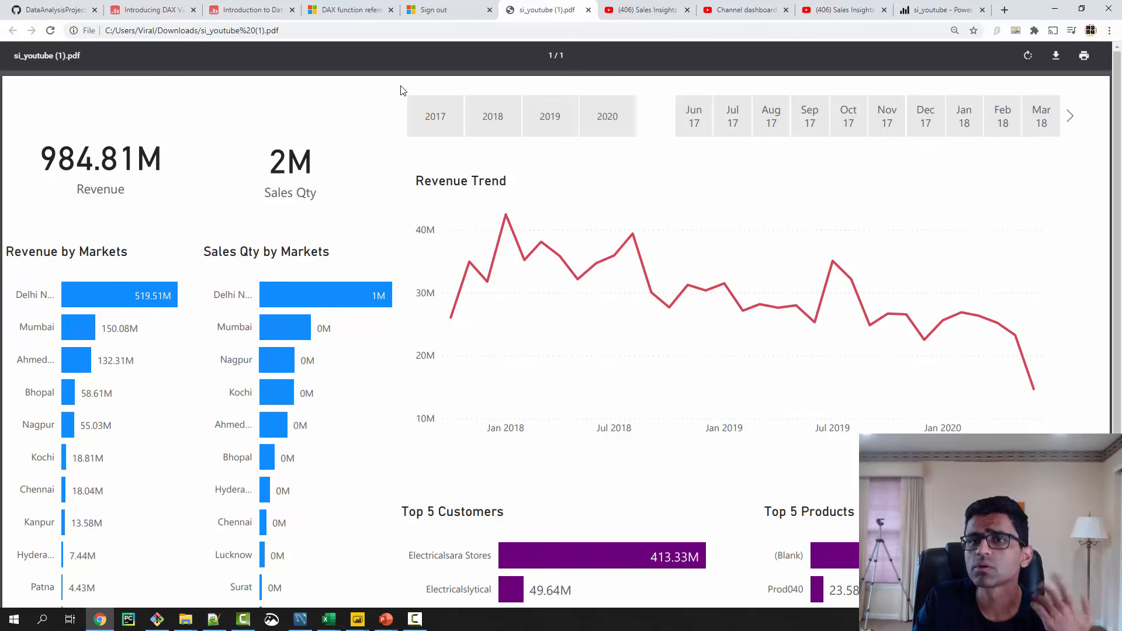
key(ctrl+9)
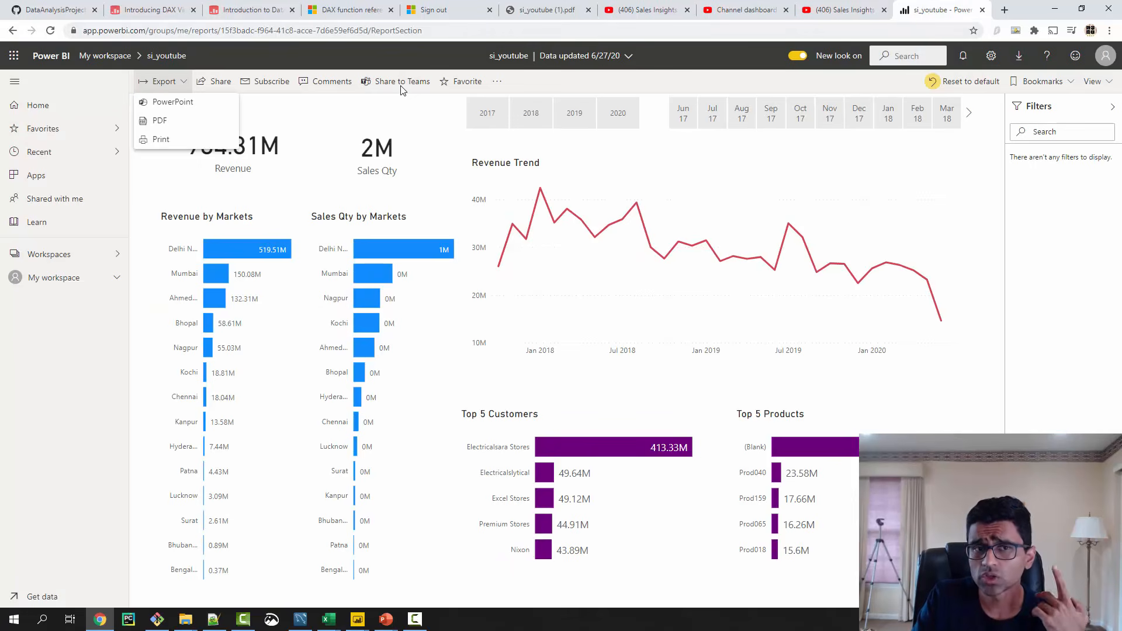
key(Escape)
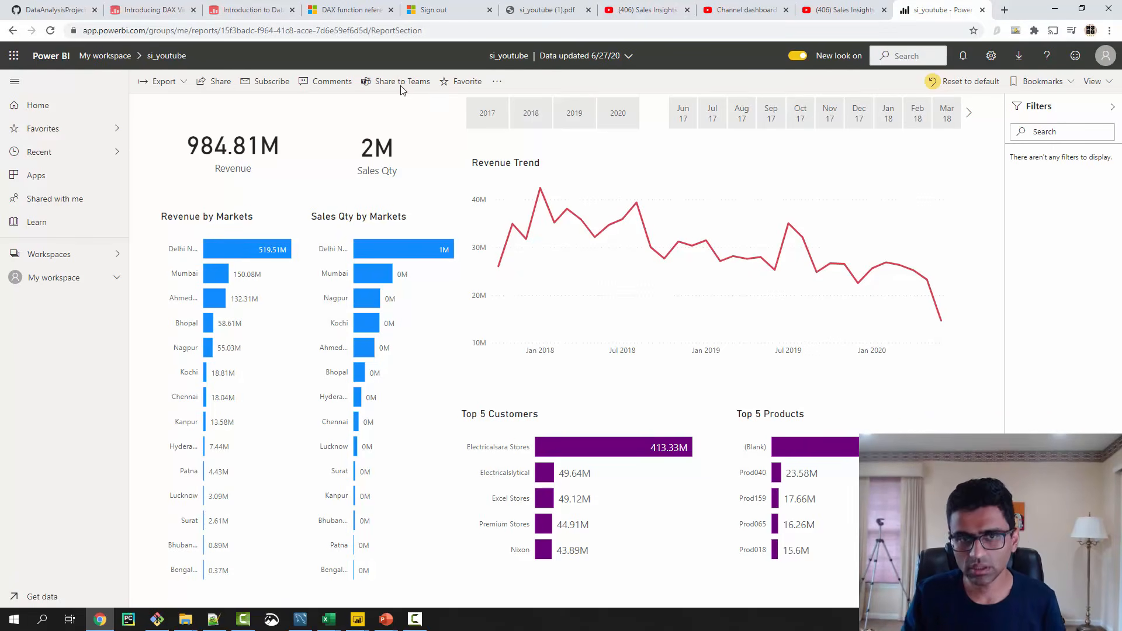
- Filter the report to the Delhi NCR market and save the view as a personal bookmark named Delhi Sales Insights
click(247, 249)
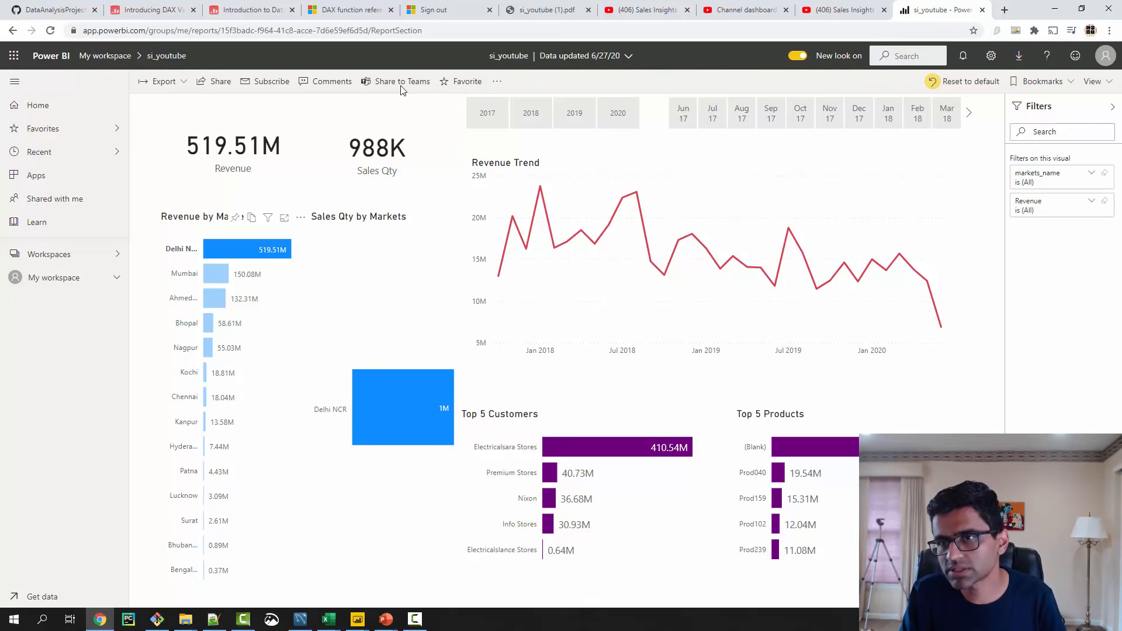
click(1042, 81)
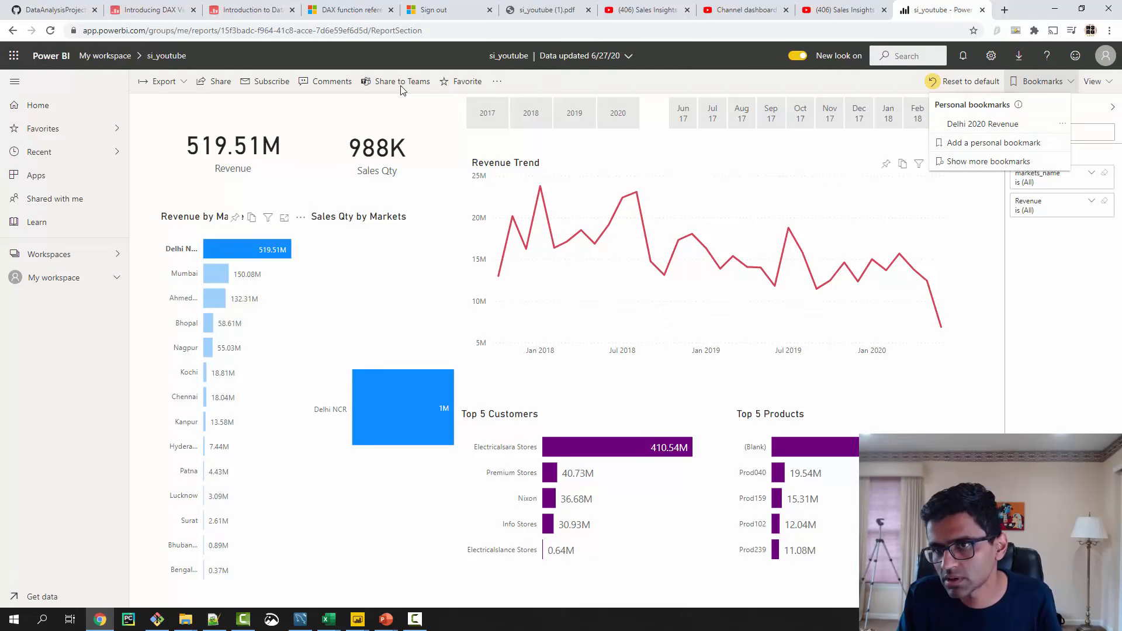
click(970, 142)
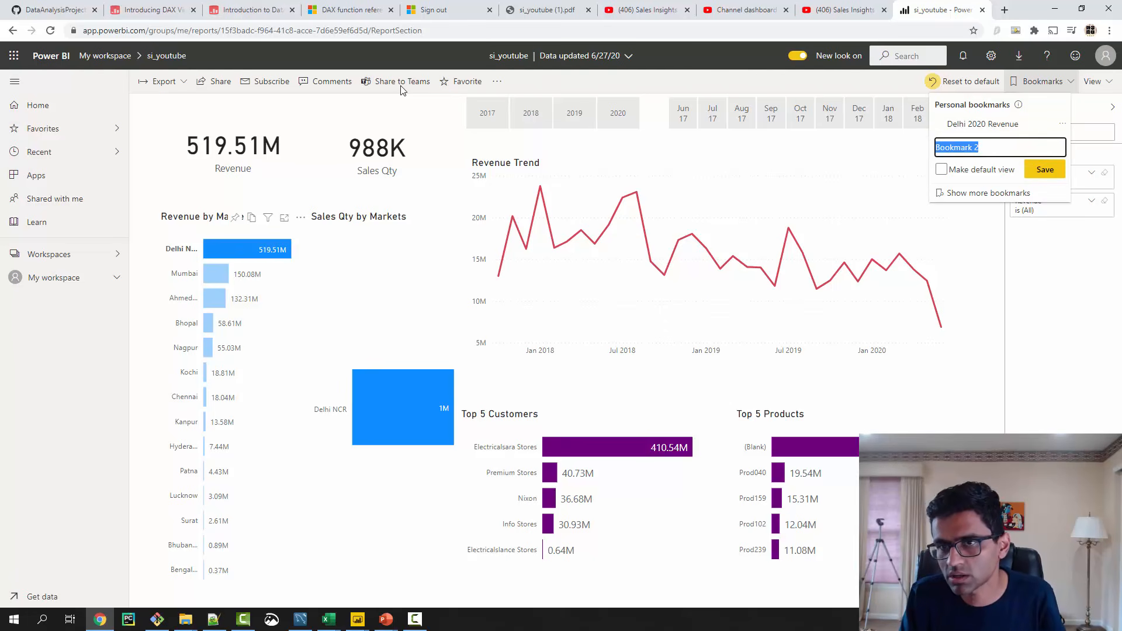
text(Delhi)
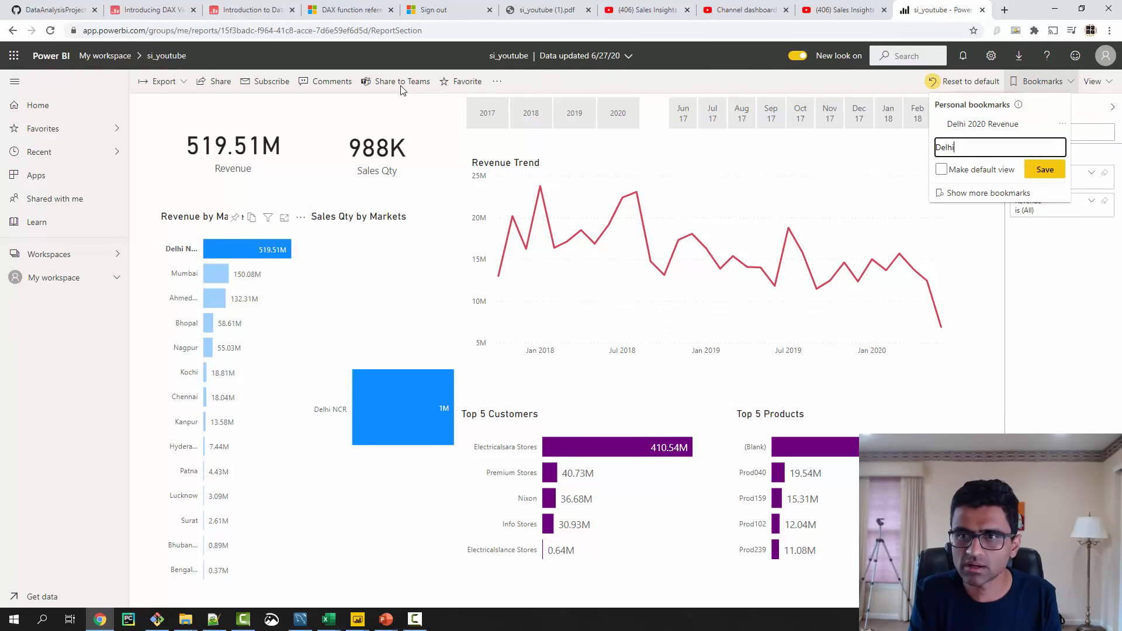
text( Sa)
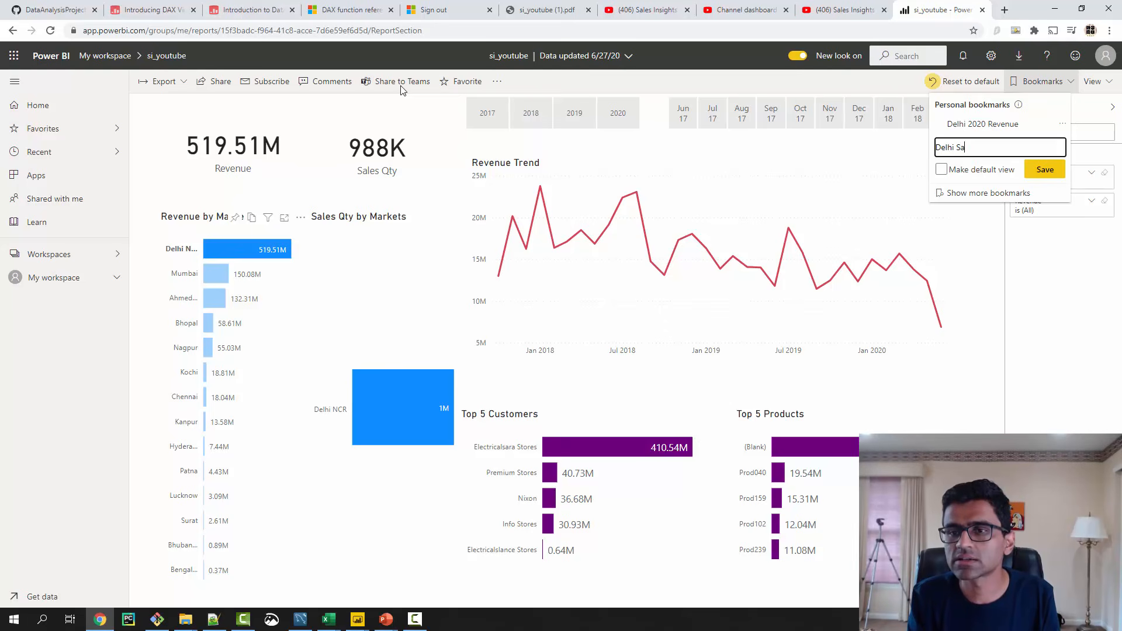
text(les Insights)
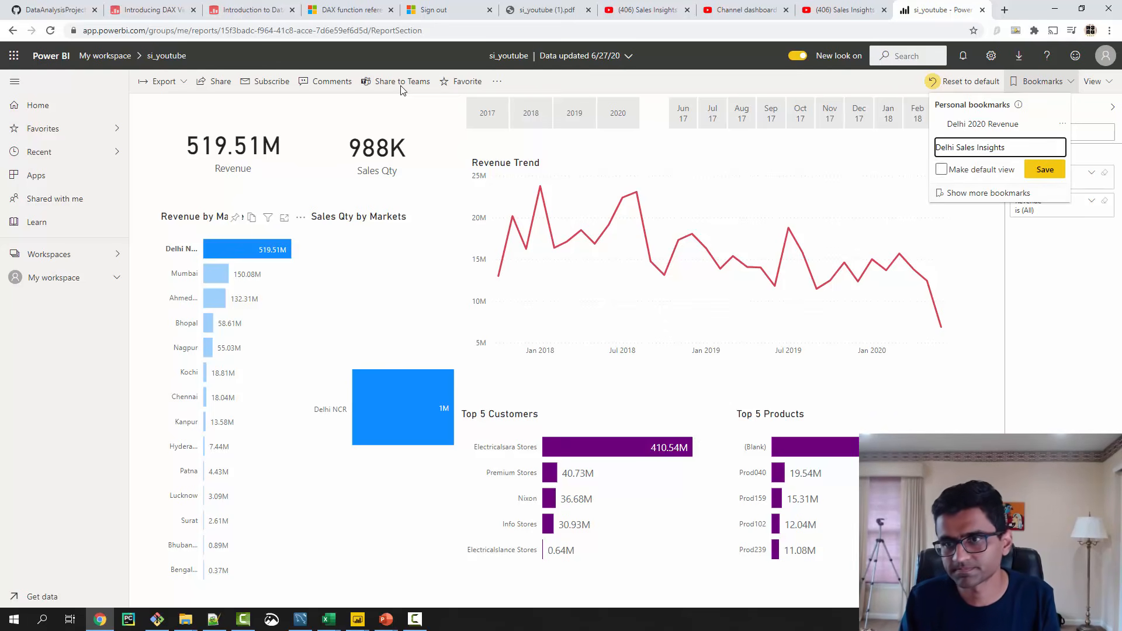
key(Return)
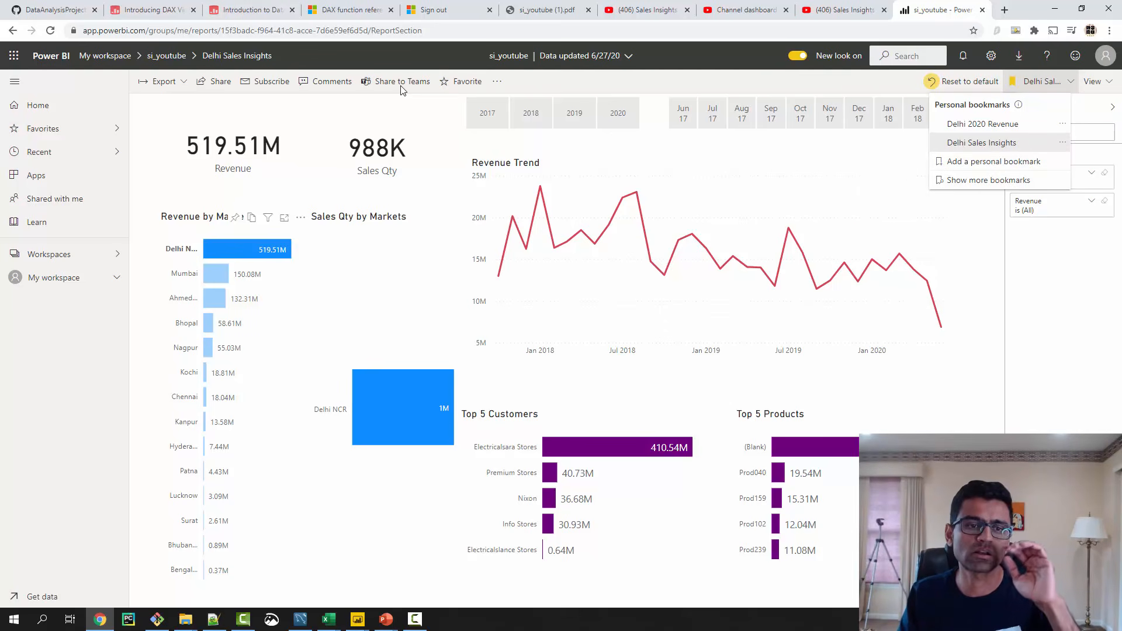
- Filter the report to the Mumbai market and save the view as a personal bookmark named Mumbai Sales Insights
click(216, 274)
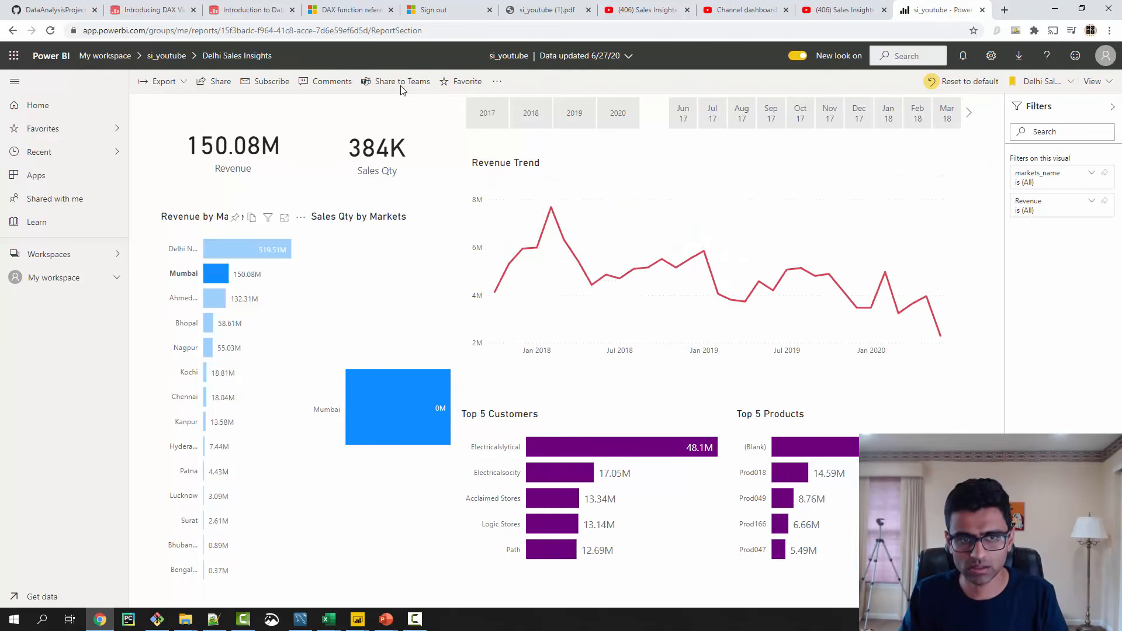
click(1042, 81)
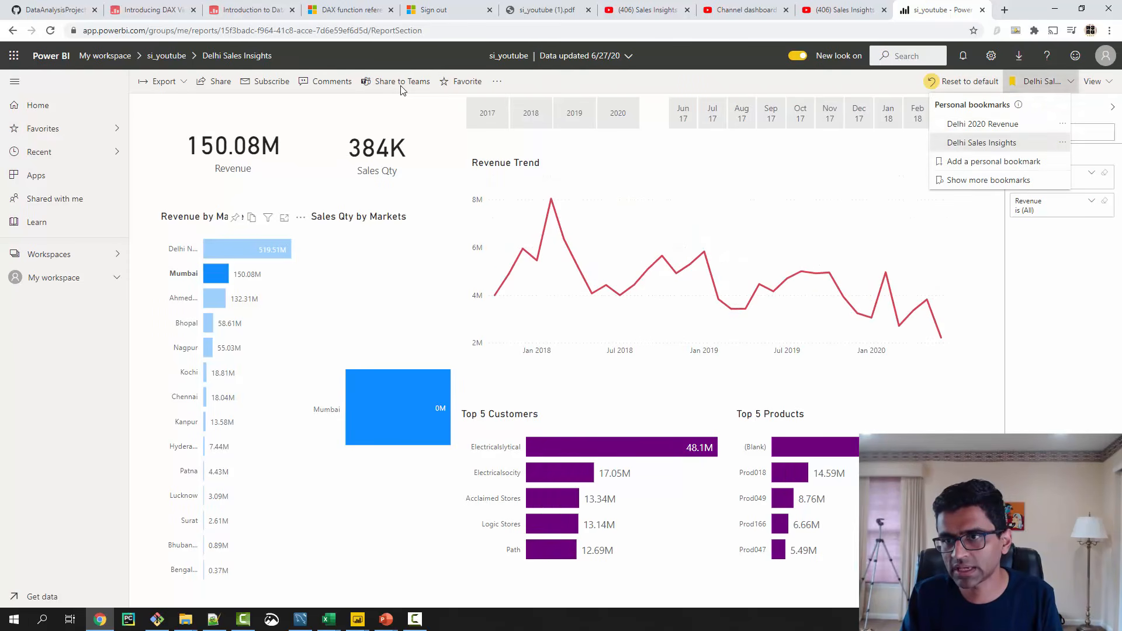
click(993, 162)
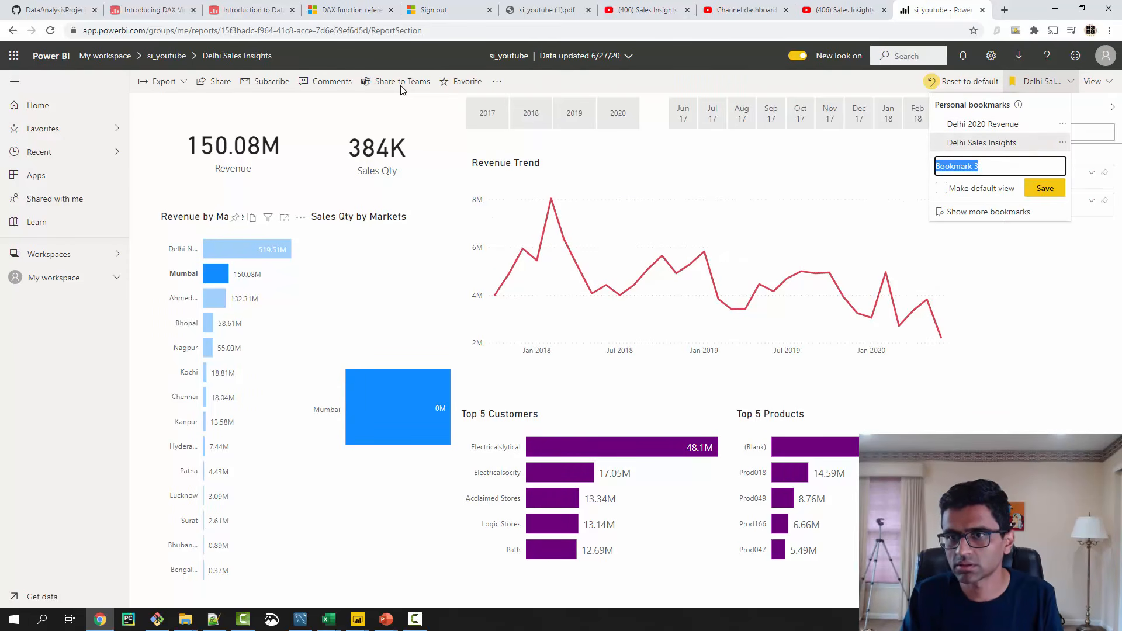
text(Mumbai S)
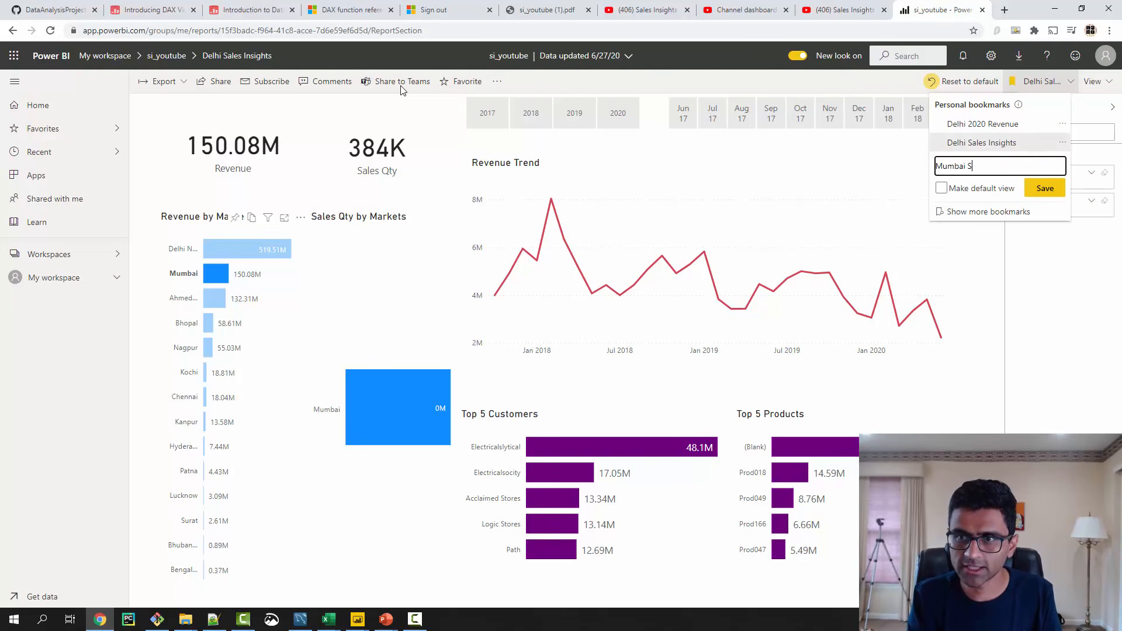
text(ales Insights)
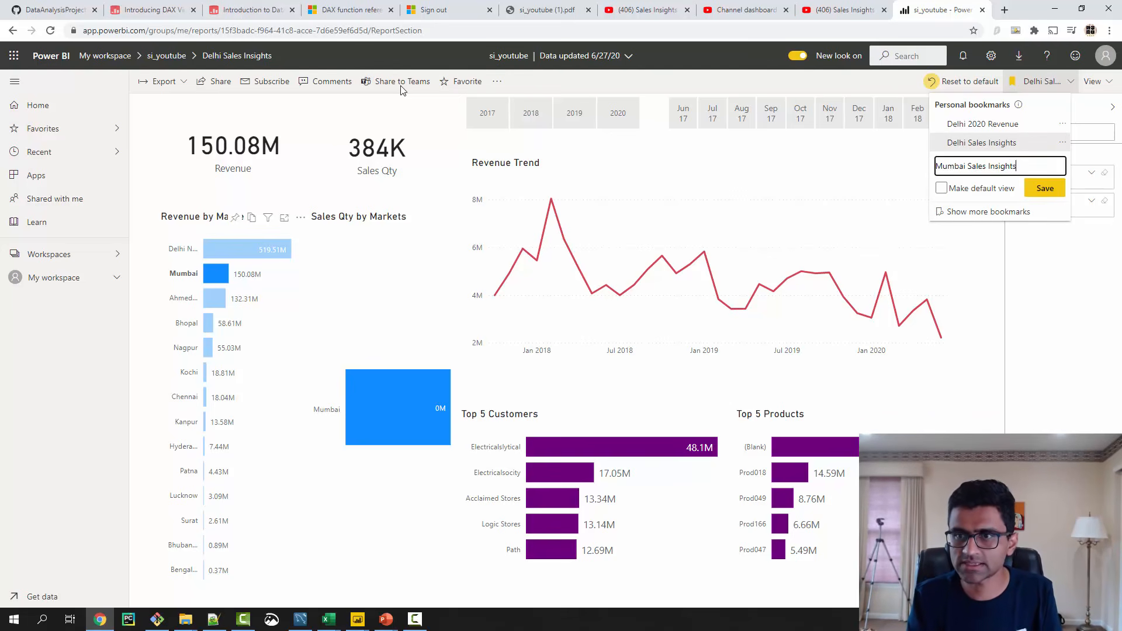
key(Return)
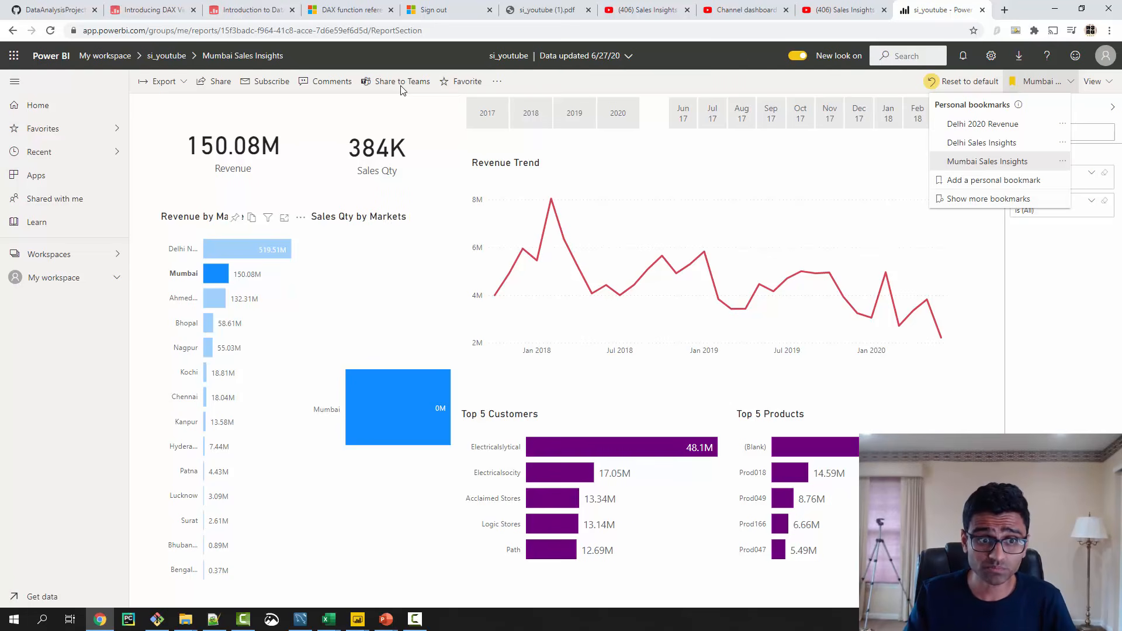
- Clear the market selection, show the Delhi Sales Insights and Mumbai Sales Insights bookmarks in turn, and clear the selection again
click(401, 88)
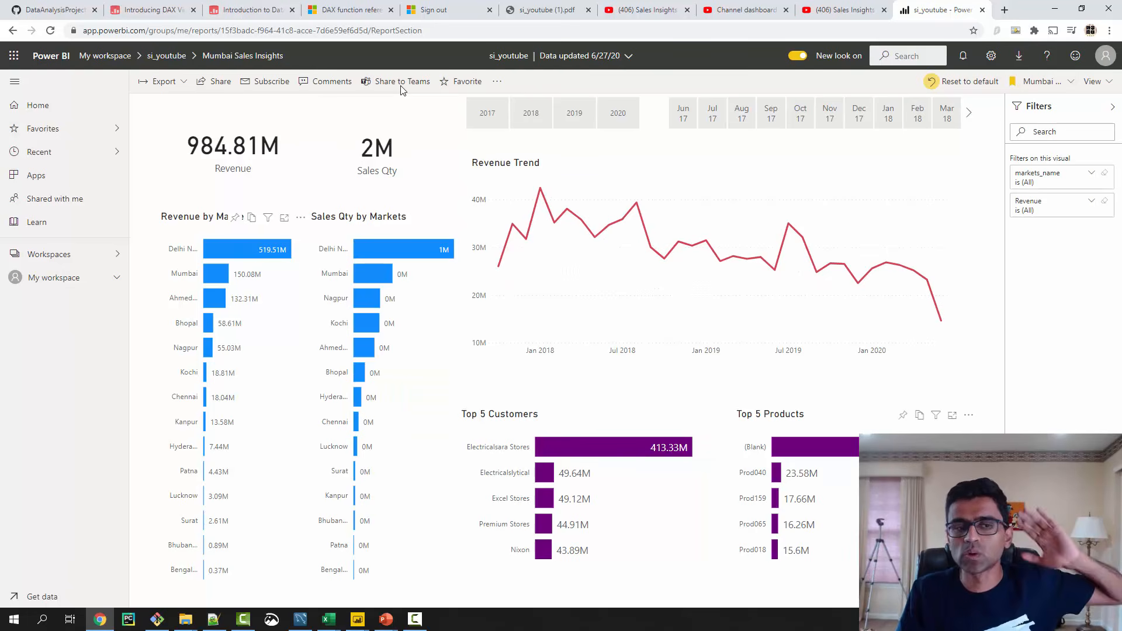
click(1041, 82)
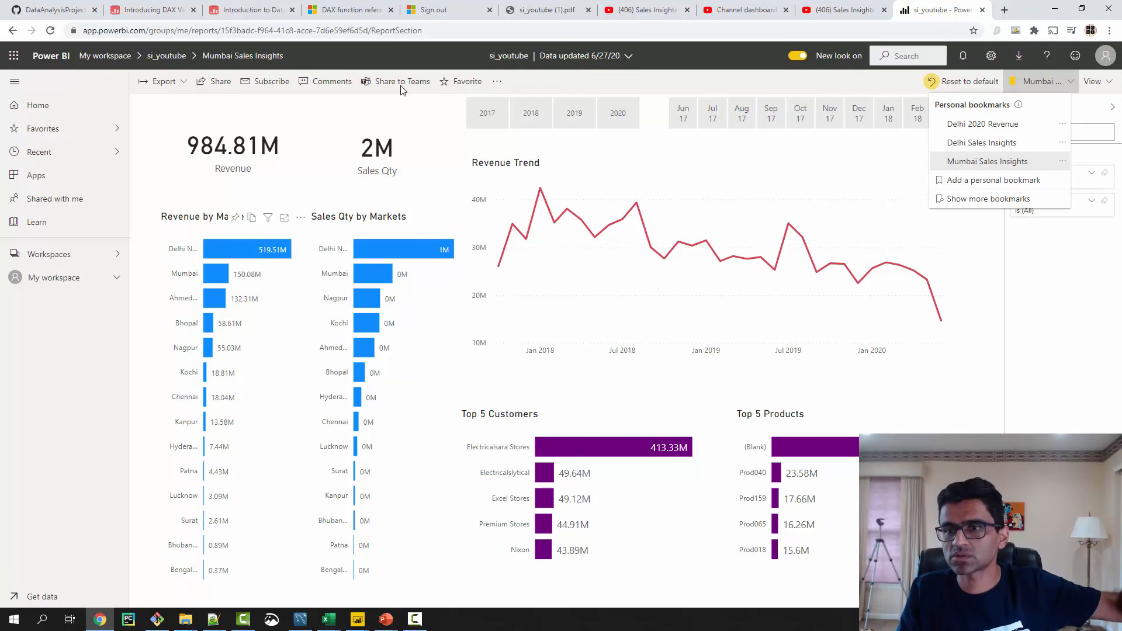
click(982, 142)
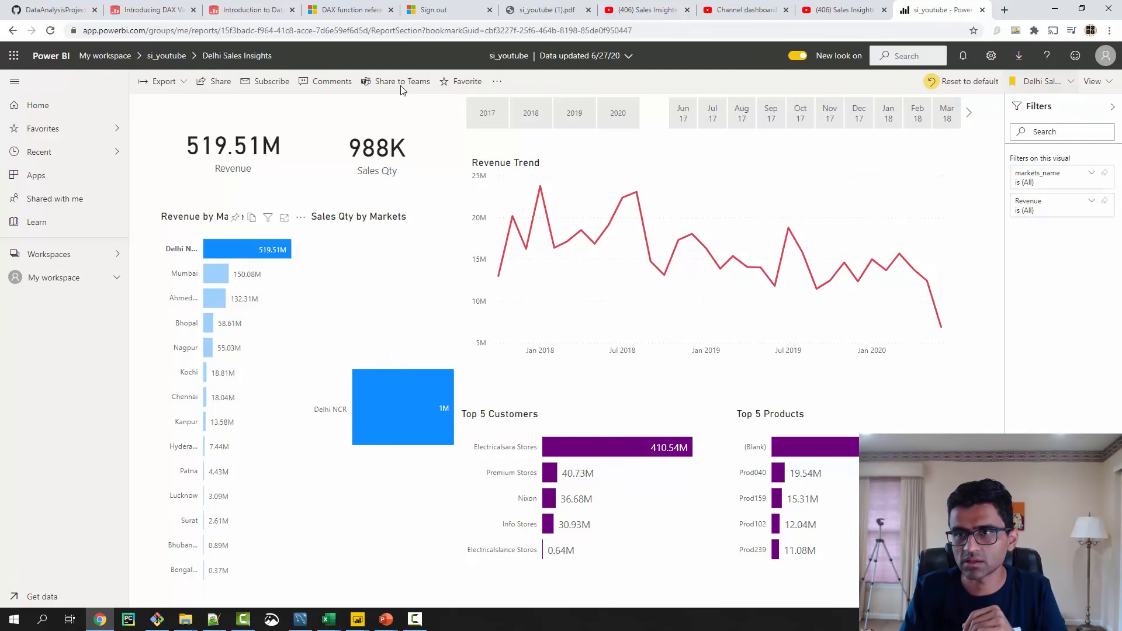
click(1041, 82)
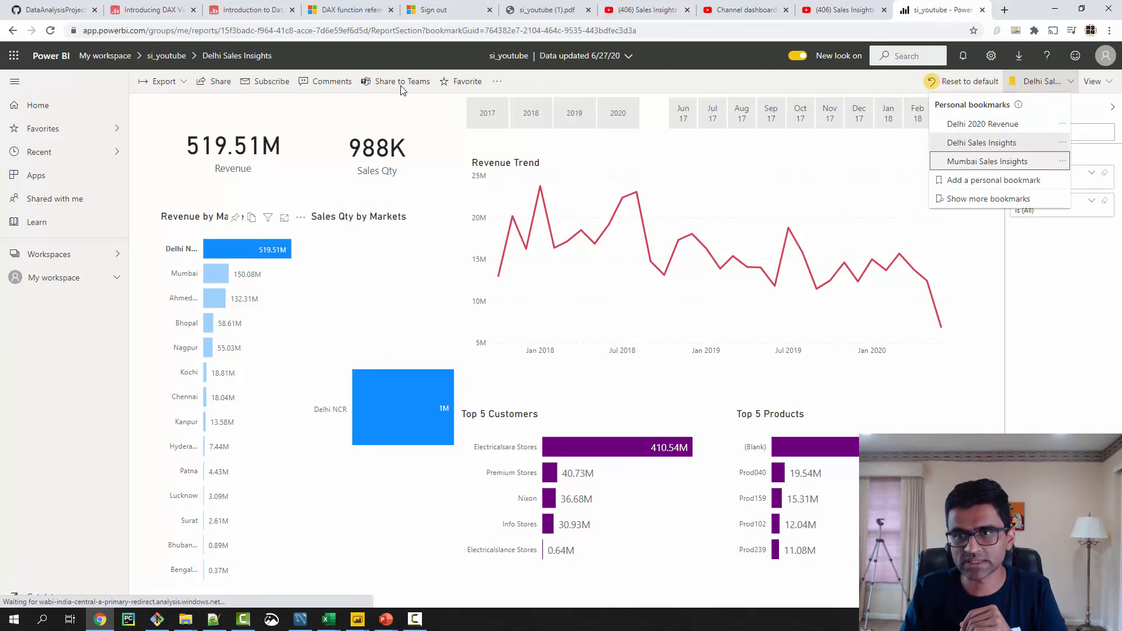
click(988, 161)
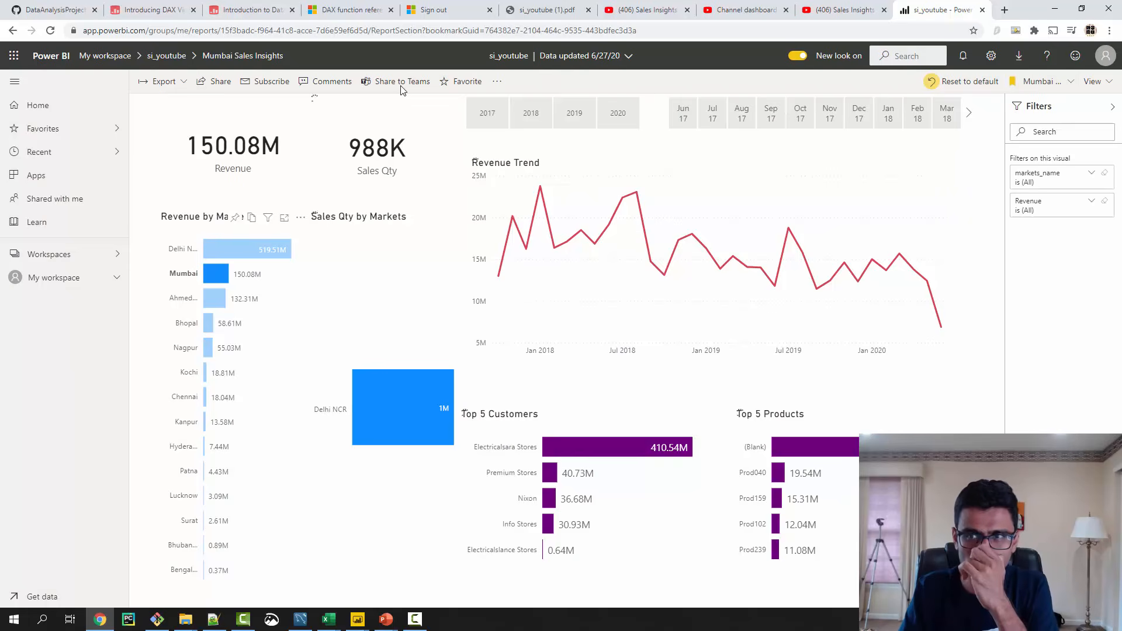
click(219, 274)
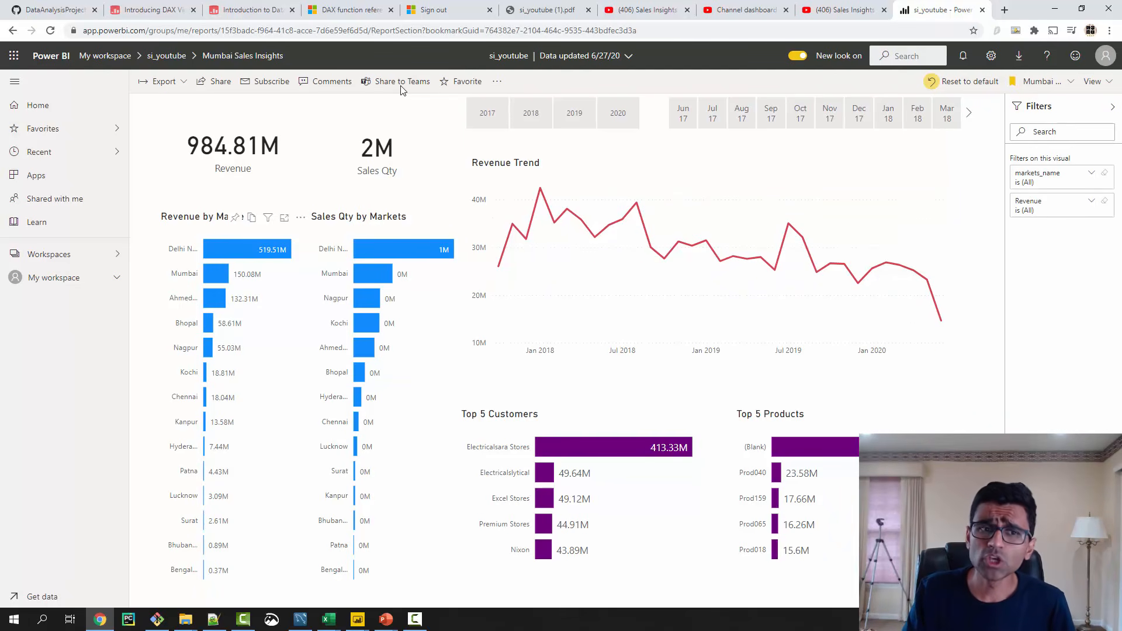
- Try to share the published report, and dismiss the Power BI Pro upgrade offer
click(215, 81)
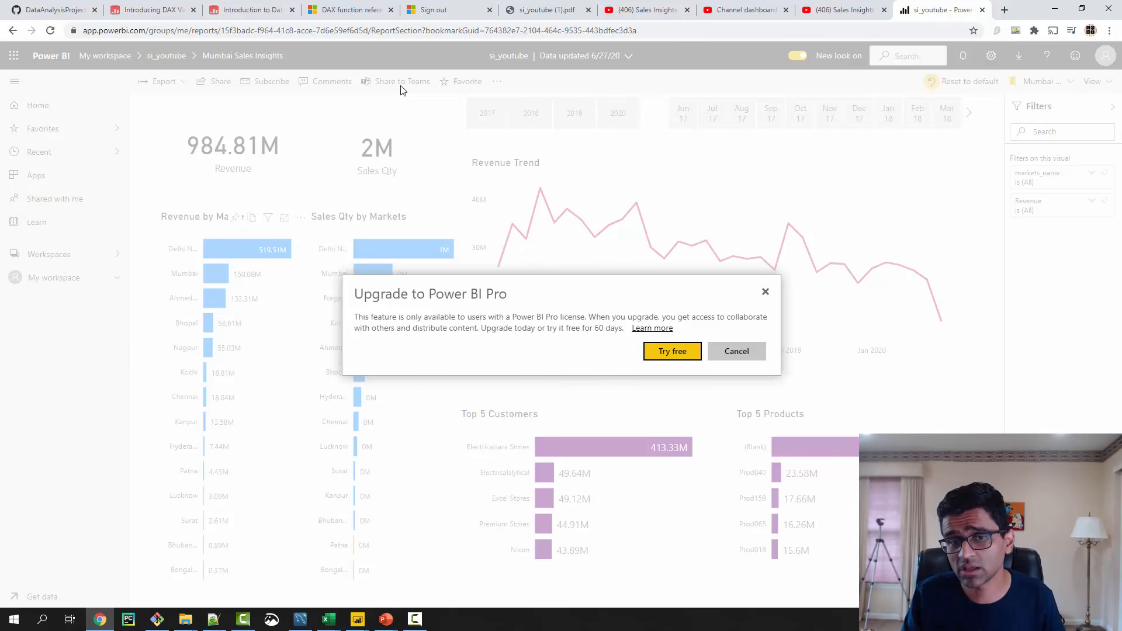
key(Escape)
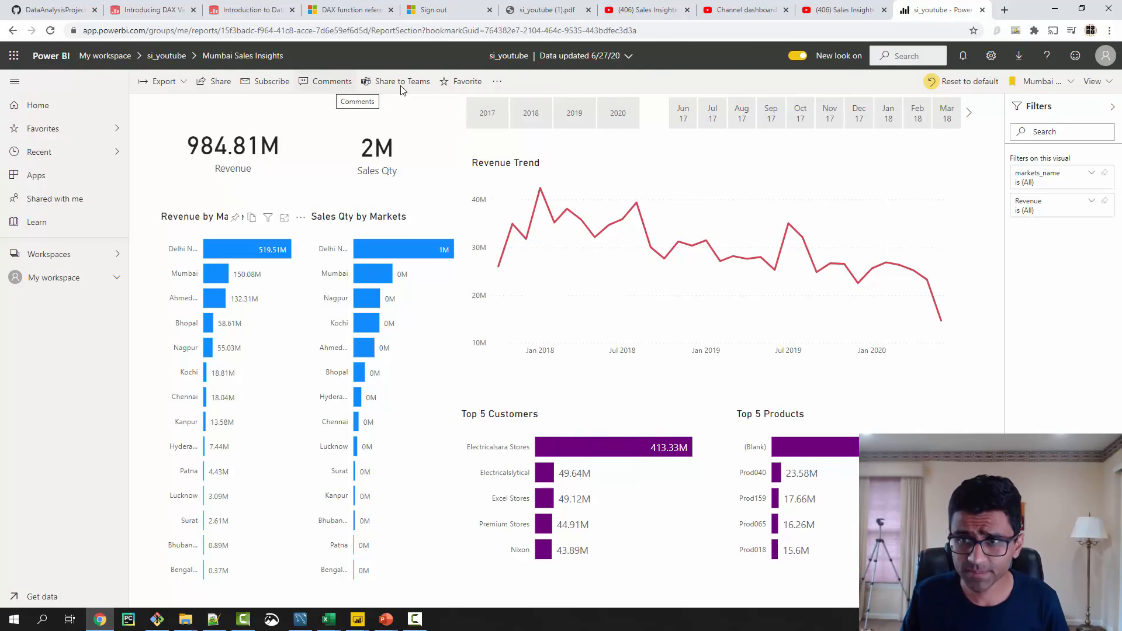
- Post the comment "Can I have a pie chart of top 5 customers" on the report, and close the comments
click(402, 88)
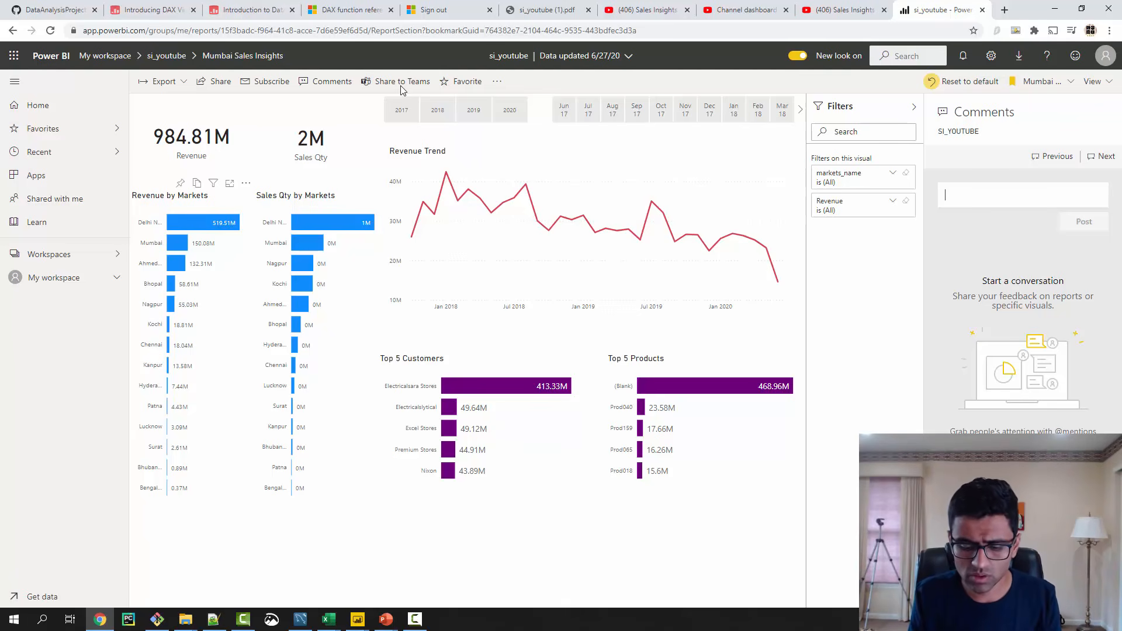
text(Can I have a pie c)
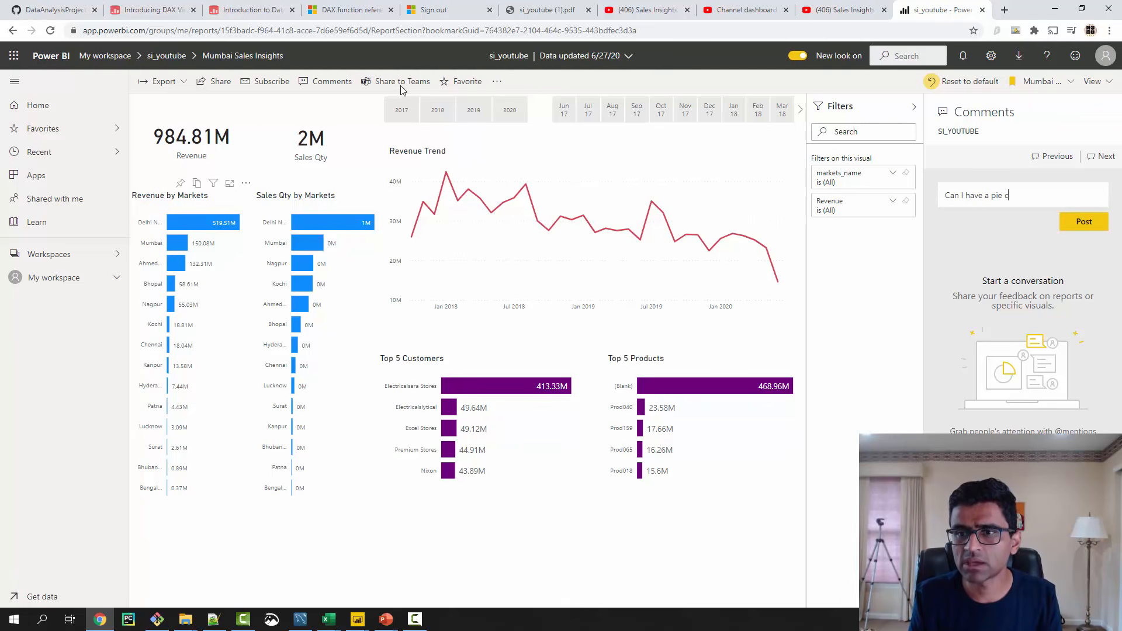
text(hart of top )
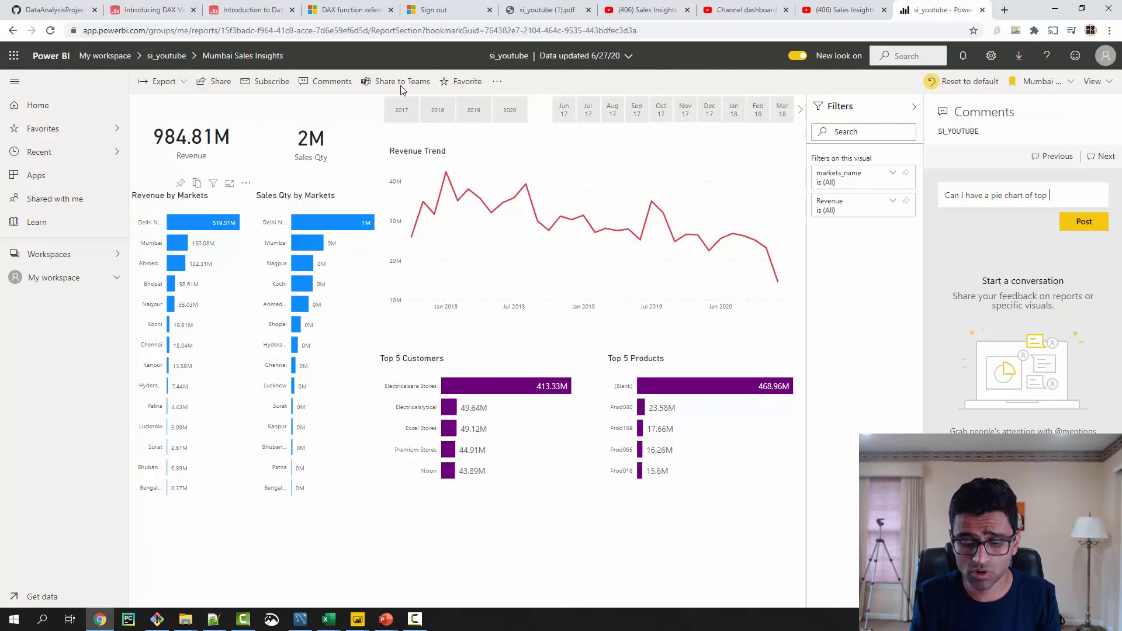
text(5 customers)
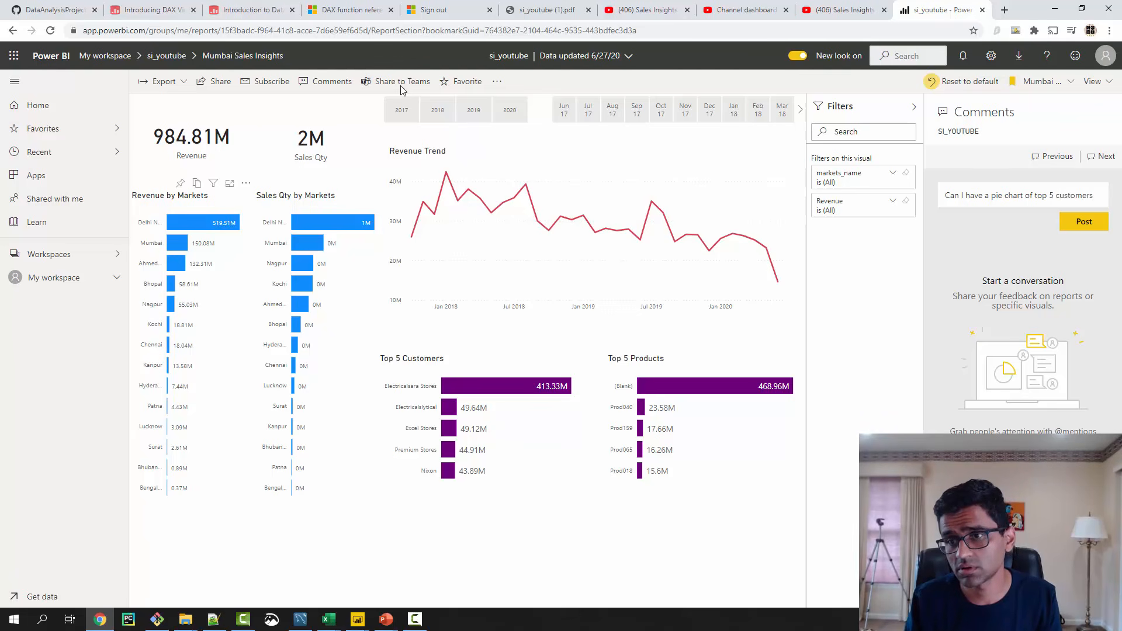
key(Return)
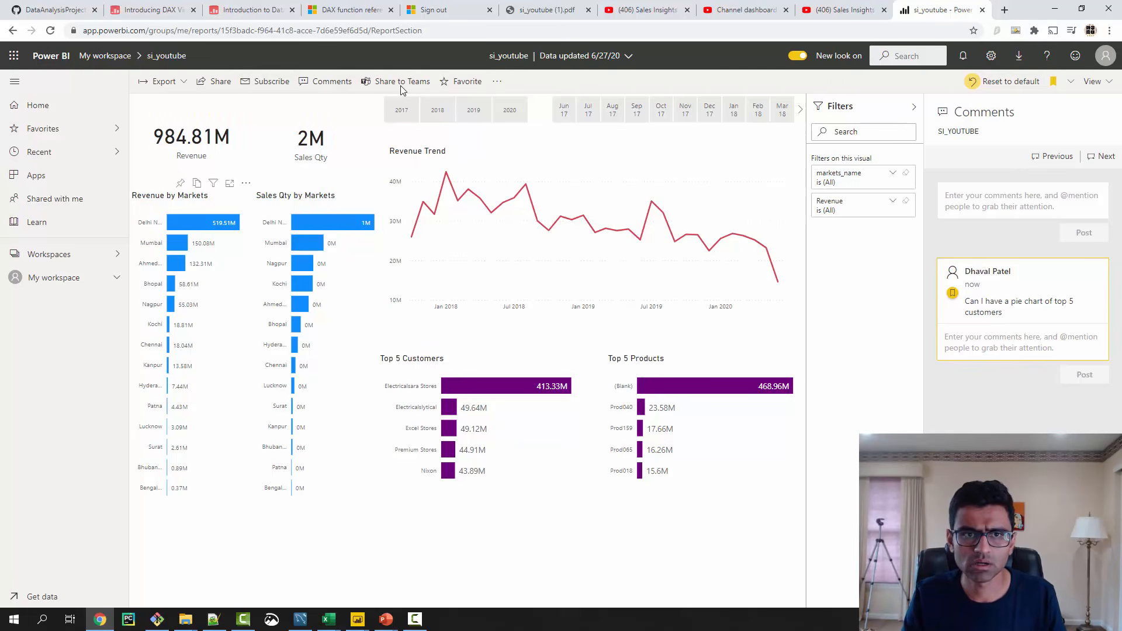
click(325, 82)
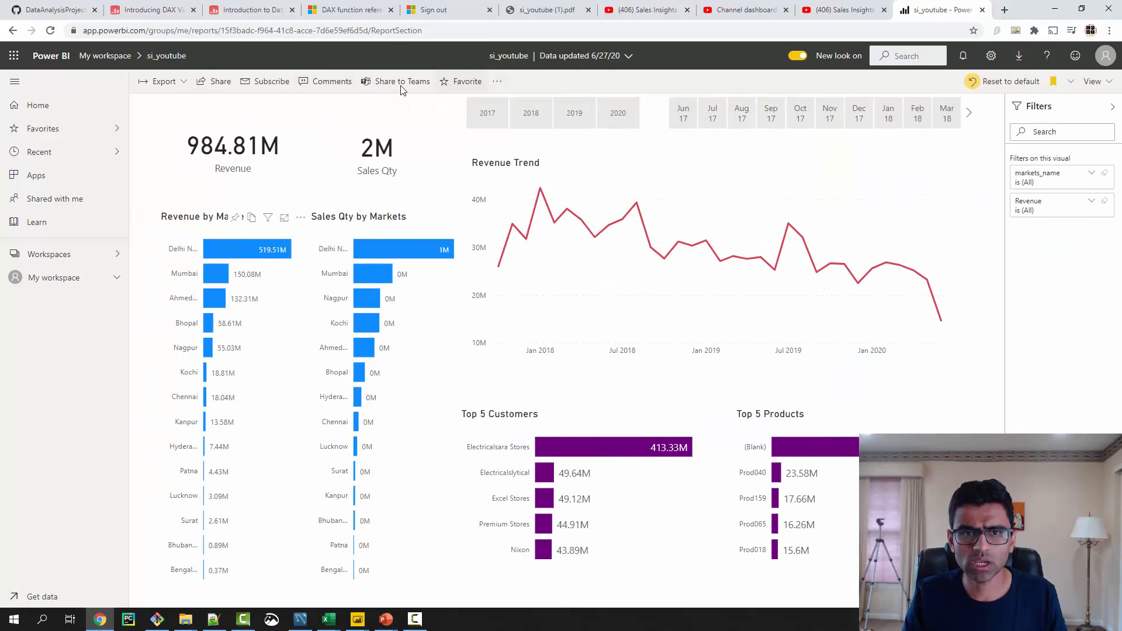
- Look through the report's additional options without choosing any of them
click(497, 81)
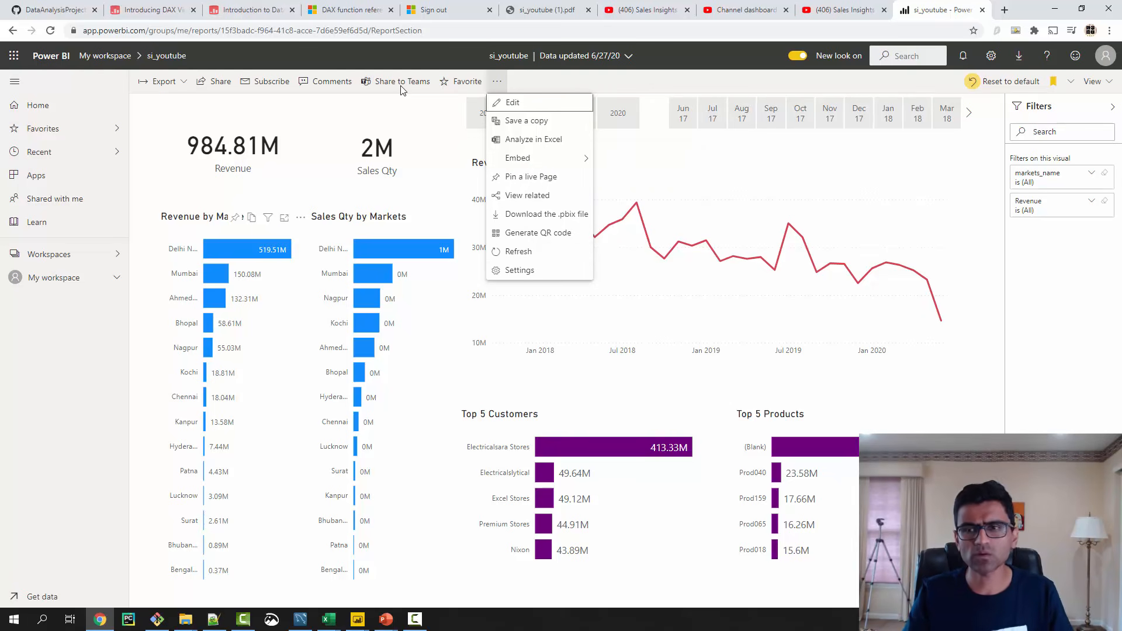
key(Escape)
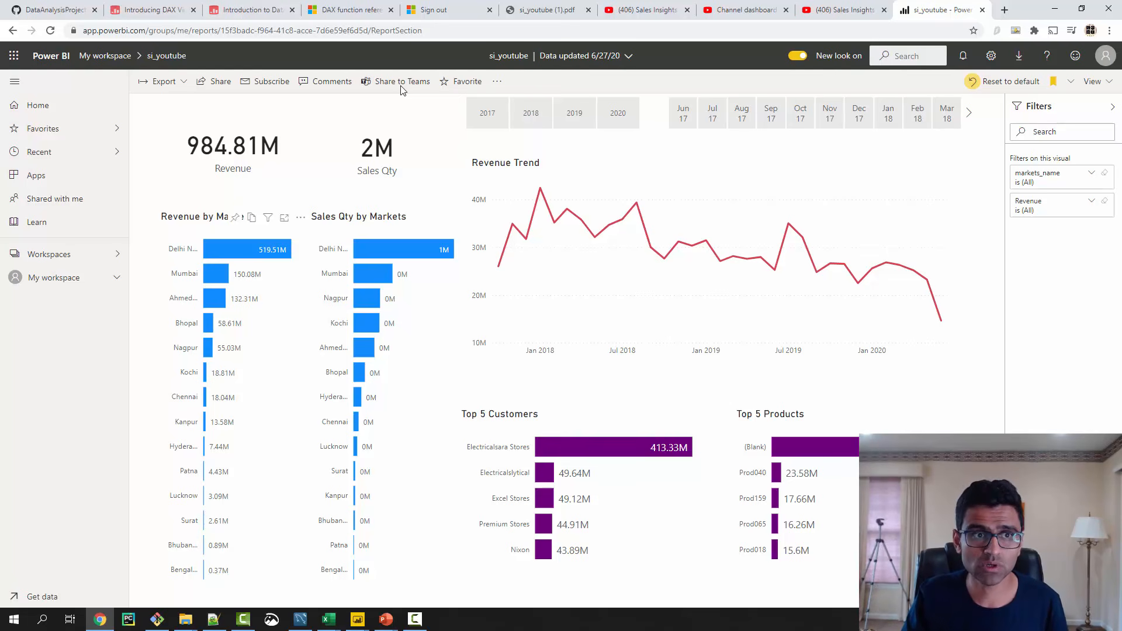
- View the reports and datasets in My workspace, and reopen the si_youtube report
click(49, 254)
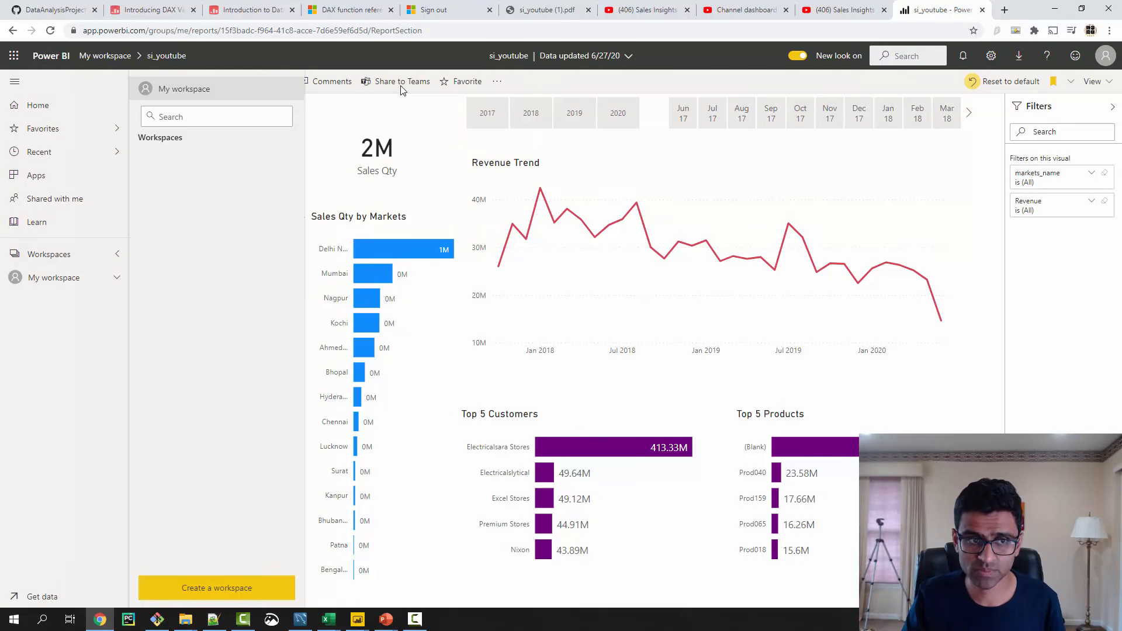
click(53, 277)
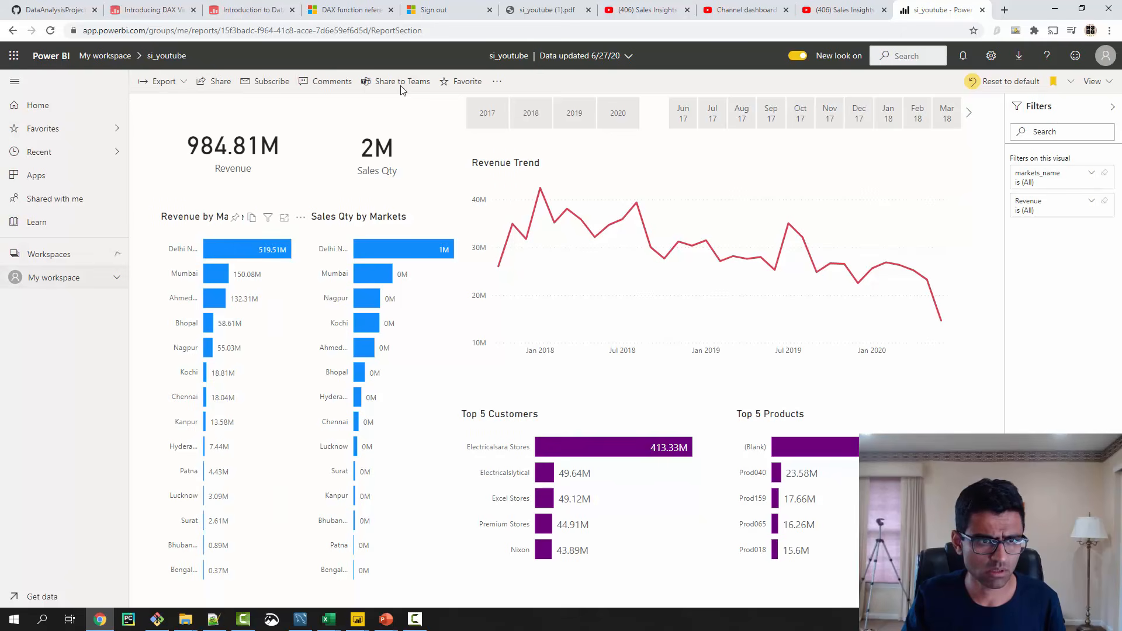
click(54, 278)
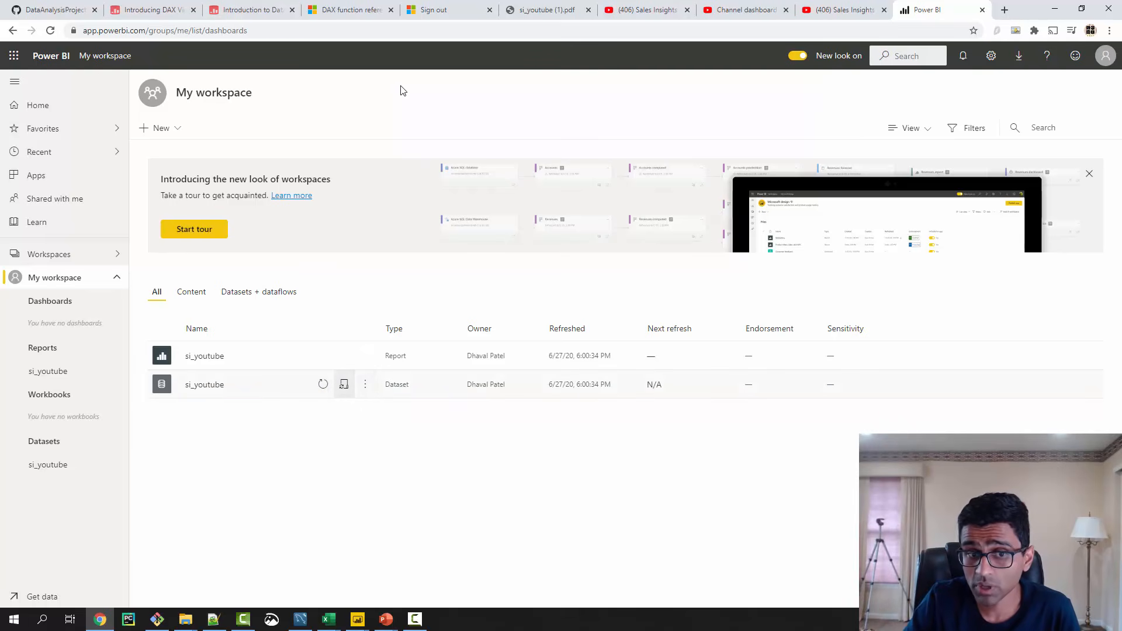
click(343, 384)
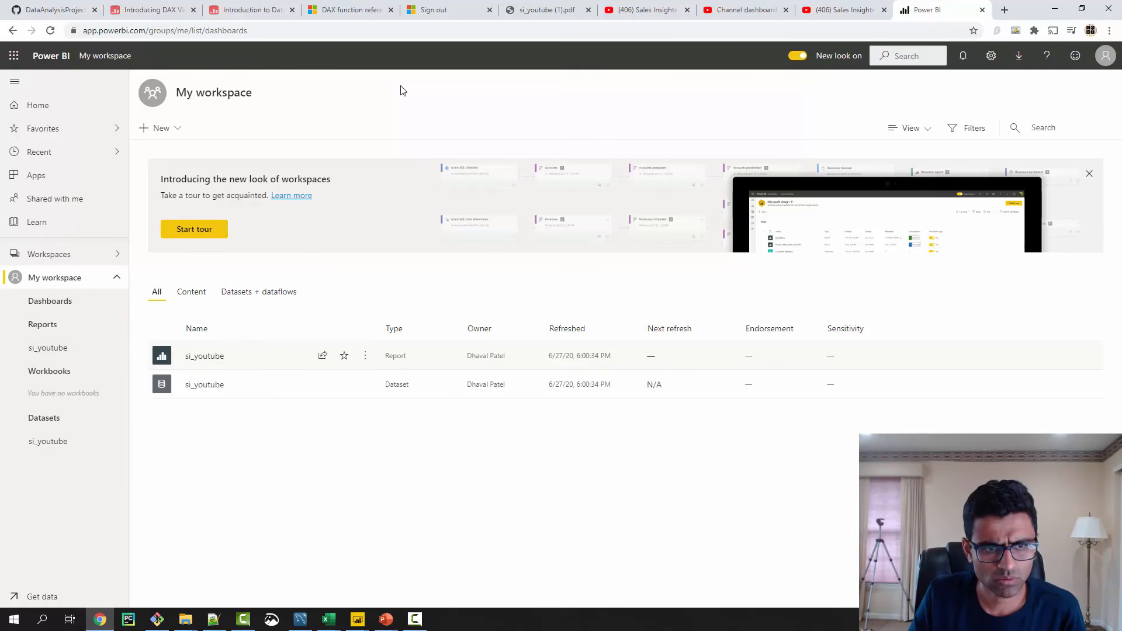
click(205, 356)
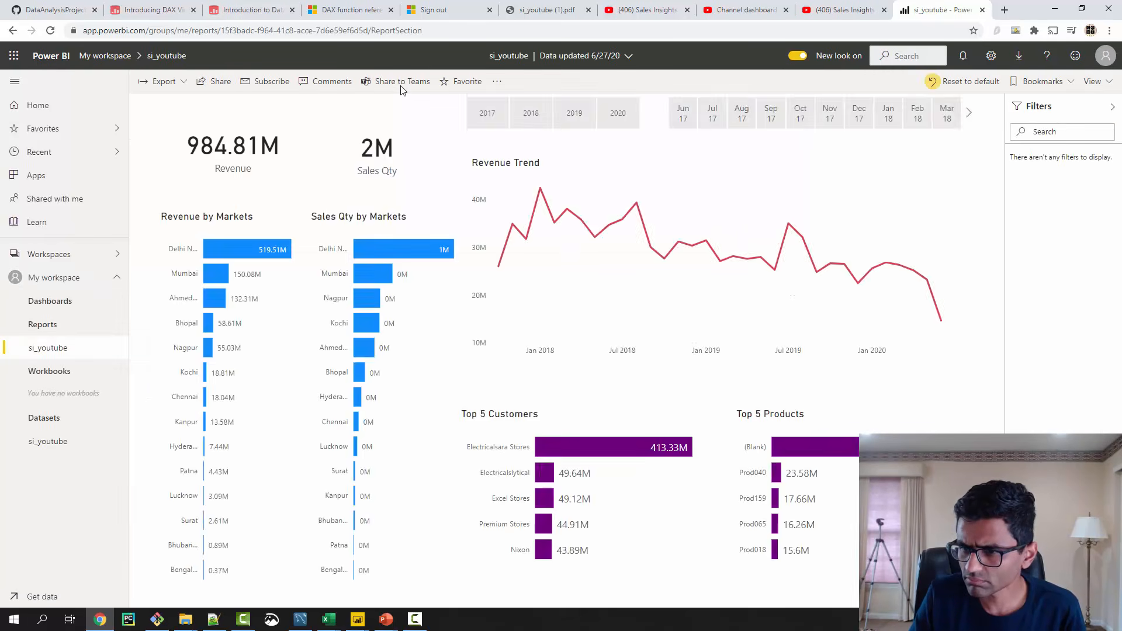
- Show the full list of personal and report bookmarks, and open the si_youtube report for editing
key(alt+Tab)
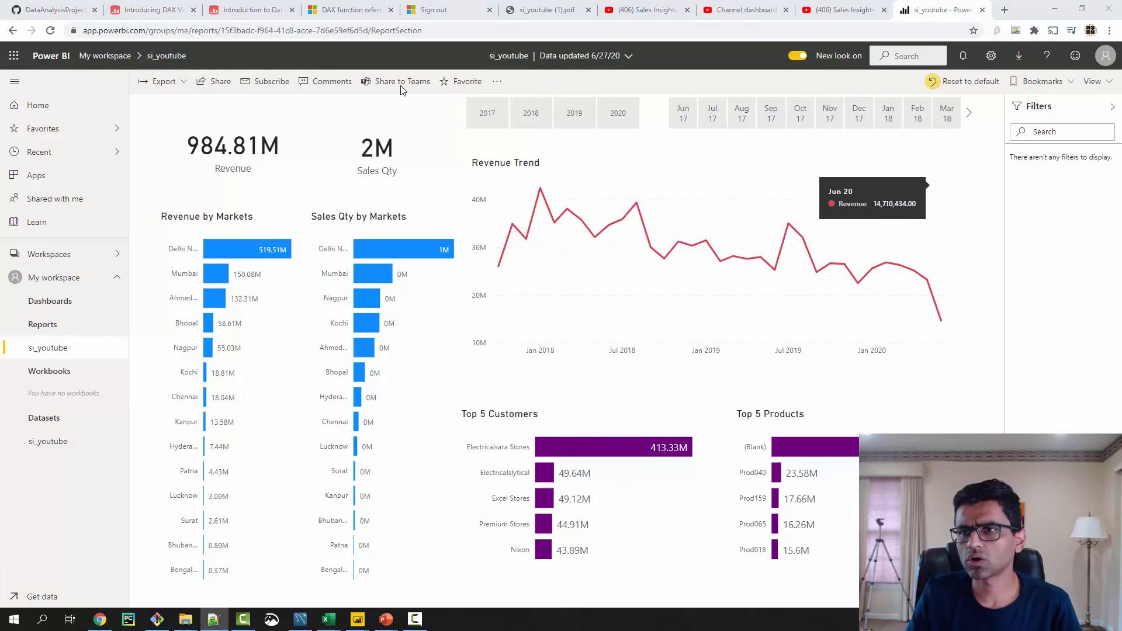
click(1097, 81)
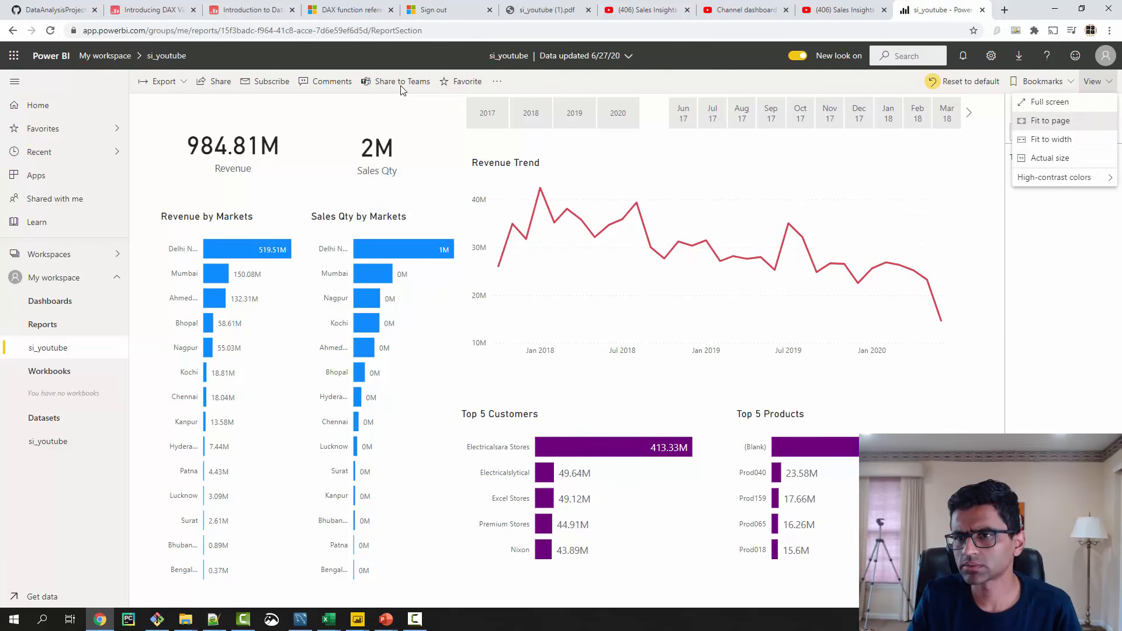
click(1043, 81)
click(1043, 82)
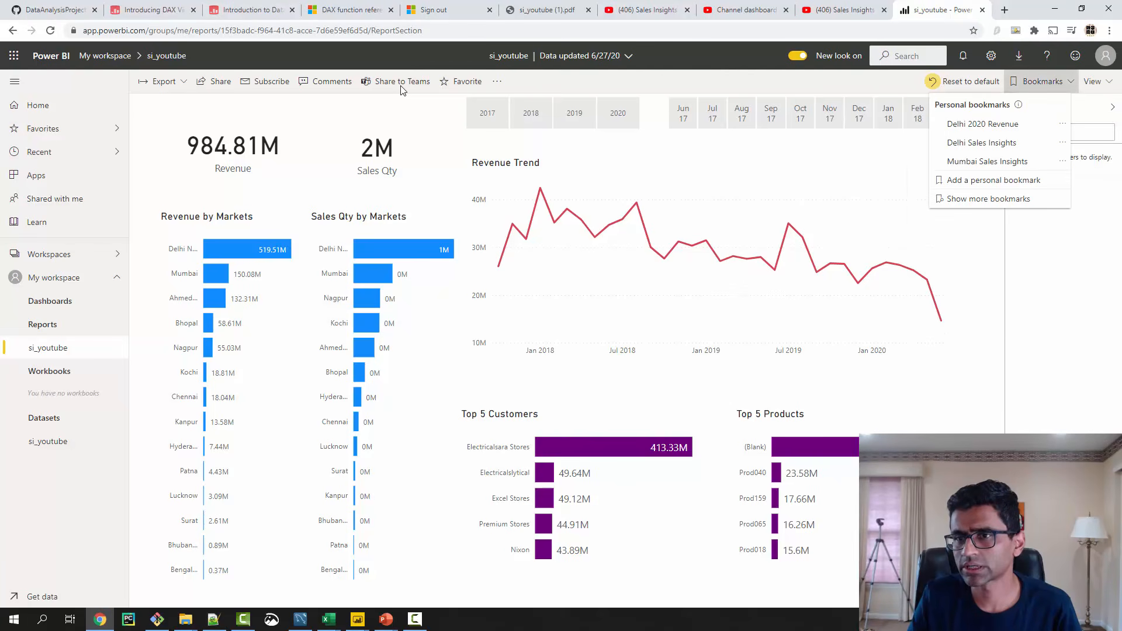
click(988, 199)
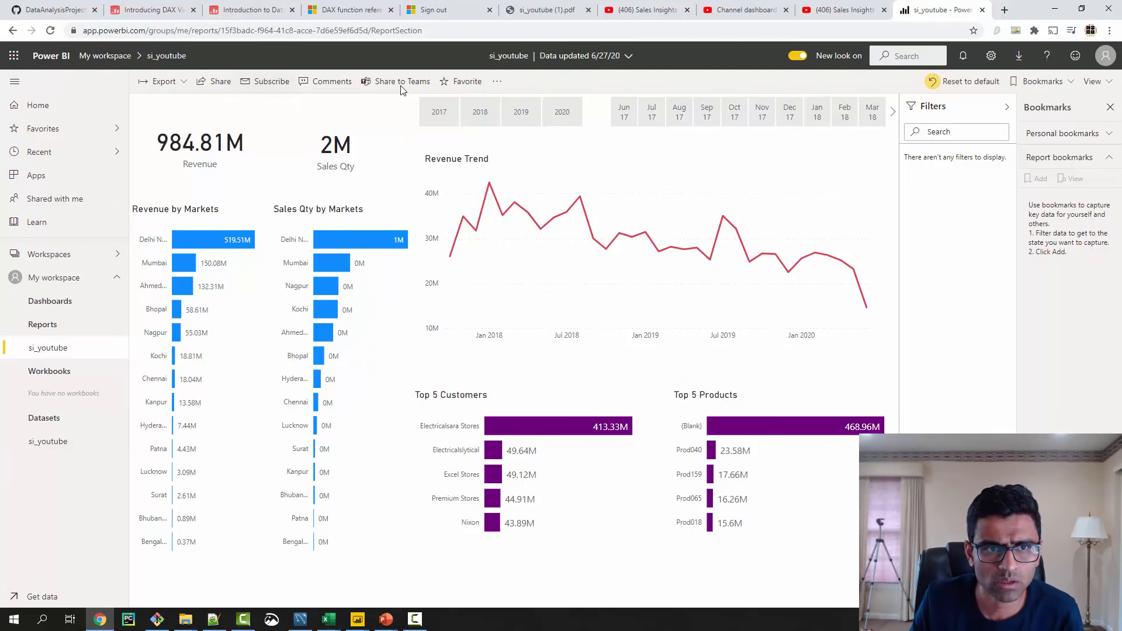
click(497, 81)
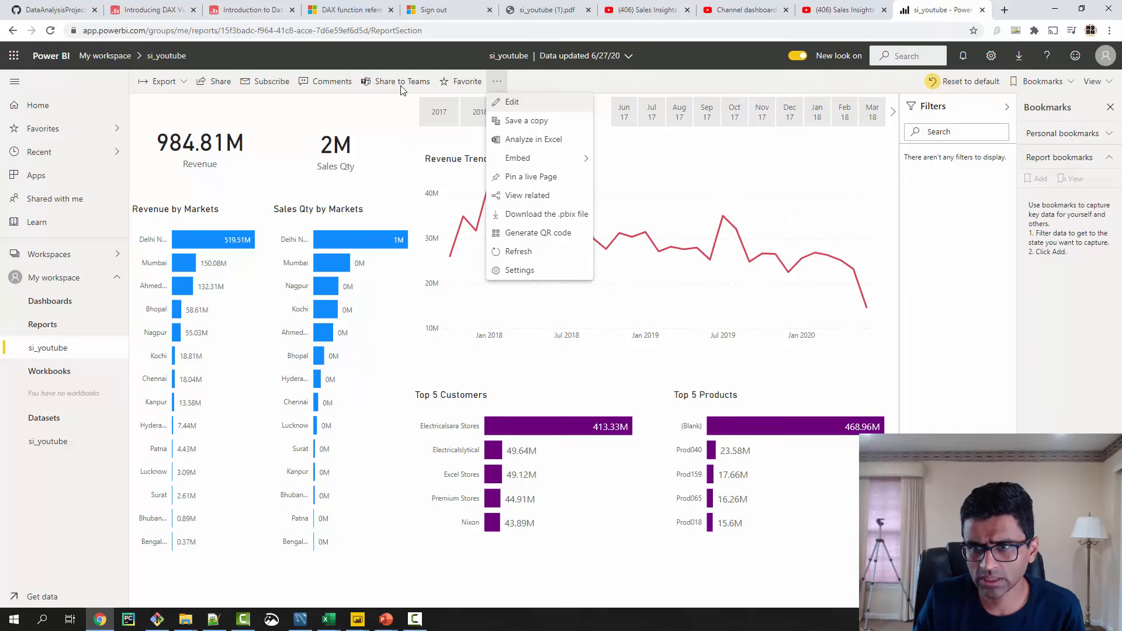
click(511, 102)
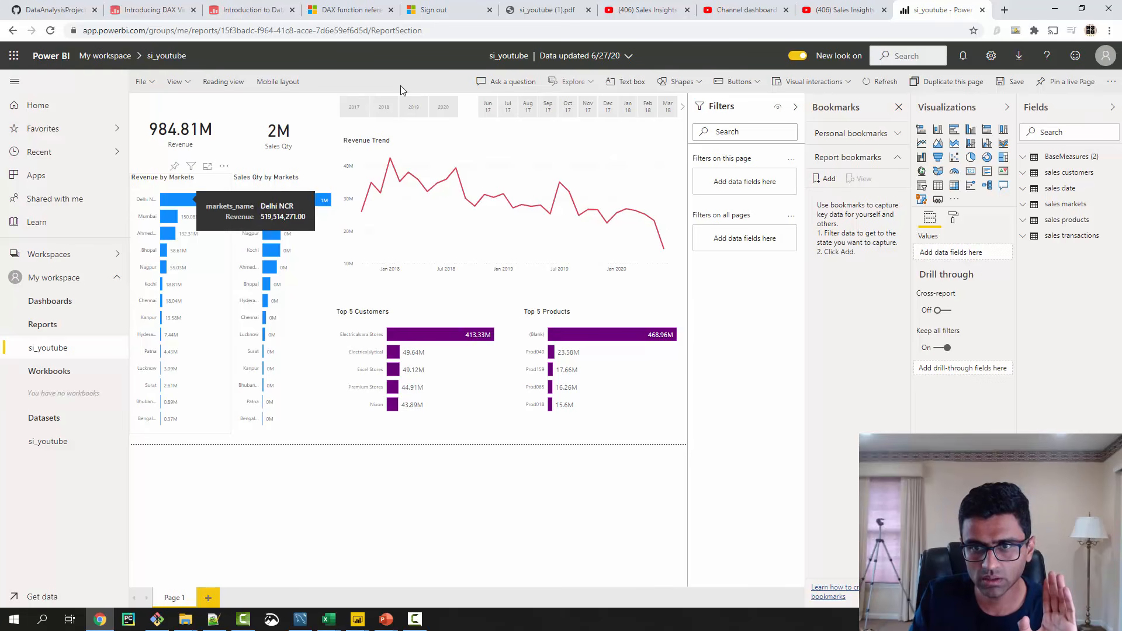
- Filter the report to the Delhi NCR market and save the view as a report bookmark named Delhi
click(179, 199)
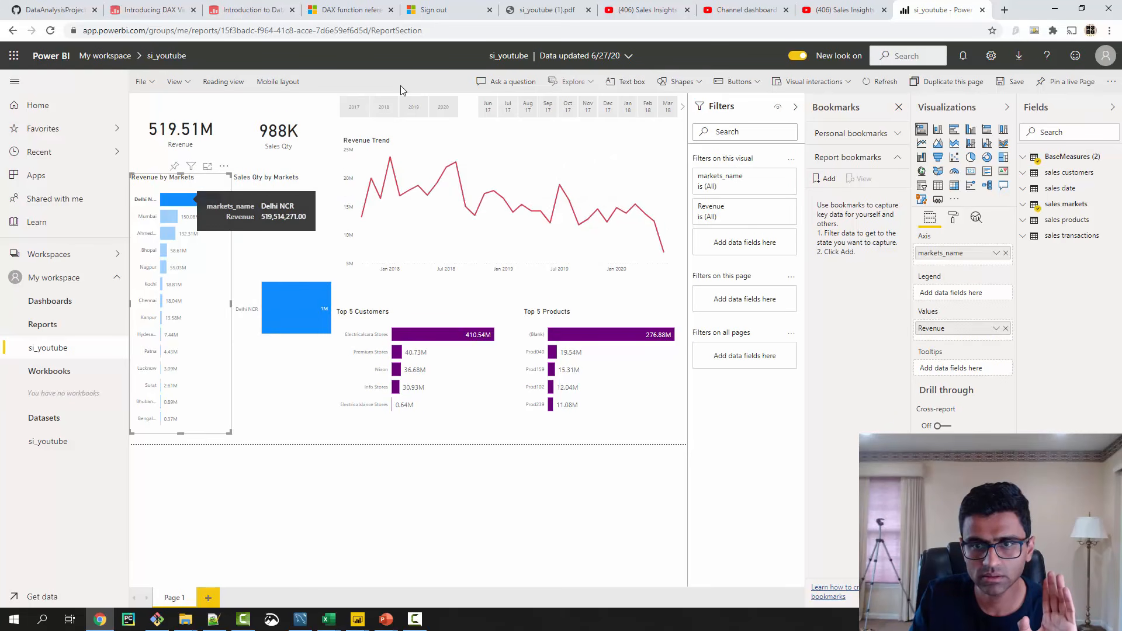
click(825, 179)
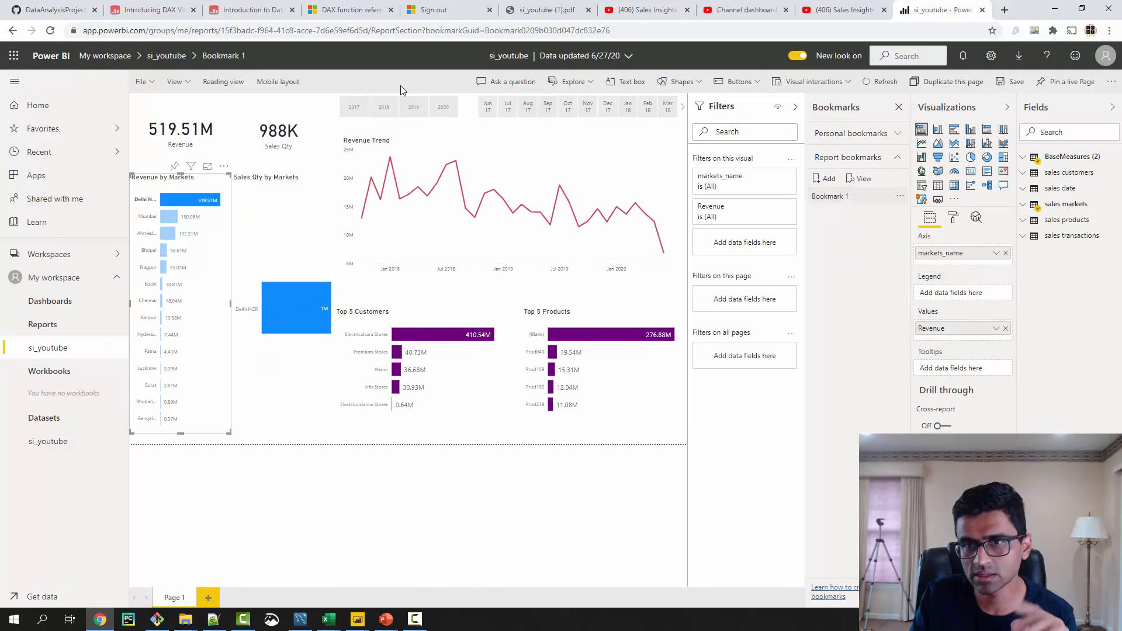
click(900, 197)
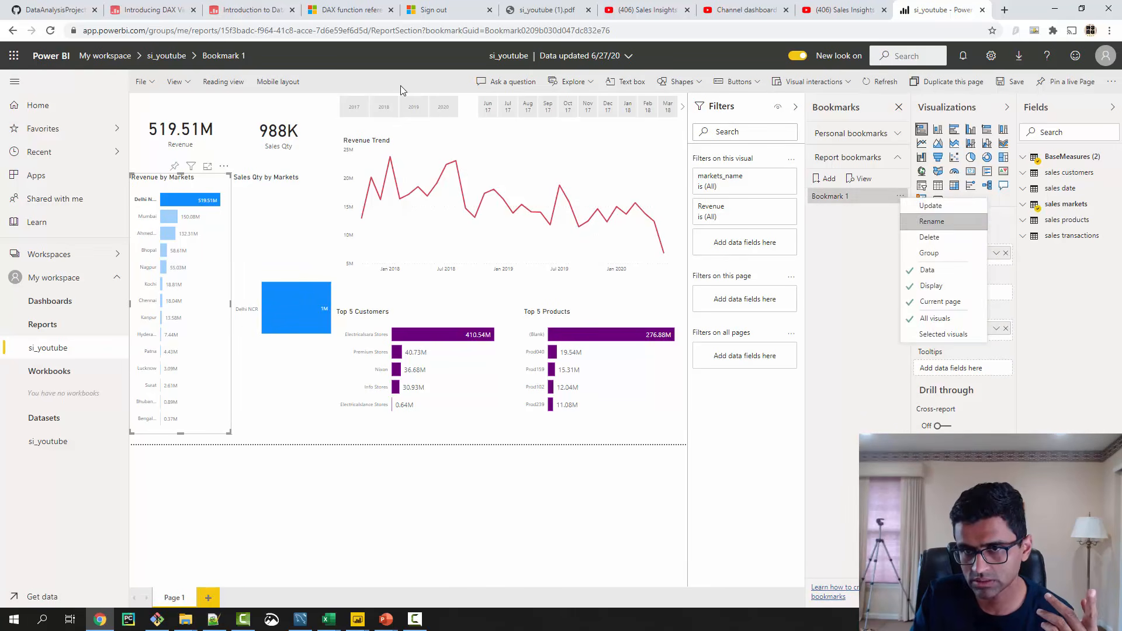
click(929, 220)
text(D)
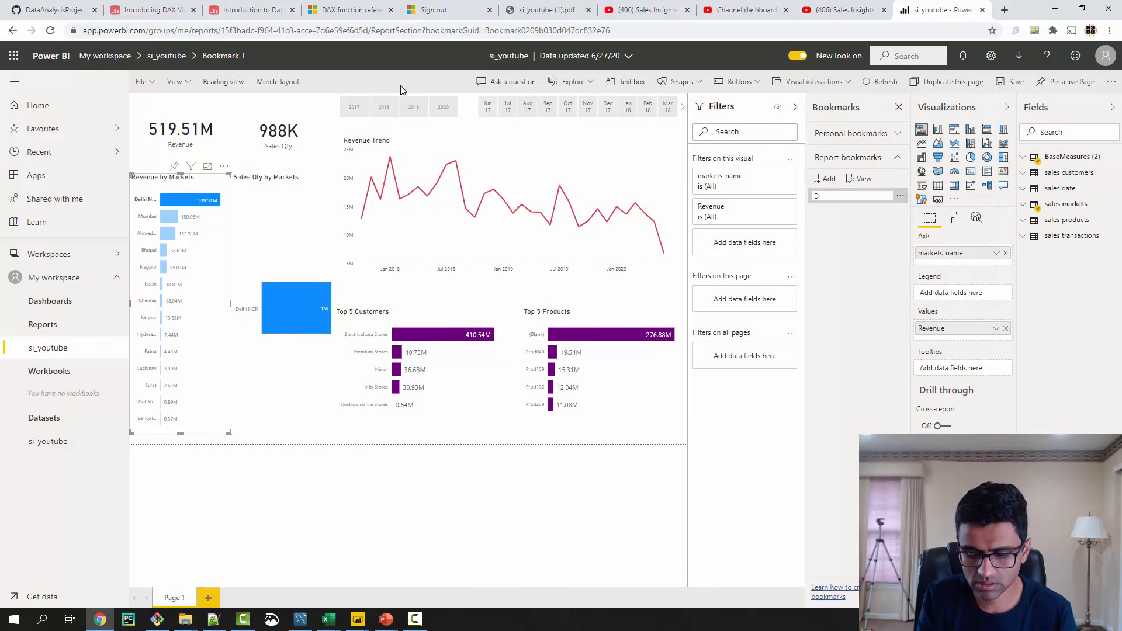
text(elhi)
key(Return)
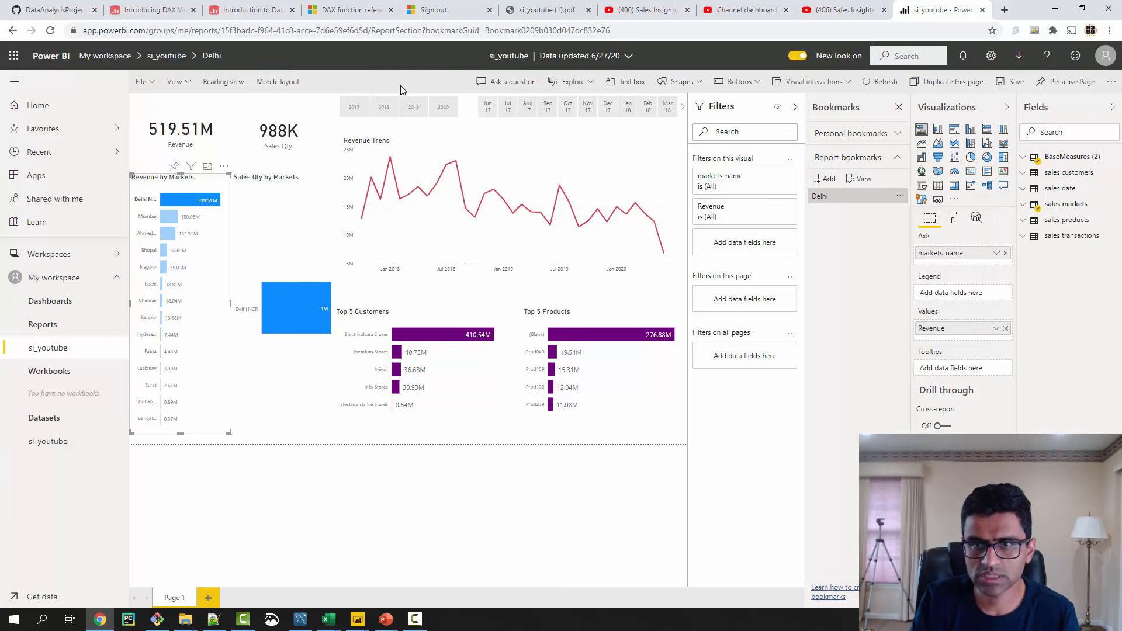
- Filter the report to the Mumbai market and save the view as a report bookmark named Mumbai
click(169, 217)
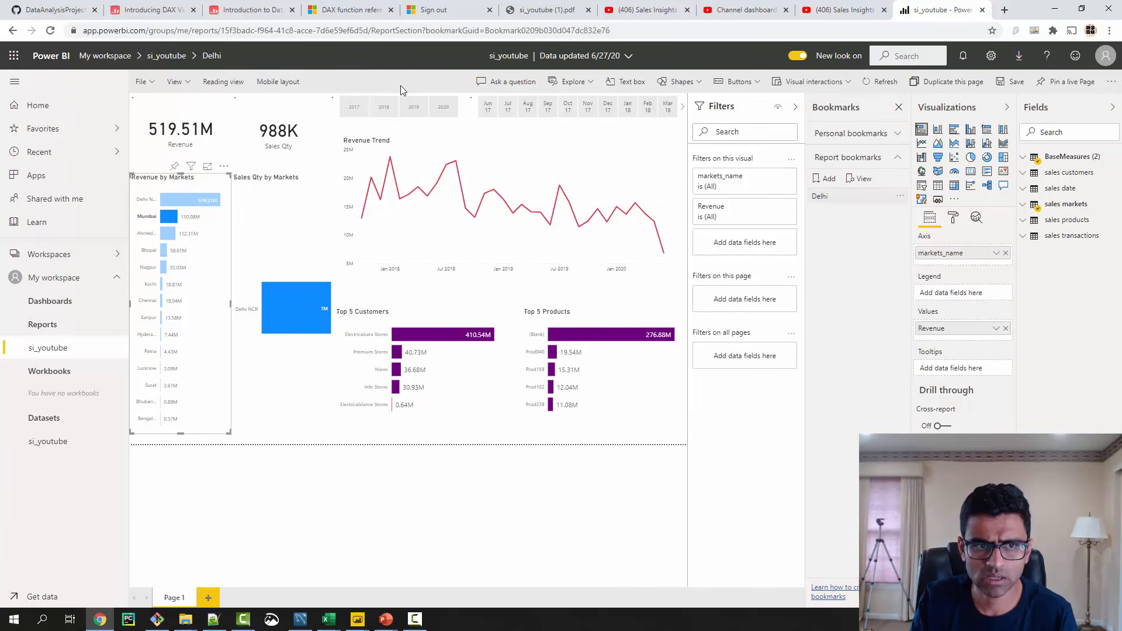
click(825, 179)
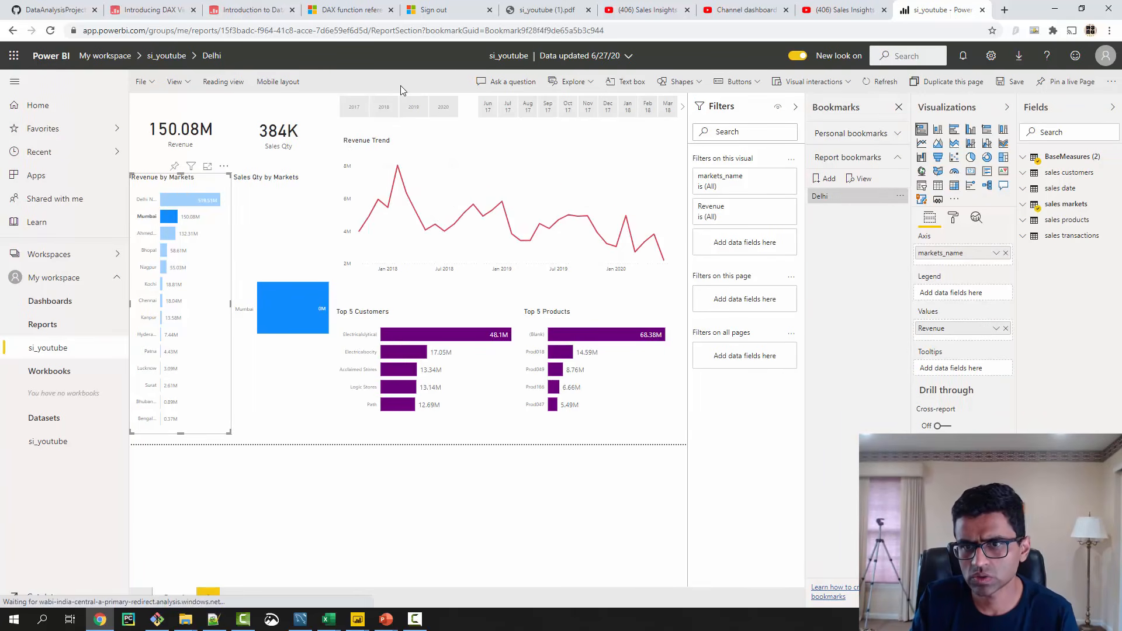
click(900, 211)
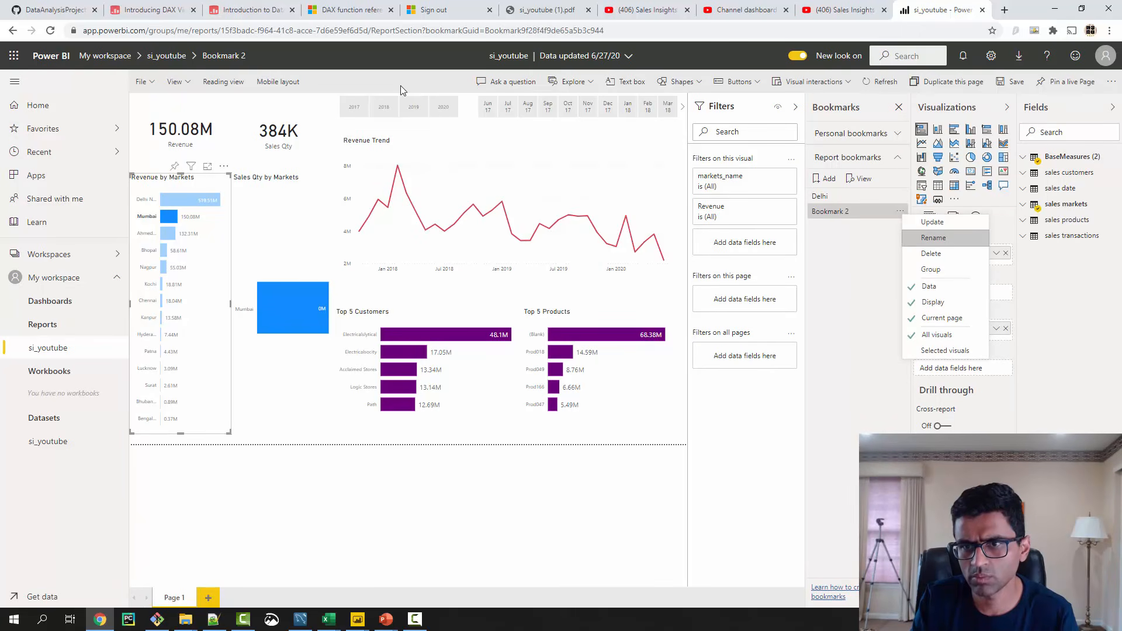
click(935, 239)
text(Mumbai)
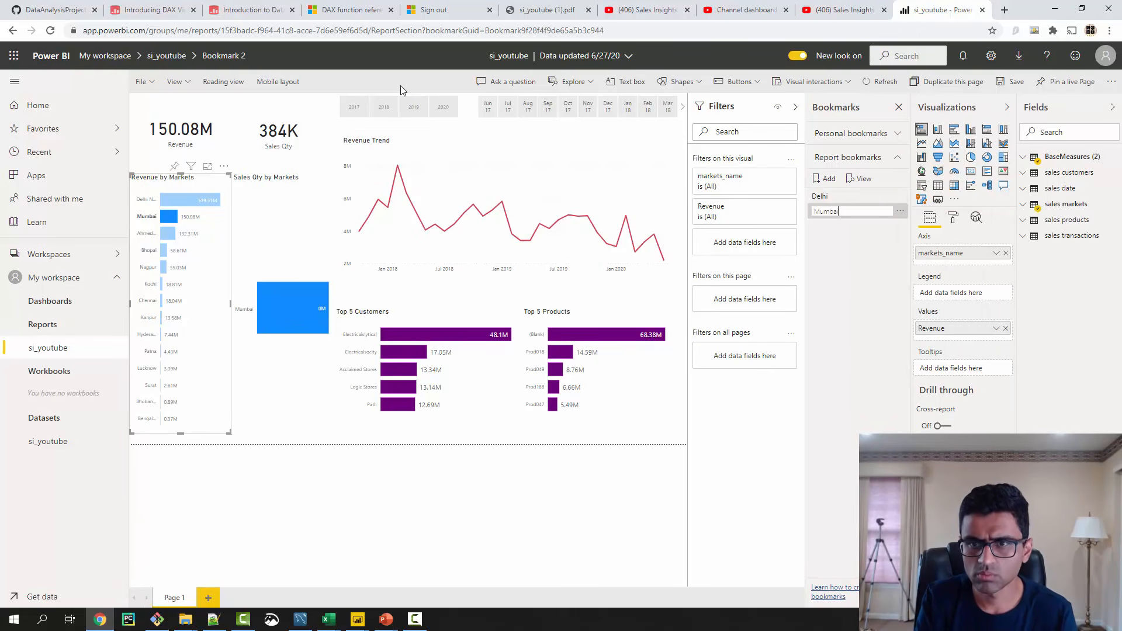
key(Return)
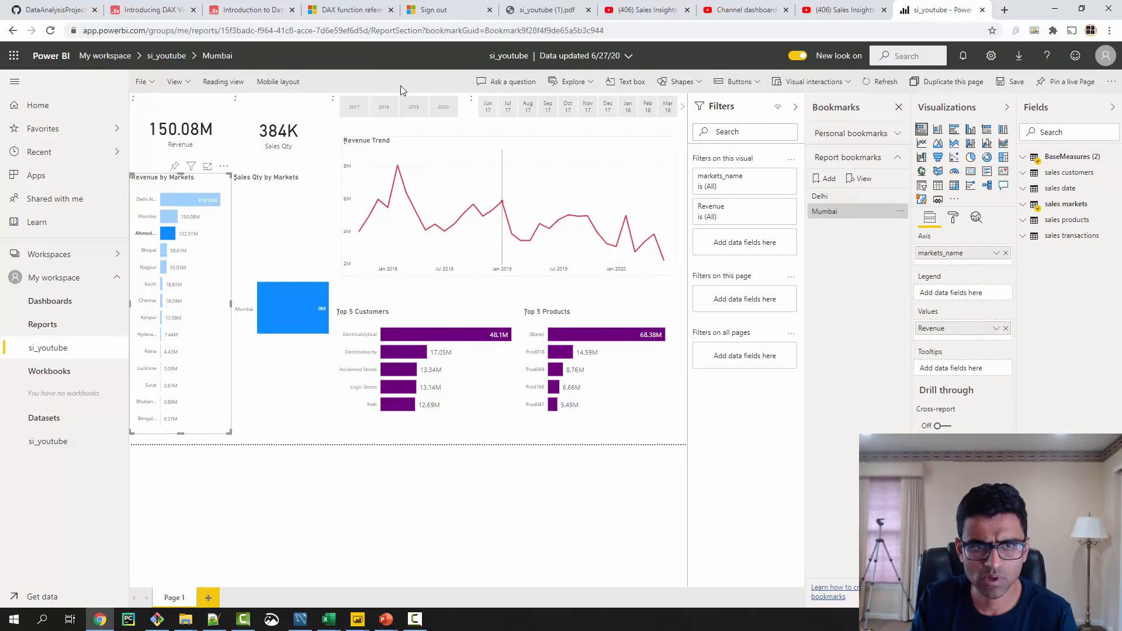
- Filter the report to the Ahmedabad market and save the view as a report bookmark named Ahmedabad
click(824, 179)
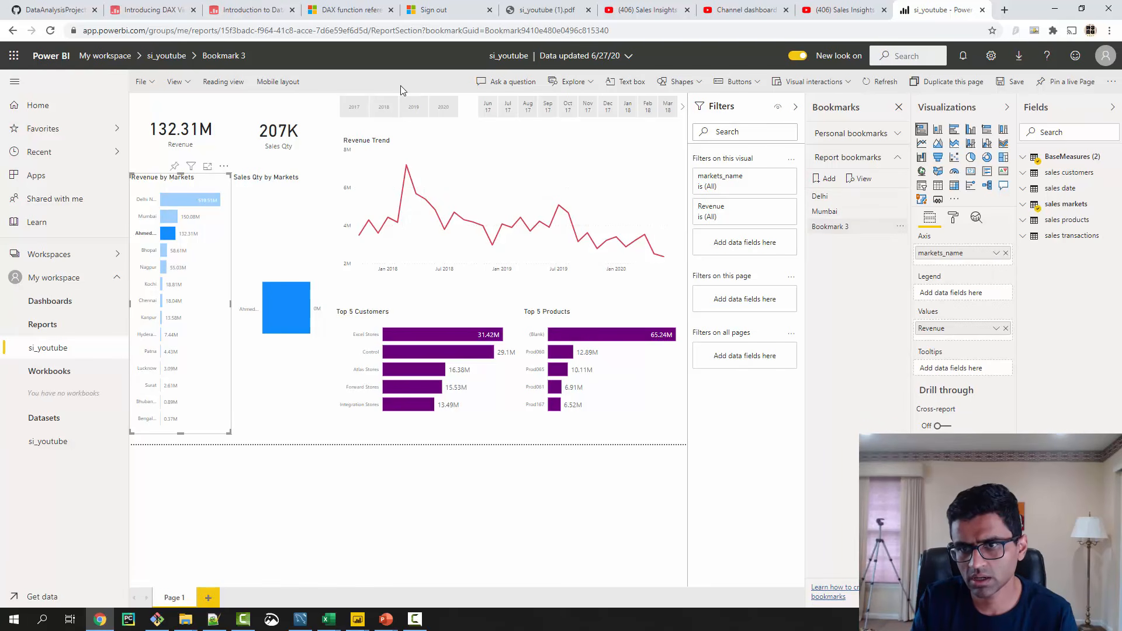
click(900, 226)
click(934, 251)
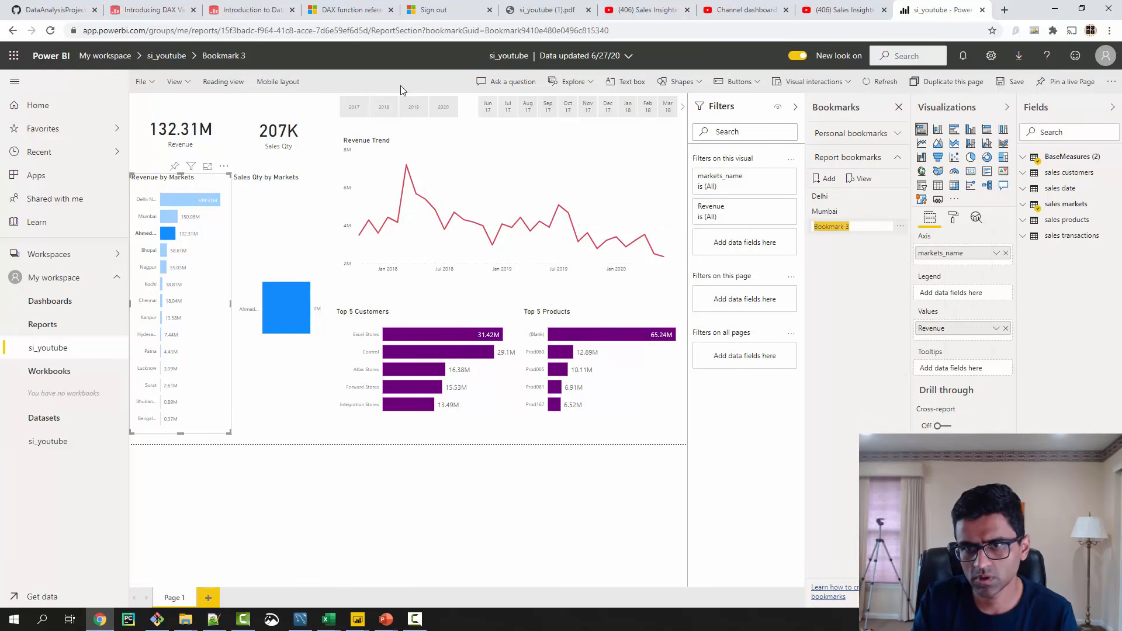
key(ctrl+a)
text(Anem)
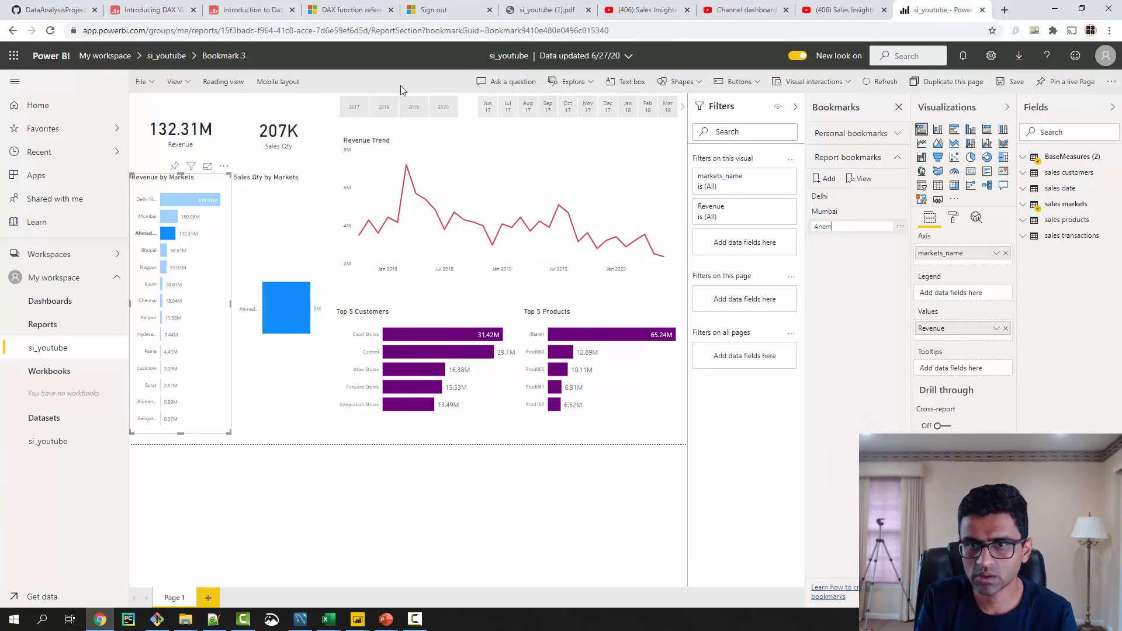
key(BackSpace)
text(medabad)
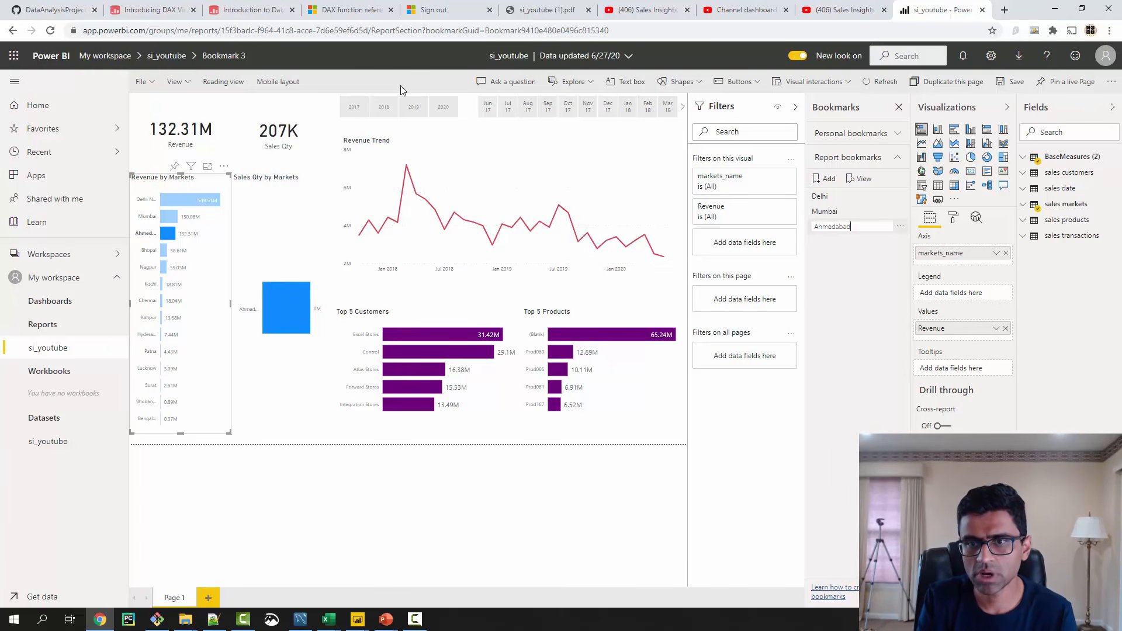
key(Return)
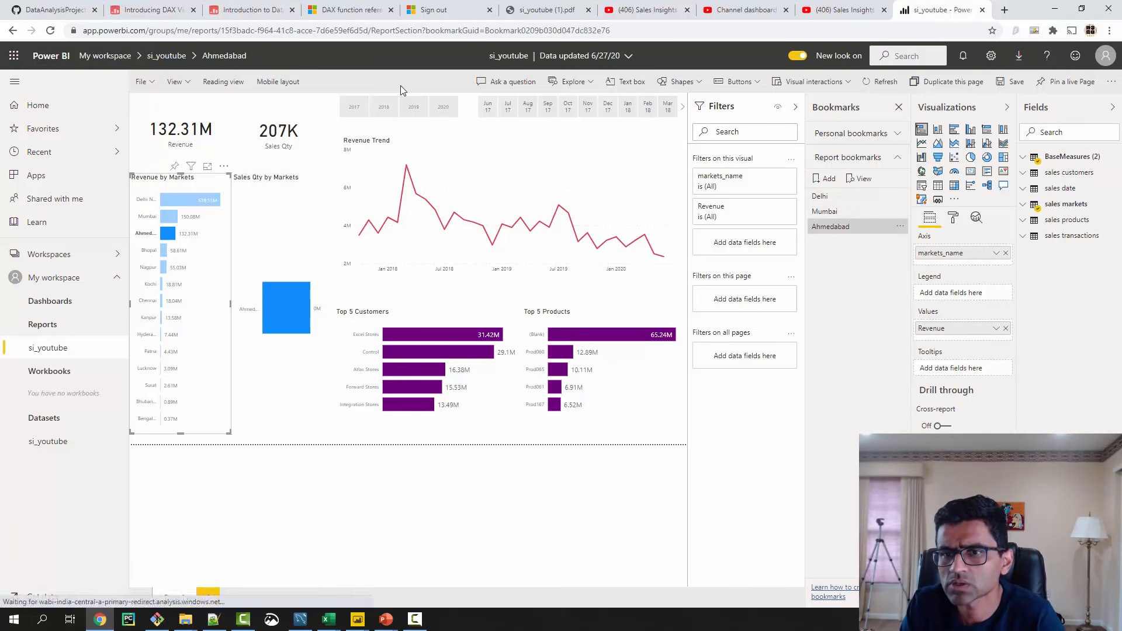
- Present the report bookmarks as a slideshow, going through Delhi, Mumbai and Ahmedabad
click(859, 179)
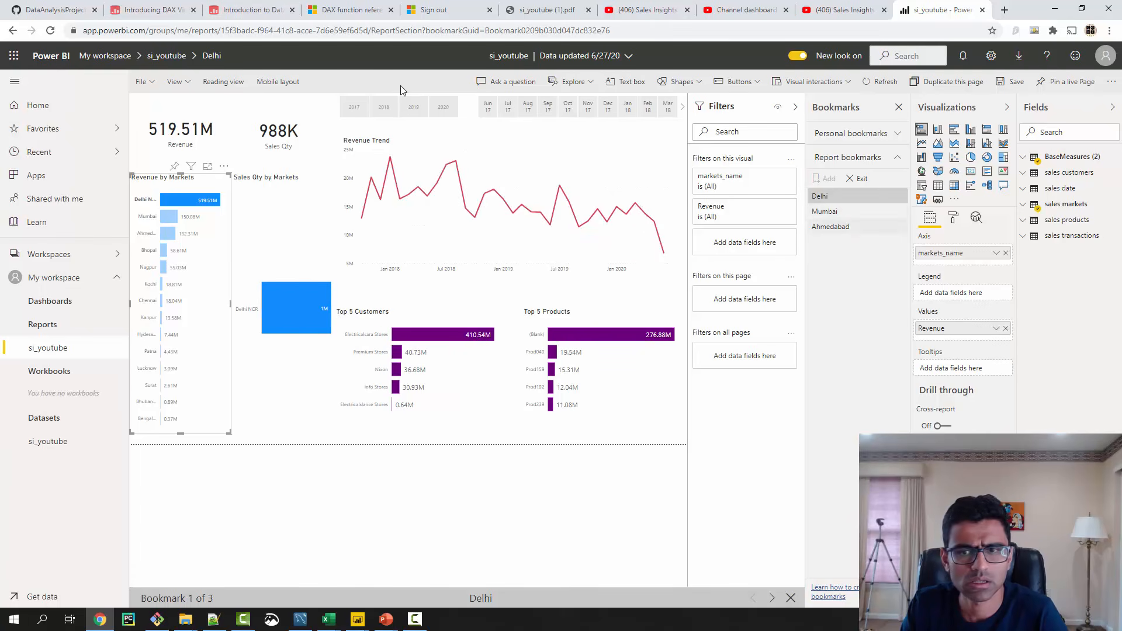
click(825, 212)
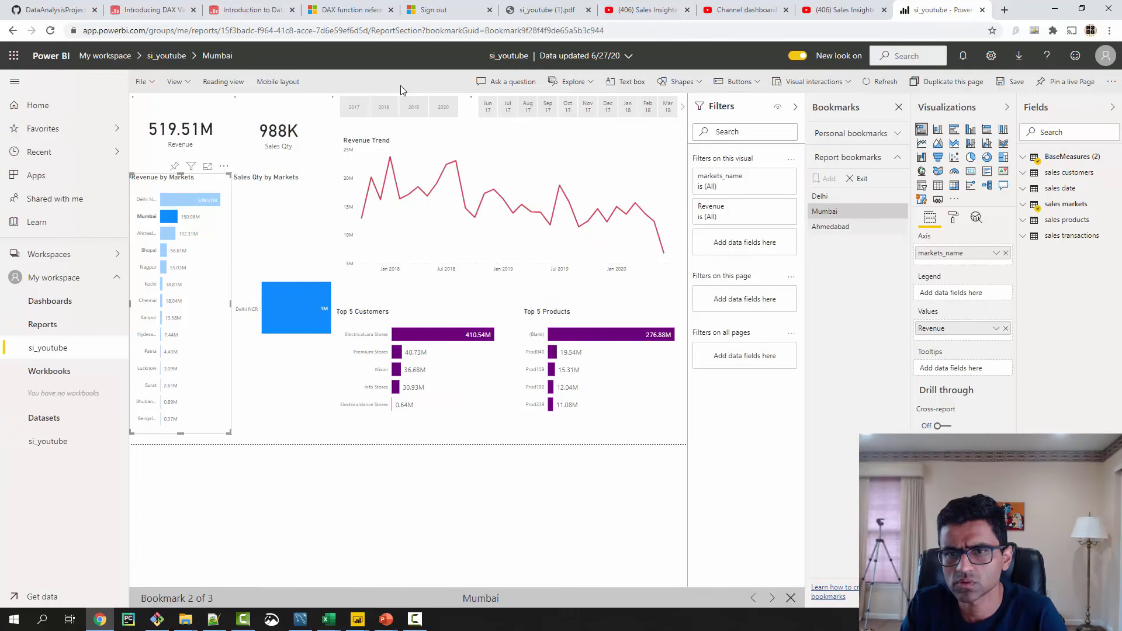
click(830, 227)
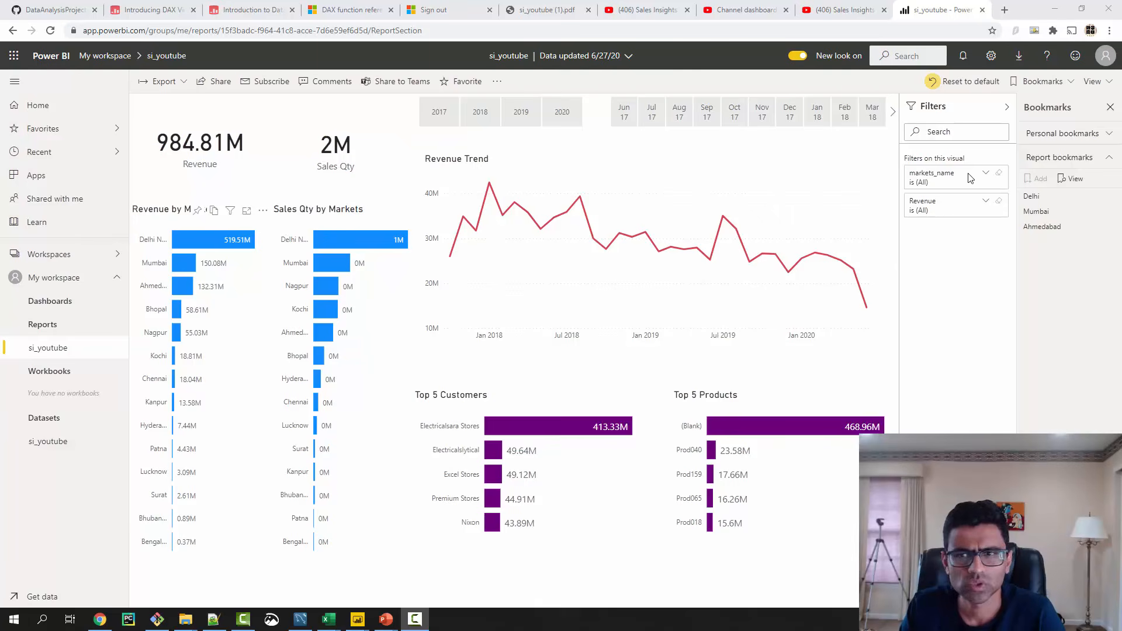
- Present the report bookmarks full screen starting with Delhi, and filter the Delhi view to the year 2020
click(1108, 82)
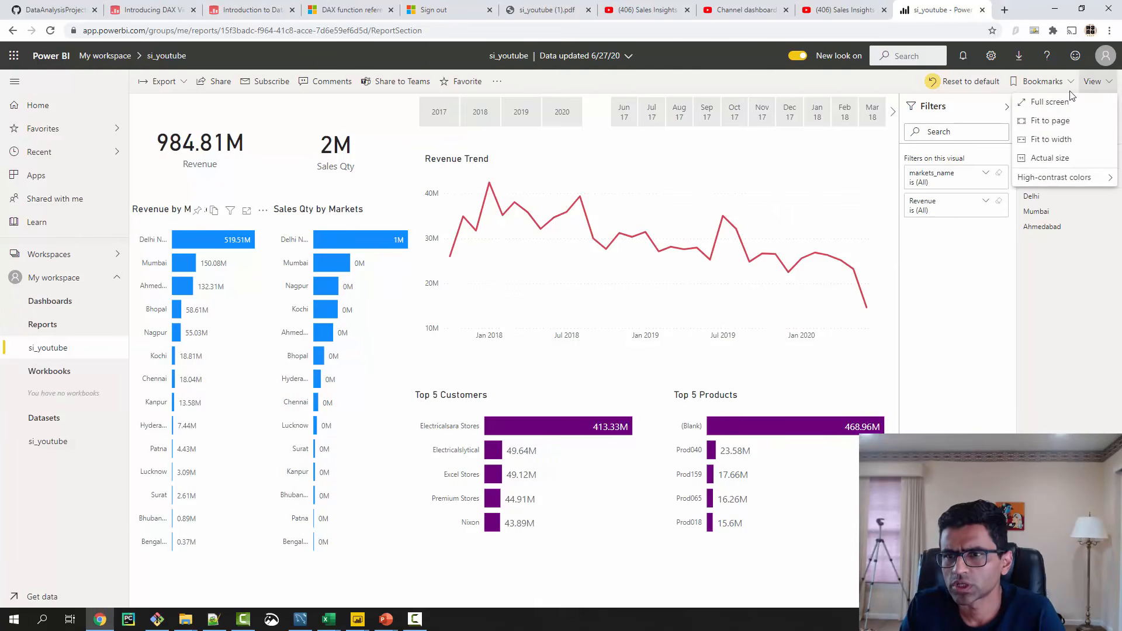
click(1050, 102)
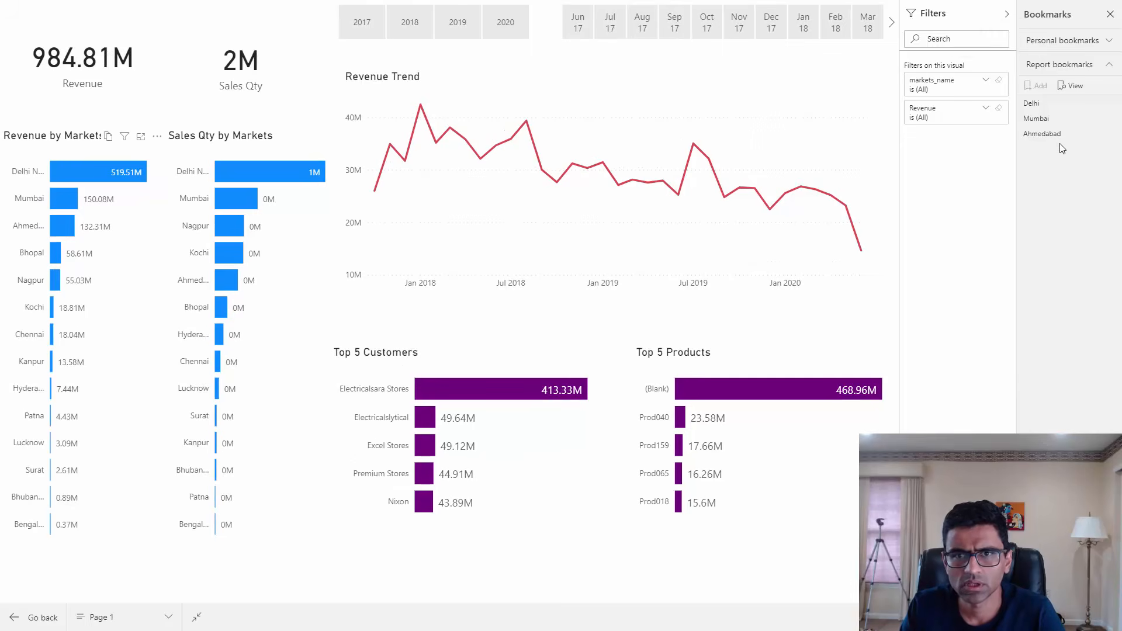
click(1075, 87)
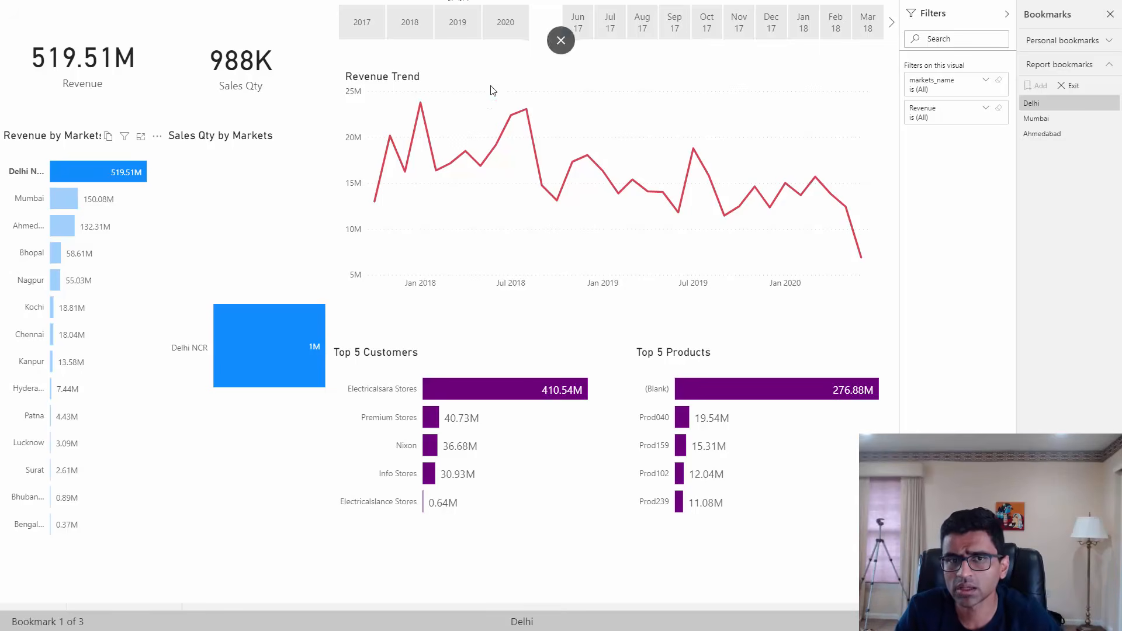
click(510, 23)
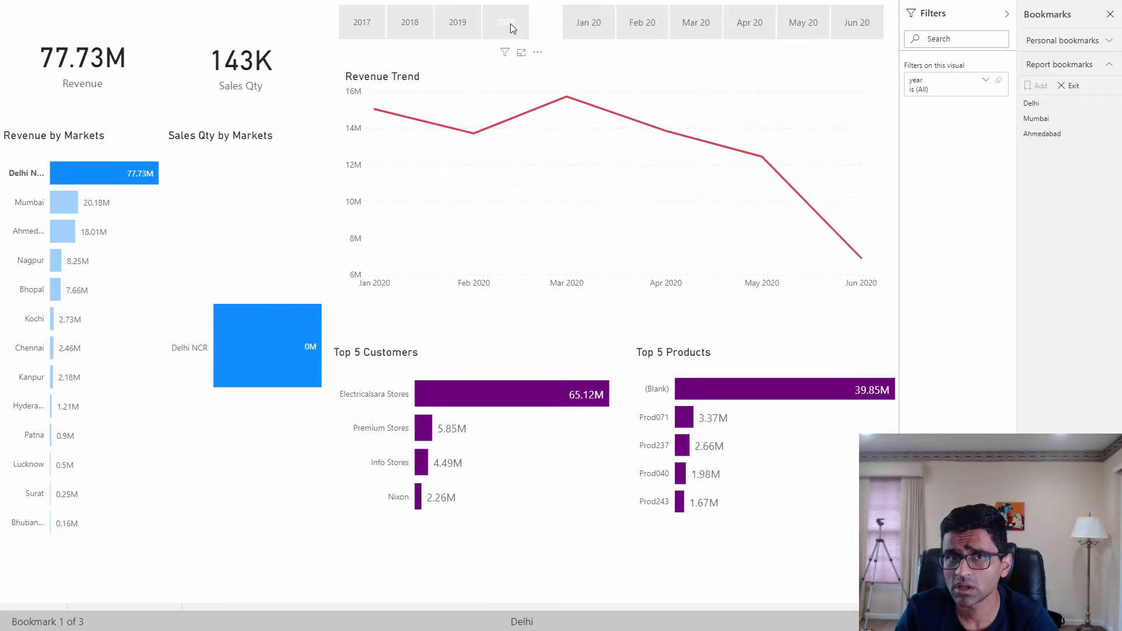
- Clear the year filter and advance the slideshow to Mumbai, viewing that market for 2020 and 2019 in turn before removing the year filter
click(510, 23)
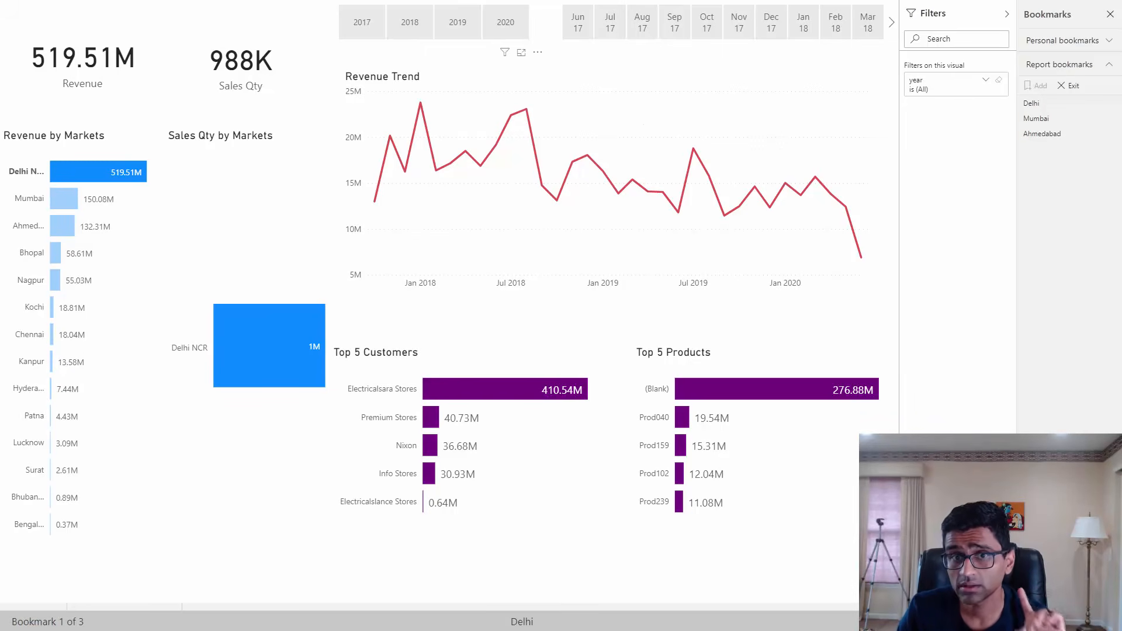
click(988, 622)
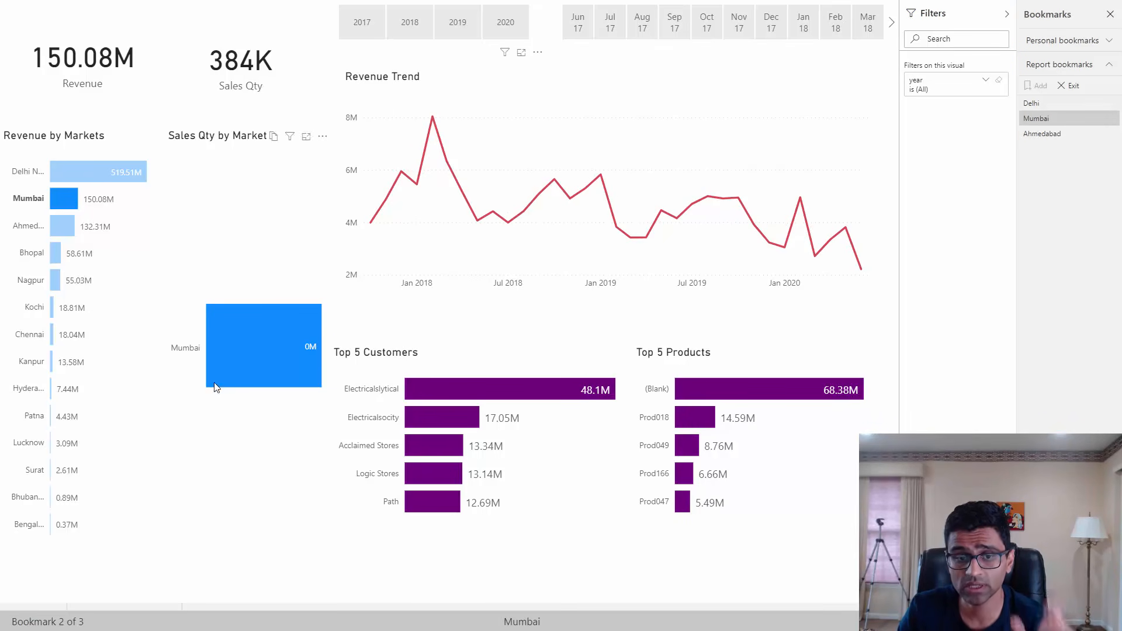
click(520, 35)
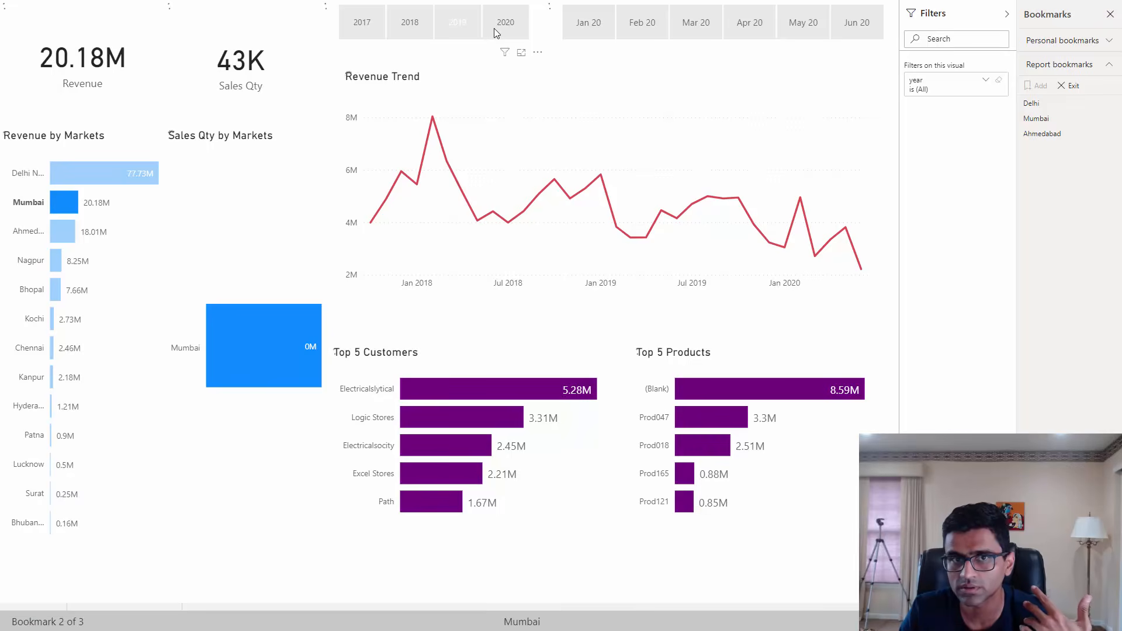
click(462, 29)
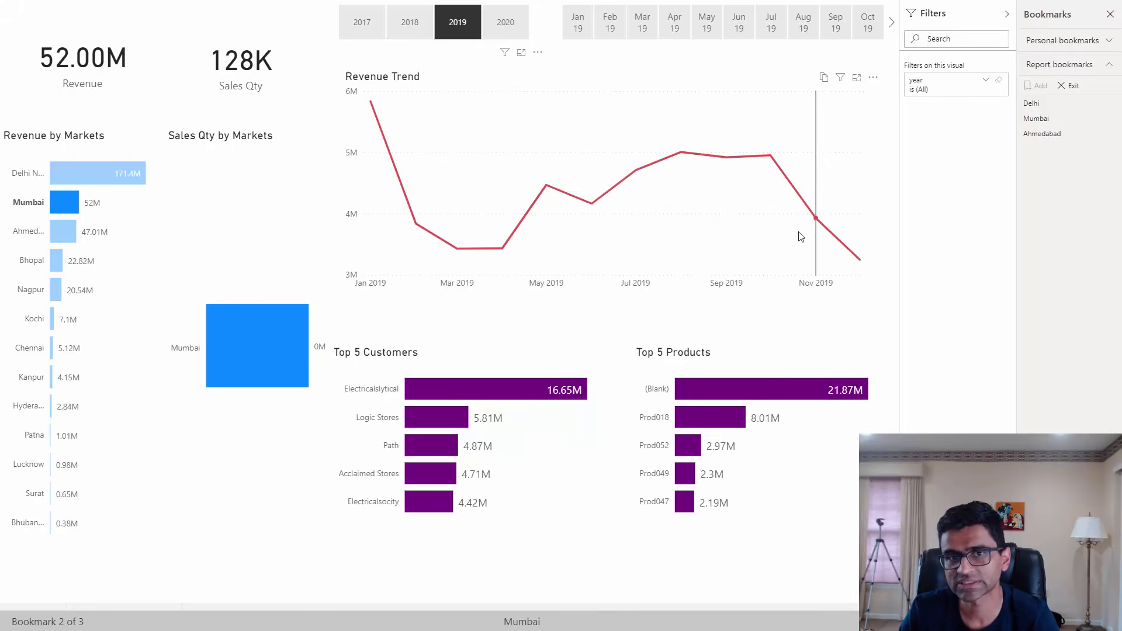
click(467, 27)
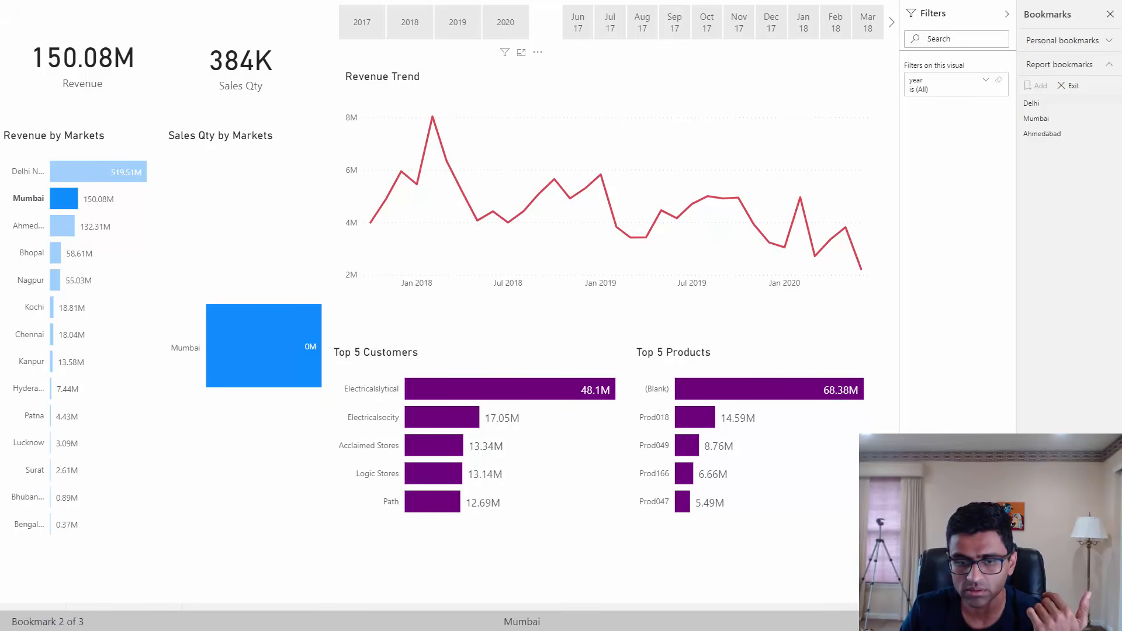
- Advance the slideshow to the Ahmedabad bookmark, and end the bookmark presentation and full-screen mode
click(984, 622)
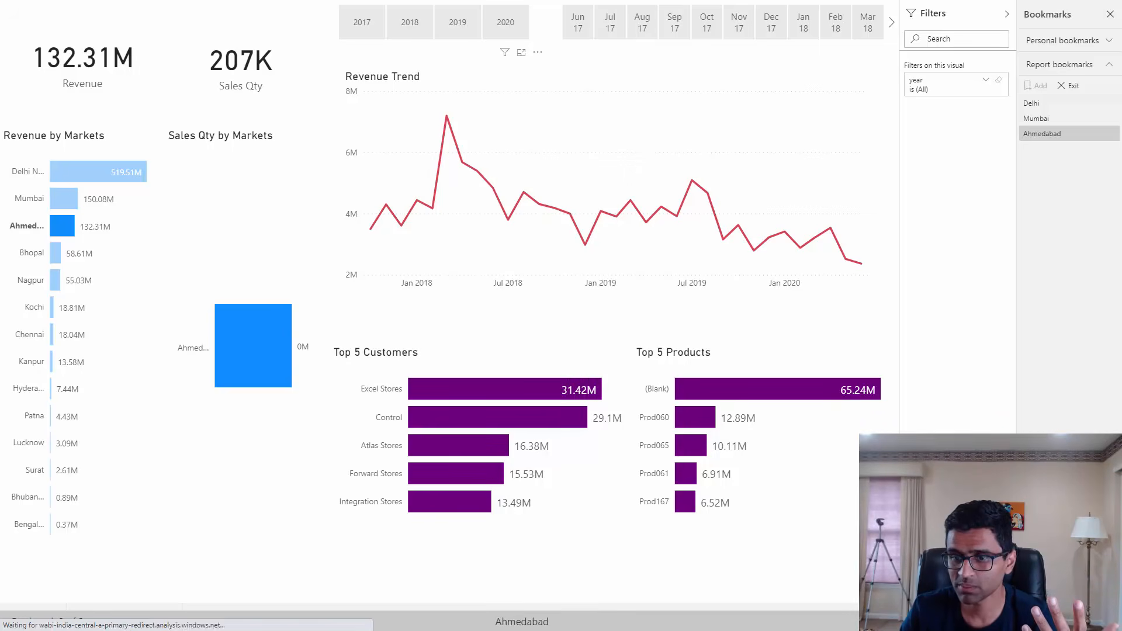
click(1005, 622)
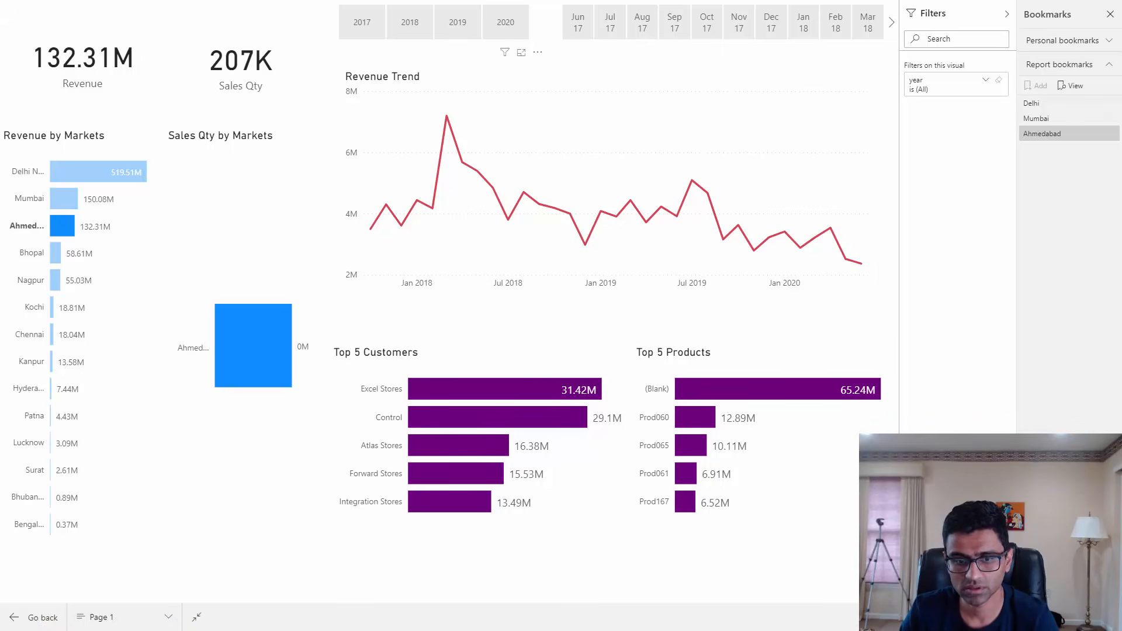
click(197, 617)
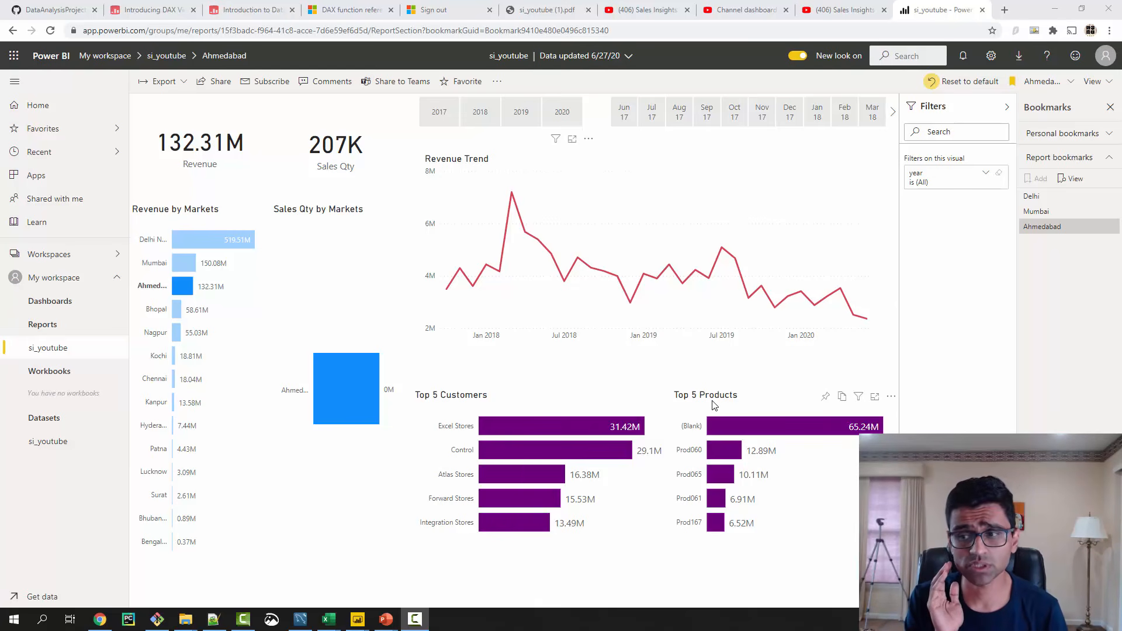
- Switch to the SQLBI website and view the Introduction to Data Modeling for Power BI and Introducing DAX video course pages, including the DAX course's address
click(222, 8)
scroll(296, 160, up, 10)
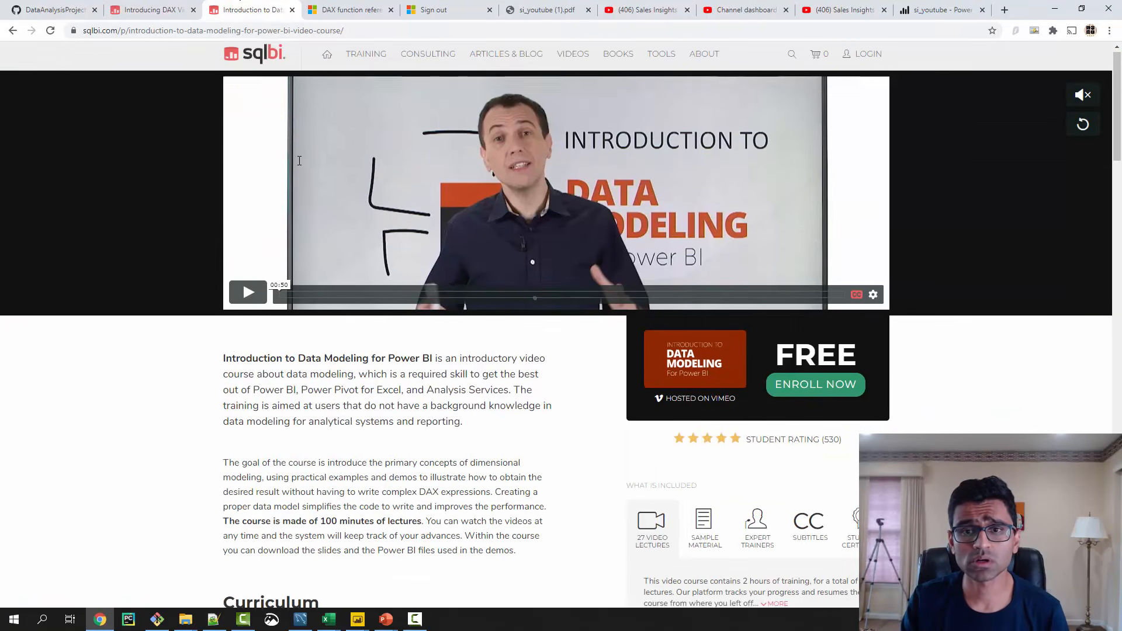
click(154, 8)
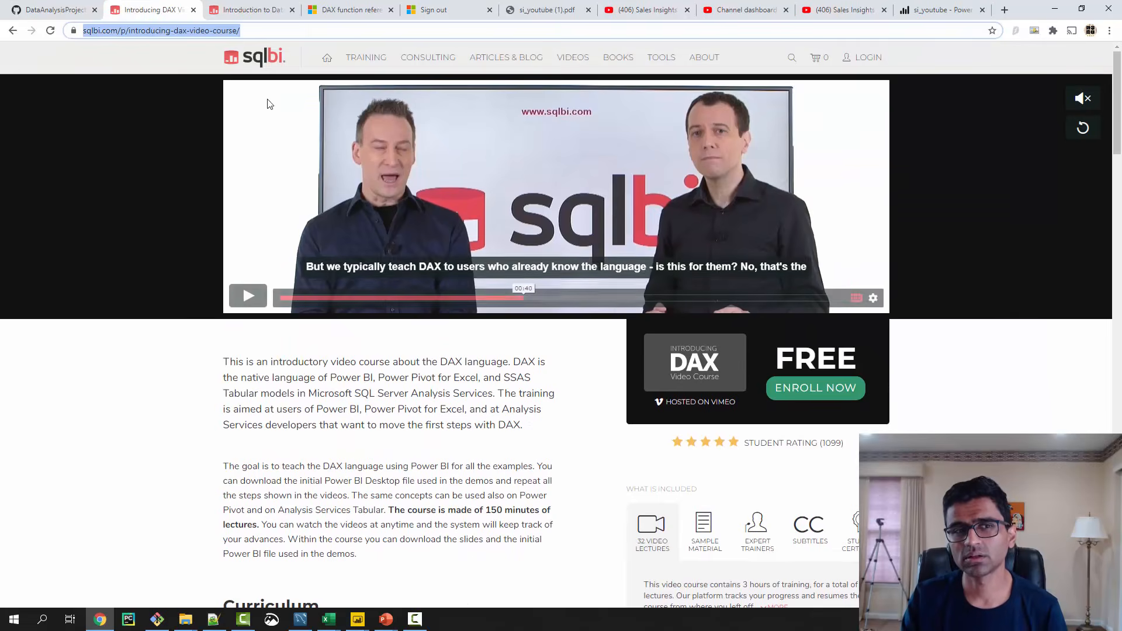
click(255, 30)
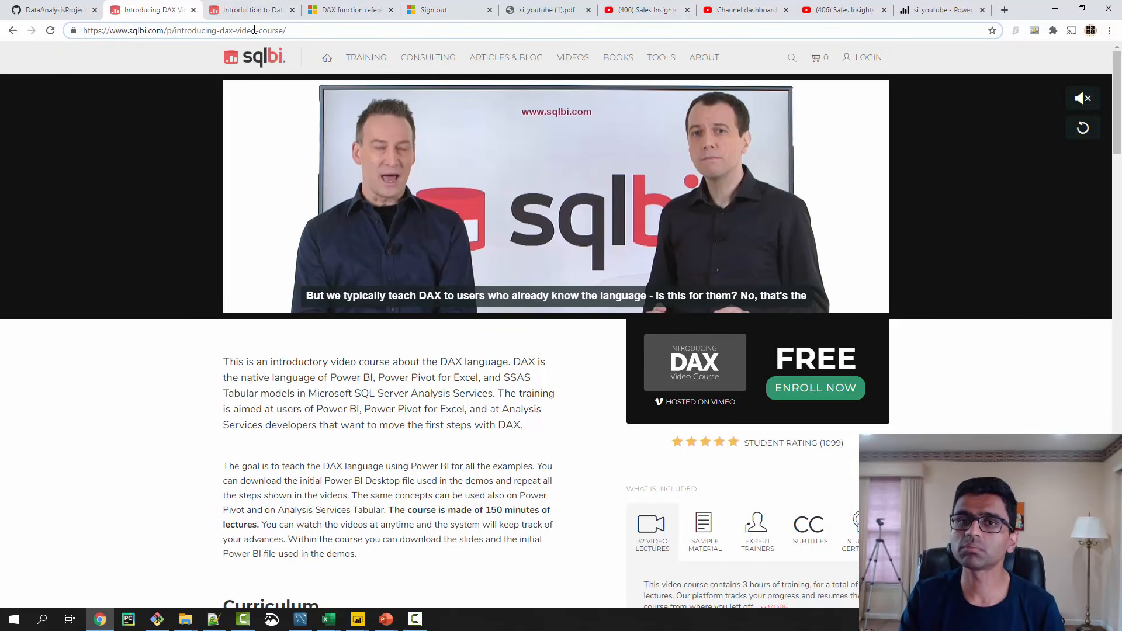